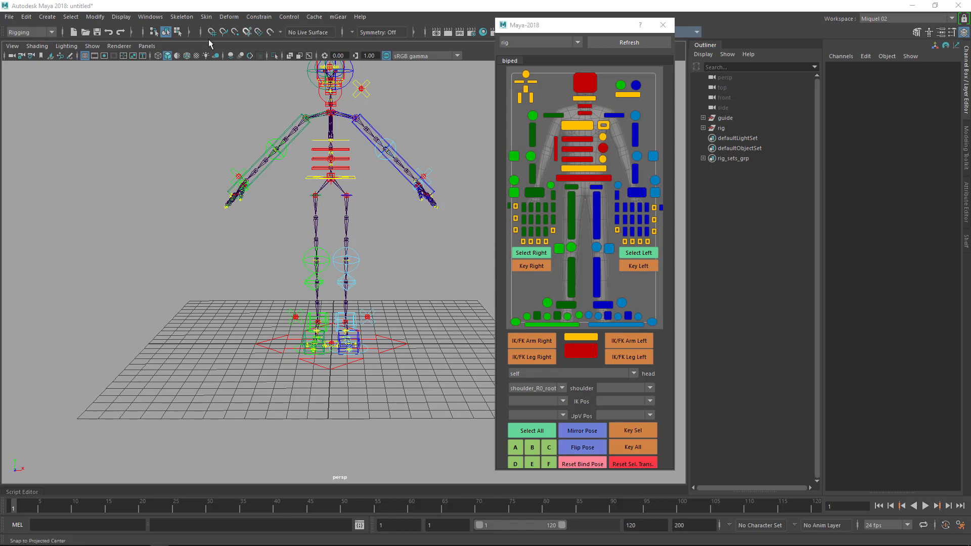
pyautogui.click(292, 17)
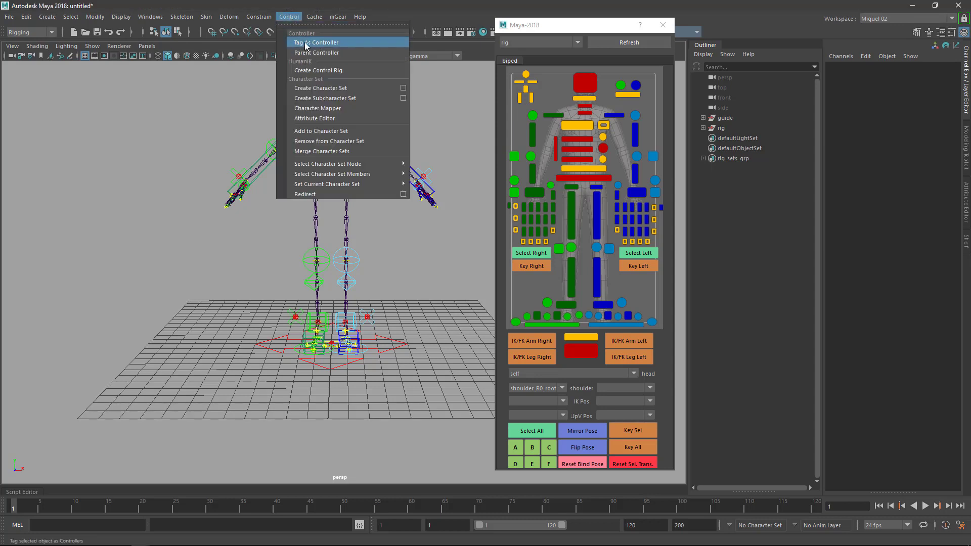
pyautogui.click(445, 162)
pyautogui.keyDown('alt'); pyautogui.moveTo(356, 200); pyautogui.dragTo(359, 262); pyautogui.keyUp('alt')
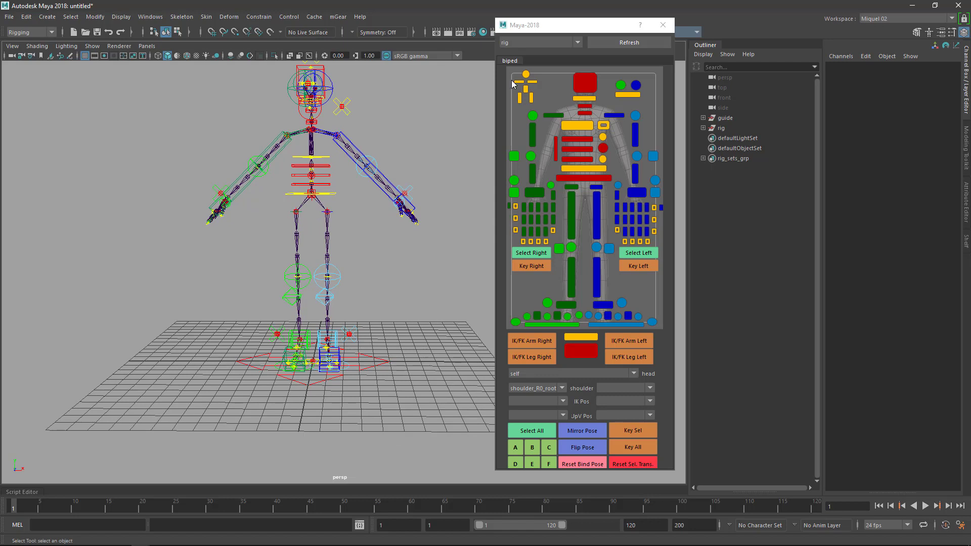
# Step: Move the picker window slightly aside and select the rig's left forearm FK control
pyautogui.click(563, 29)
pyautogui.moveTo(563, 29); pyautogui.dragTo(573, 28)
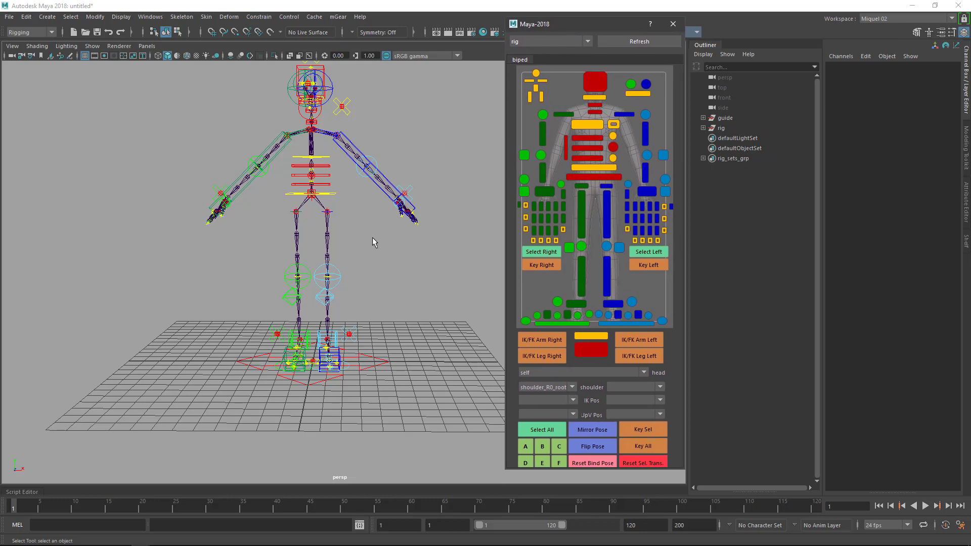
pyautogui.keyDown('alt'); pyautogui.moveTo(364, 174); pyautogui.dragTo(360, 195, button='middle'); pyautogui.keyUp('alt')
pyautogui.scroll(3, 361, 198)
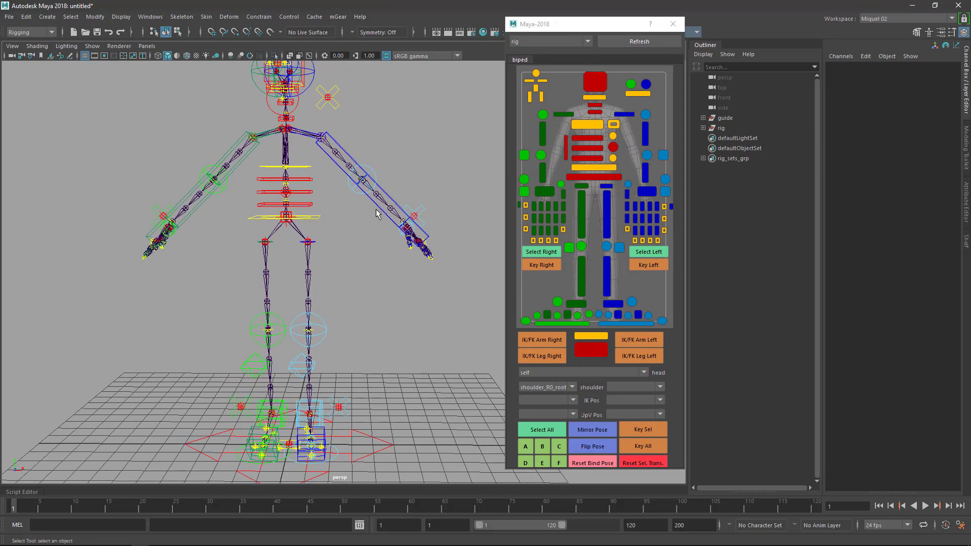
pyautogui.click(378, 221)
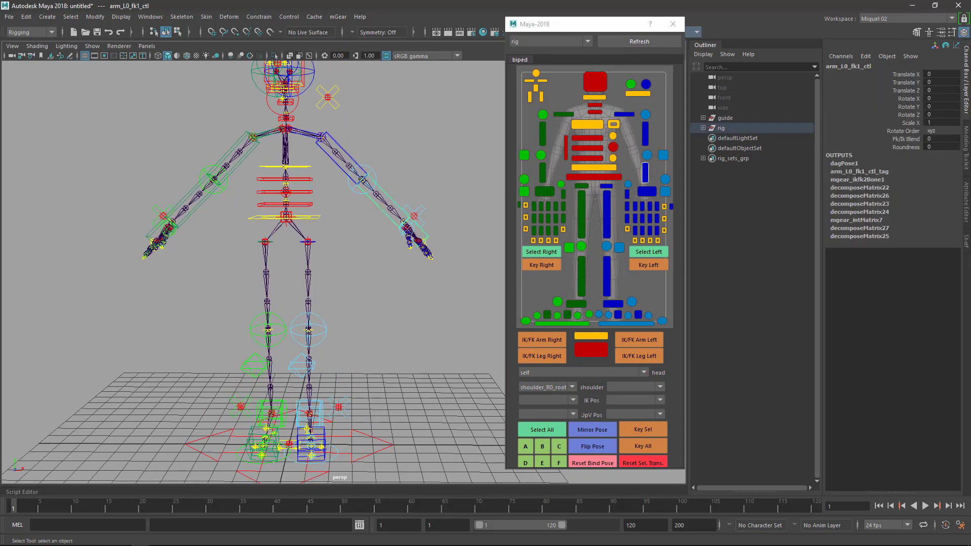
# Step: Display the attributes of the selected forearm control's arm_L0_fk1_ctl_tag controller node
pyautogui.click(966, 211)
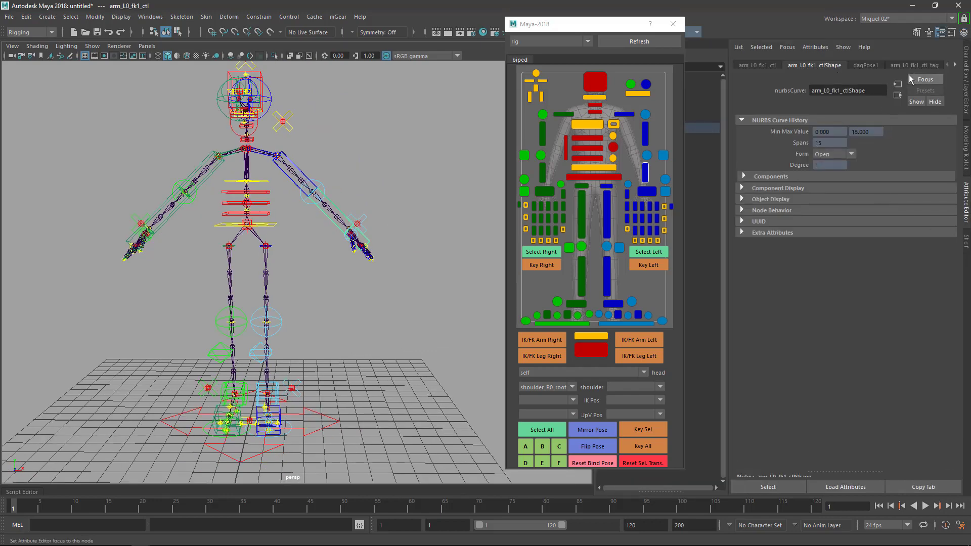
pyautogui.click(955, 65)
pyautogui.click(955, 65)
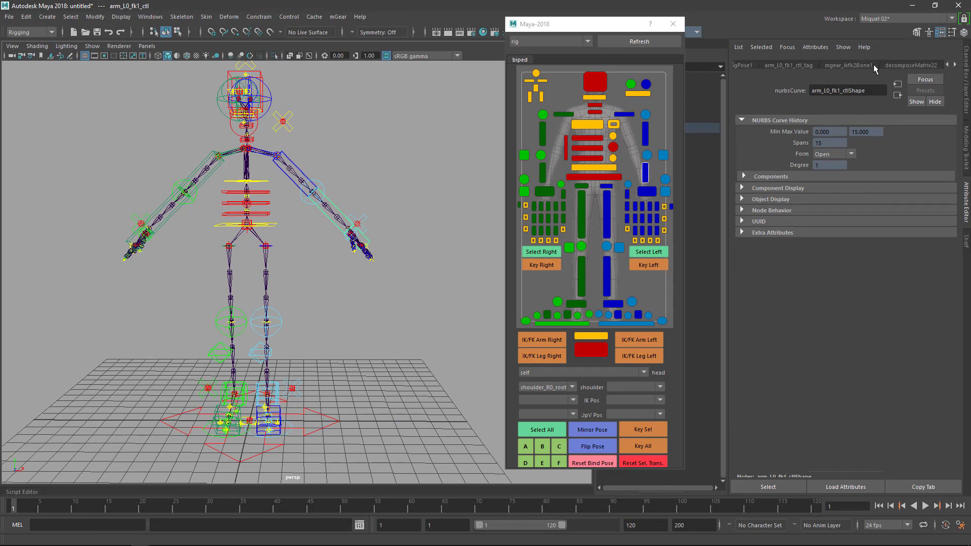
pyautogui.click(800, 64)
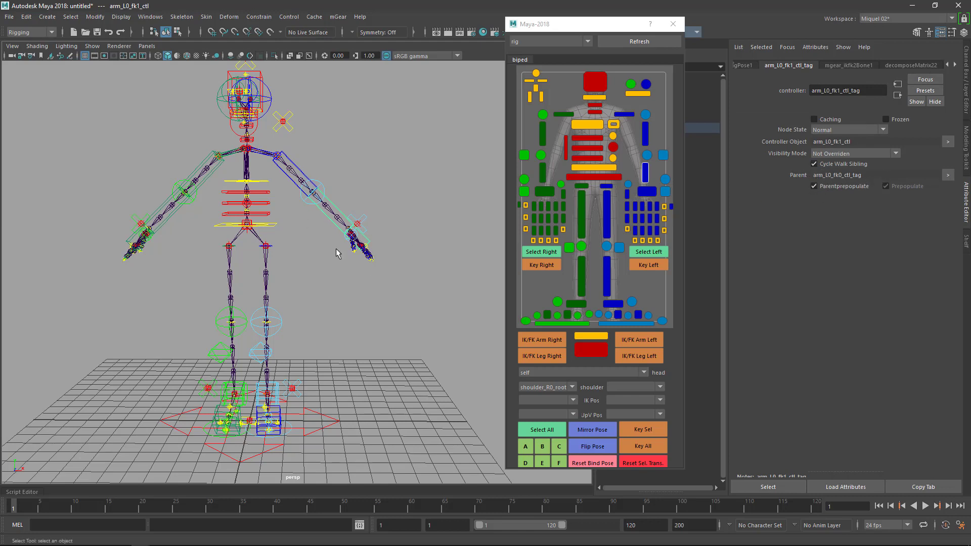
# Step: Pick-walk up and down the left arm's FK controls and on up to the spine_C0_fk2_ctl control
pyautogui.press('Up')
pyautogui.press('Up')
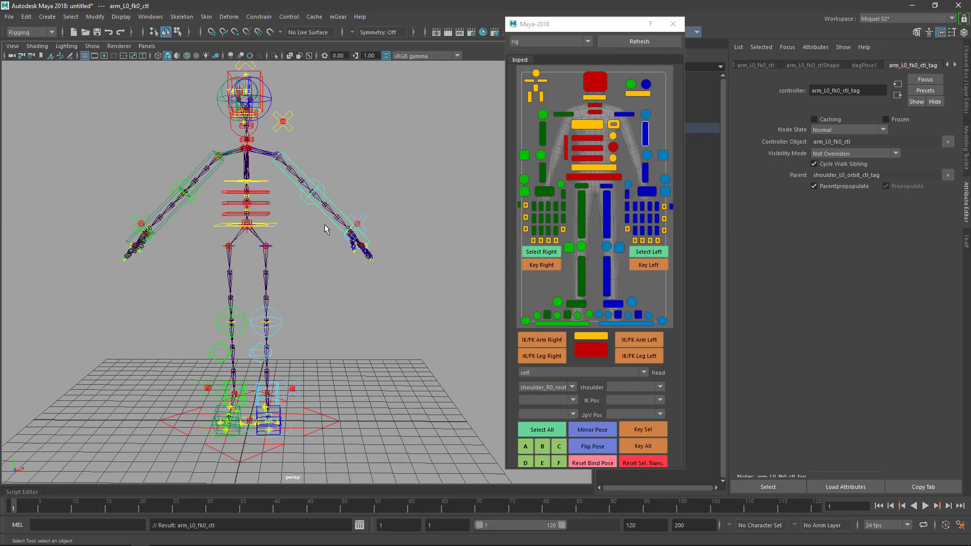
pyautogui.press('Down')
pyautogui.press('Up')
# Step: Pick-walk sideways between sibling controls and up the hierarchy to local_C0_ctl
pyautogui.press('Up')
pyautogui.press('Up')
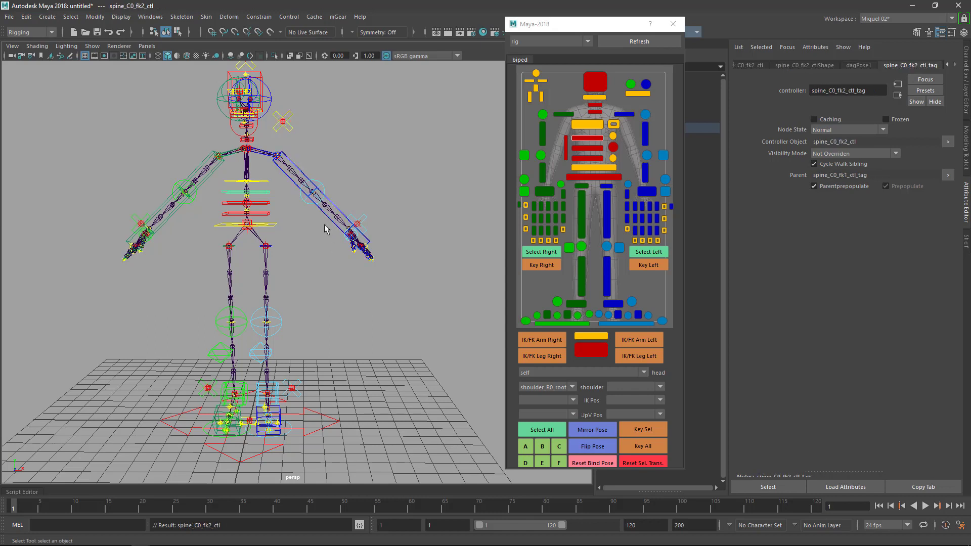
pyautogui.press('Left')
pyautogui.press('Left')
pyautogui.press('Right')
pyautogui.press('Up')
pyautogui.press('Up')
pyautogui.press('Up')
pyautogui.press('Up')
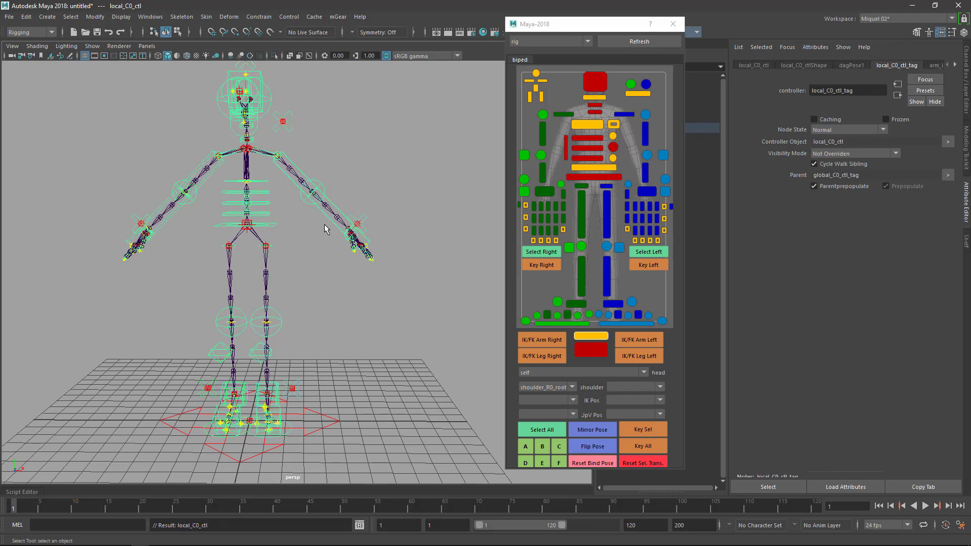
# Step: Clear the selection and select the left forearm FK control again
pyautogui.click(405, 308)
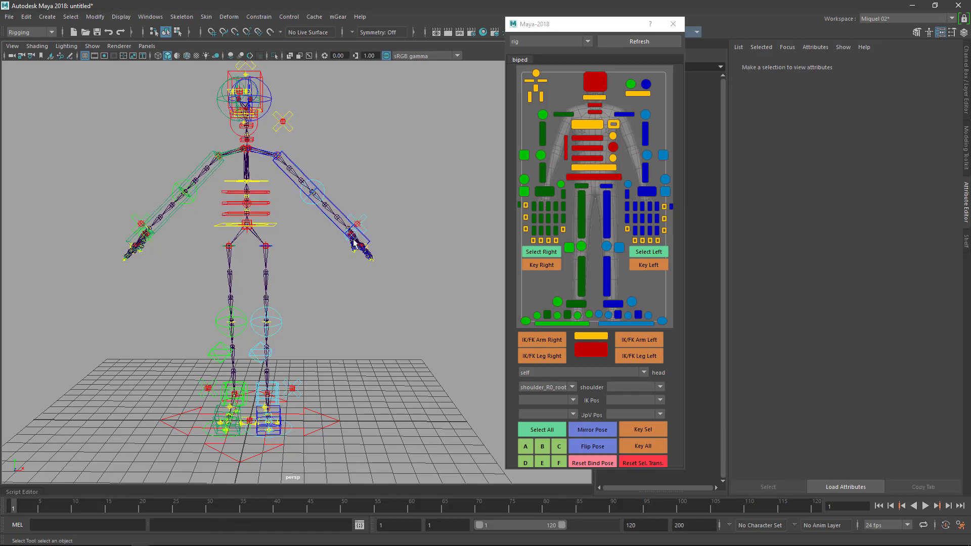
pyautogui.keyDown('alt'); pyautogui.moveTo(308, 225); pyautogui.dragTo(311, 229); pyautogui.keyUp('alt')
pyautogui.keyDown('alt'); pyautogui.moveTo(310, 229); pyautogui.dragTo(380, 241, button='right'); pyautogui.keyUp('alt')
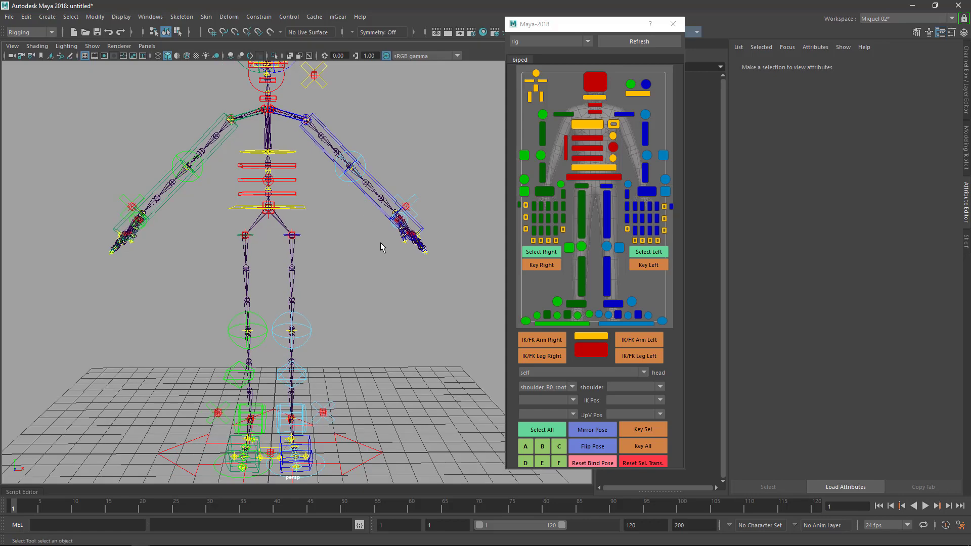
pyautogui.click(365, 200)
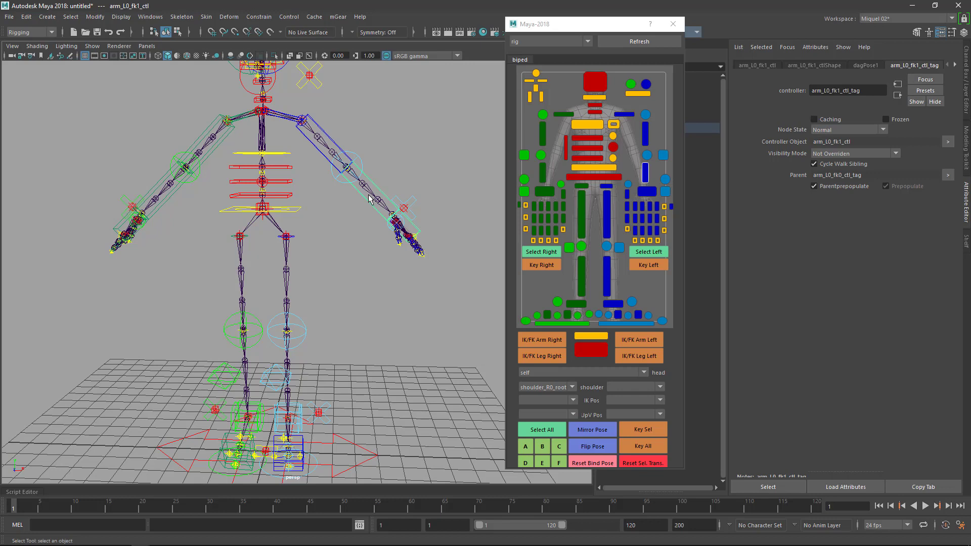
# Step: Pick-walk sideways from the forearm control through arm_L0_mid_ctl, arm_L0_upv_ctl and arm_L0_ikcns_ctl
pyautogui.press('Right')
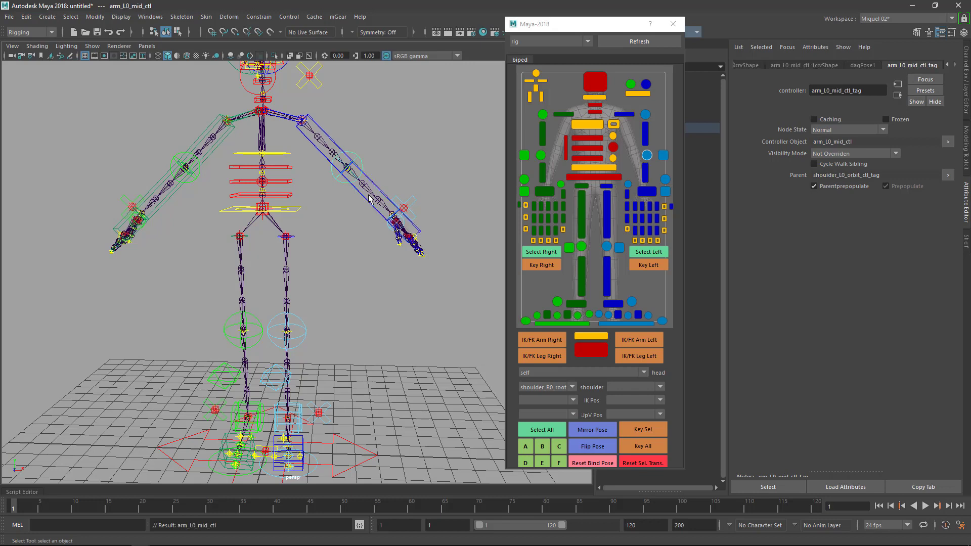
pyautogui.press('Right')
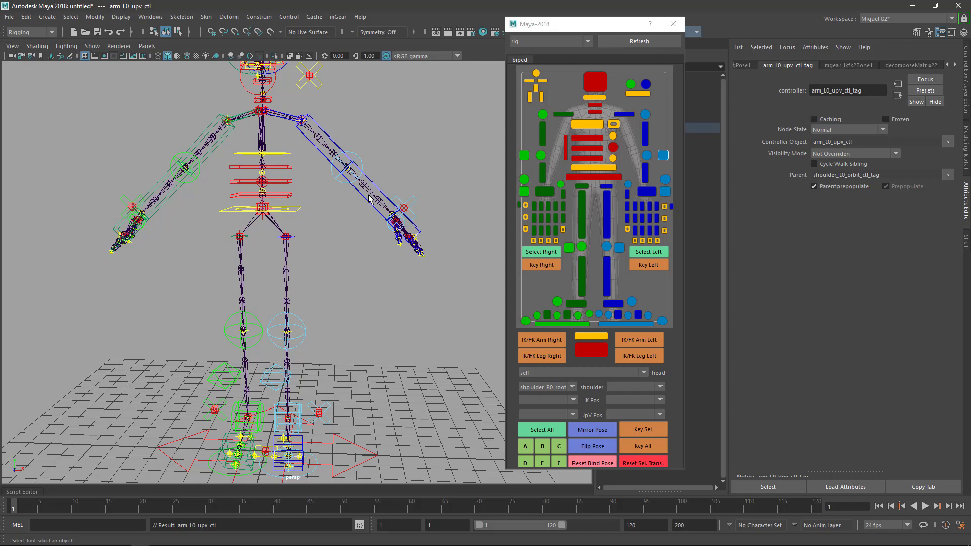
pyautogui.press('Right')
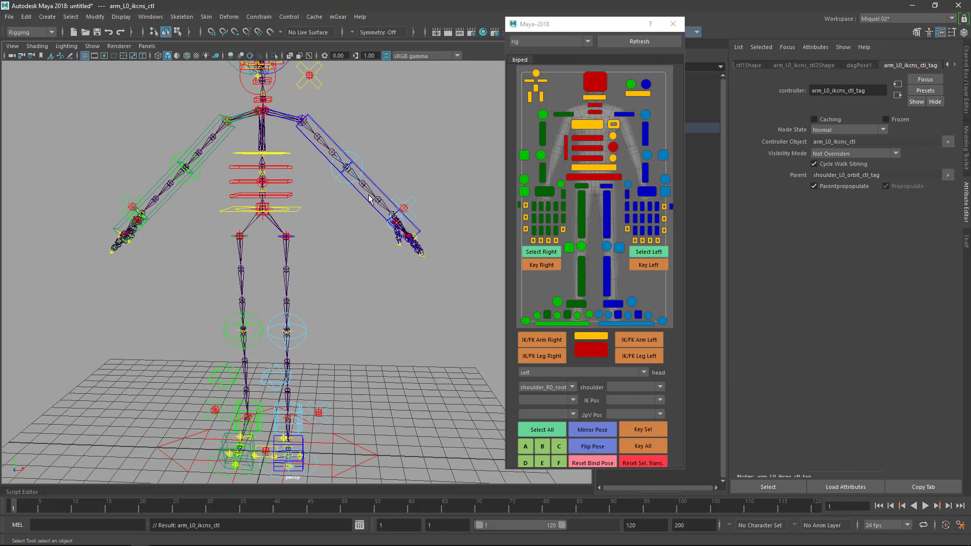
pyautogui.press('Right')
# Step: Pick-walk up through shoulder_L0_orbit_ctl to spine_C0_fk2_ctl, sideways to leg_R0_root_ctl and up to local_C0_ctl
pyautogui.press('Up')
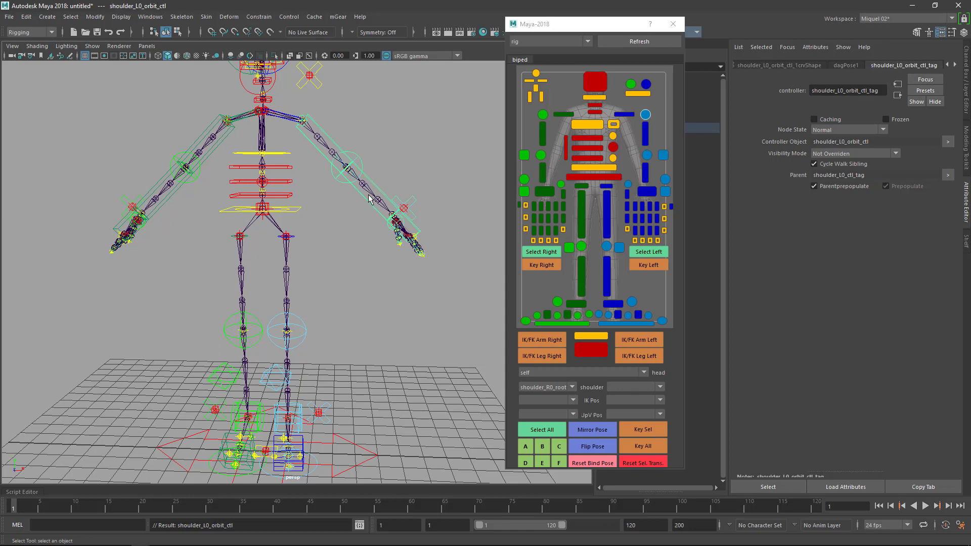
pyautogui.press('Up')
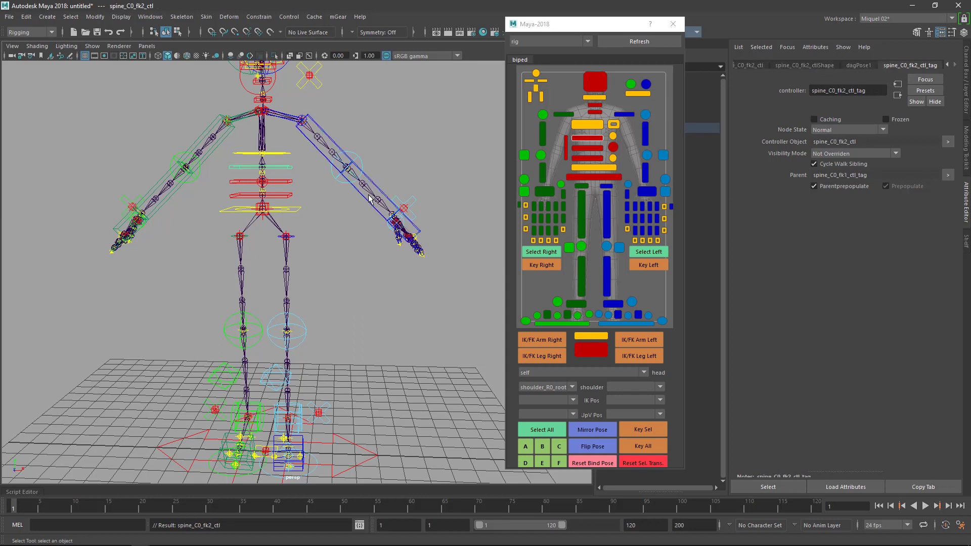
pyautogui.press('Right')
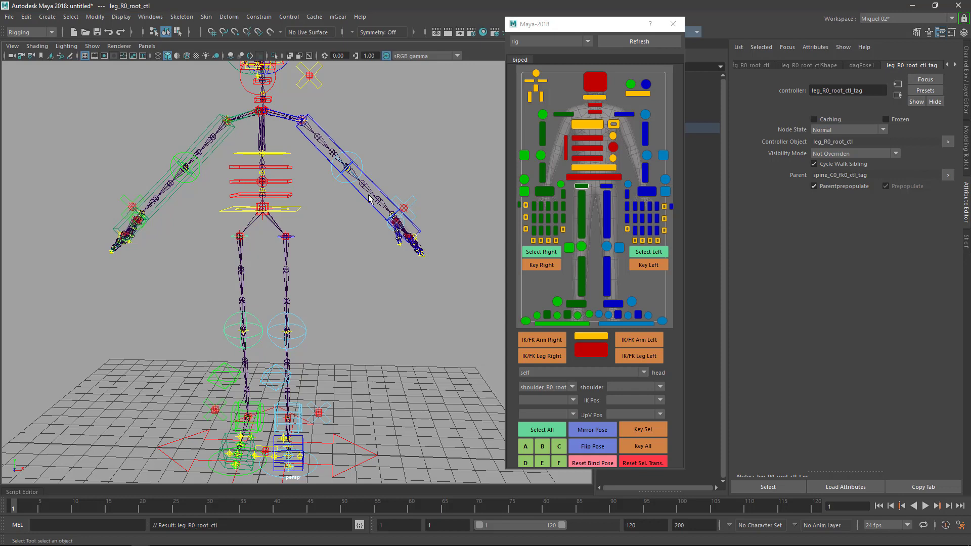
pyautogui.press('Up')
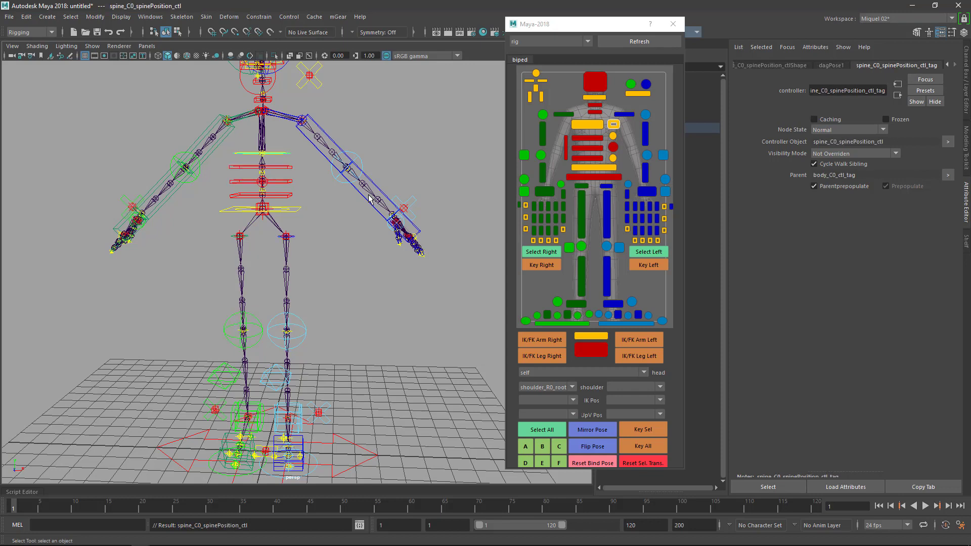
pyautogui.press('Up')
pyautogui.press('Up')
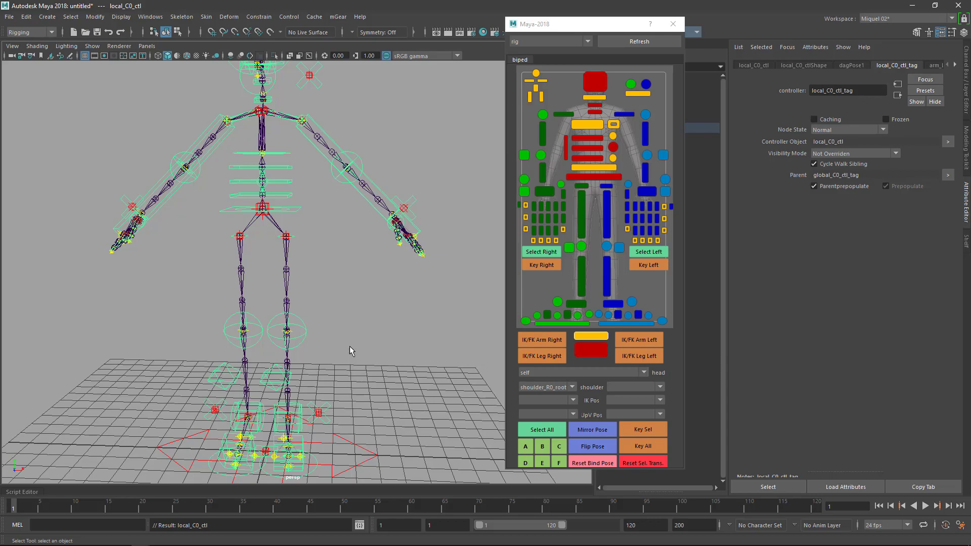
pyautogui.keyDown('alt'); pyautogui.moveTo(350, 346); pyautogui.dragTo(363, 294, button='middle'); pyautogui.keyUp('alt')
pyautogui.keyDown('alt'); pyautogui.moveTo(433, 342); pyautogui.dragTo(358, 329); pyautogui.keyUp('alt')
pyautogui.keyDown('alt'); pyautogui.moveTo(361, 366); pyautogui.dragTo(349, 323, button='middle'); pyautogui.keyUp('alt')
pyautogui.moveTo(349, 324)
pyautogui.keyDown('alt'); pyautogui.mouseDown()
pyautogui.moveTo(388, 351)
pyautogui.moveTo(360, 318)
pyautogui.mouseUp(); pyautogui.keyUp('alt')
pyautogui.moveTo(359, 318)
pyautogui.keyDown('alt'); pyautogui.mouseDown(button='middle')
pyautogui.moveTo(327, 325)
pyautogui.moveTo(362, 326)
pyautogui.mouseUp(button='middle'); pyautogui.keyUp('alt')
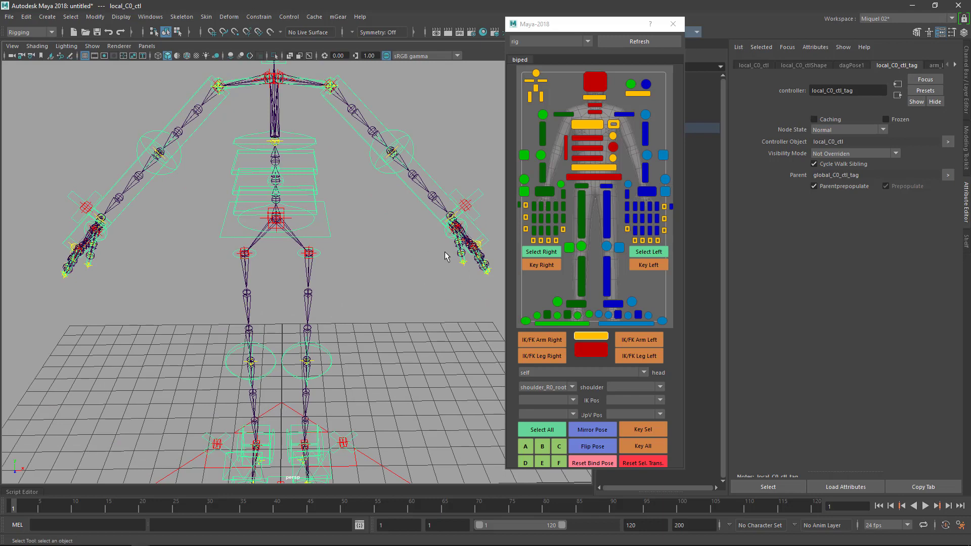
# Step: Switch to Mischief and draw a red stick figure's head, spine and two legs with the brush
pyautogui.hotkey('alt', 'Tab')
pyautogui.hotkey('alt', 'Tab')
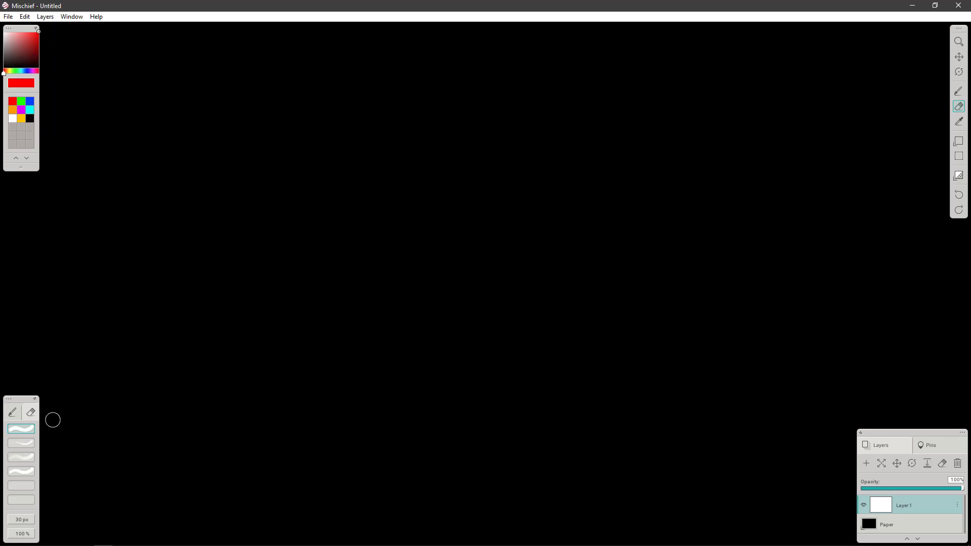
pyautogui.click(16, 412)
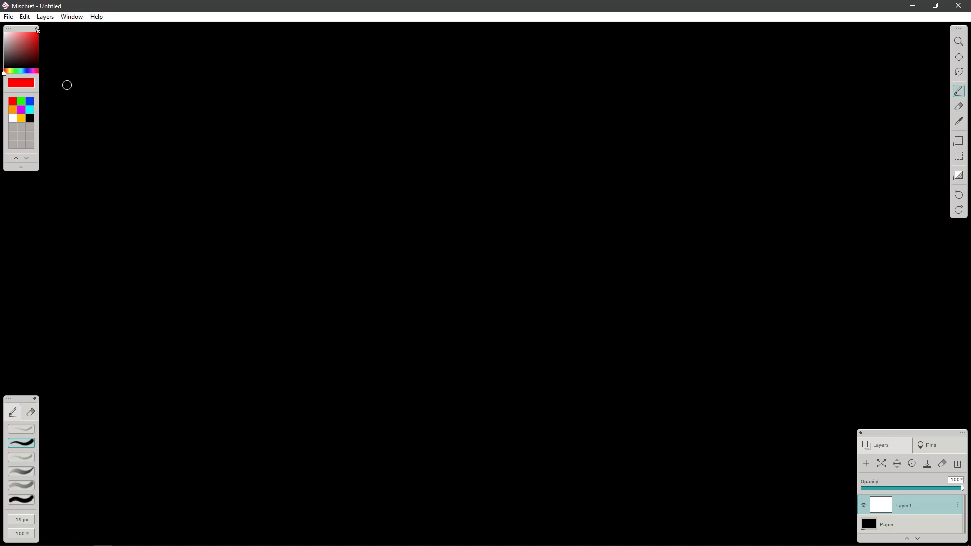
pyautogui.moveTo(423, 123)
pyautogui.mouseDown()
pyautogui.moveTo(445, 163)
pyautogui.moveTo(433, 267)
pyautogui.moveTo(397, 332)
pyautogui.mouseUp()
pyautogui.moveTo(437, 269); pyautogui.dragTo(460, 322)
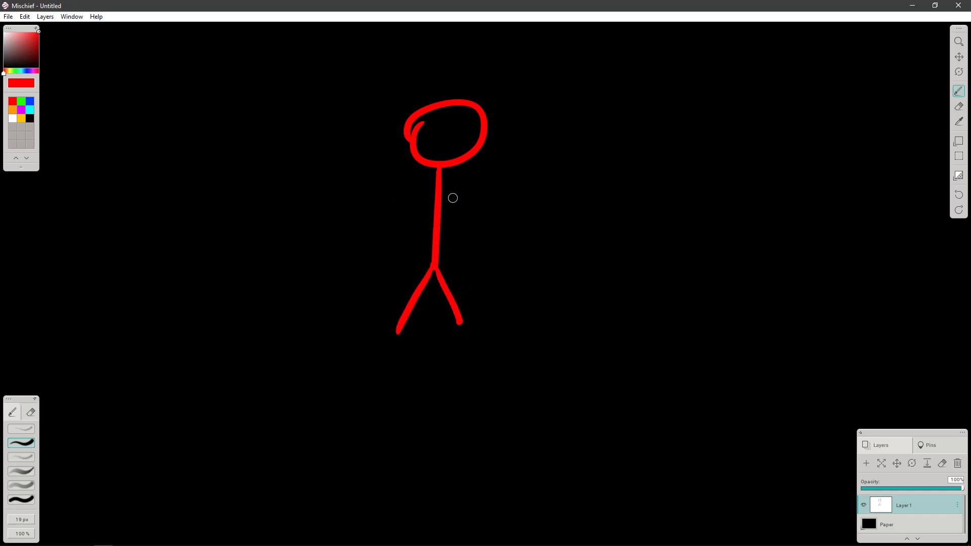
# Step: Draw the stick figure's two bent arms in red, with small circles at the shoulders, elbows and hands
pyautogui.moveTo(438, 192)
pyautogui.mouseDown()
pyautogui.moveTo(480, 231)
pyautogui.moveTo(402, 214)
pyautogui.moveTo(356, 192)
pyautogui.mouseUp()
pyautogui.moveTo(478, 228)
pyautogui.mouseDown()
pyautogui.moveTo(519, 194)
pyautogui.moveTo(519, 181)
pyautogui.moveTo(481, 219)
pyautogui.mouseUp()
pyautogui.moveTo(447, 190); pyautogui.dragTo(399, 216)
pyautogui.click(429, 199)
pyautogui.moveTo(360, 185); pyautogui.dragTo(359, 188)
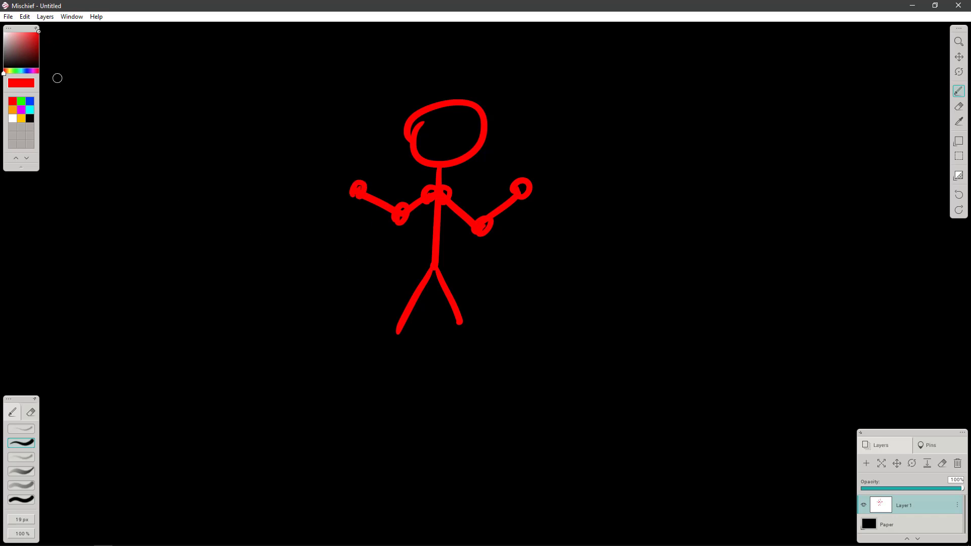
# Step: Set the brush to green at 5 px and mark the figure's shoulders with arrows and its elbows with strokes and circles
pyautogui.click(22, 101)
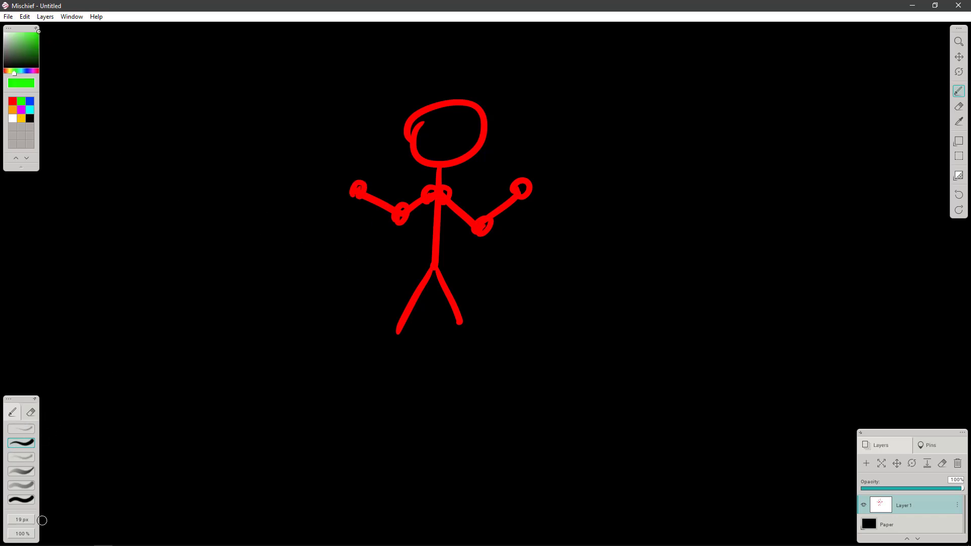
pyautogui.click(28, 520)
pyautogui.moveTo(67, 520); pyautogui.dragTo(58, 521)
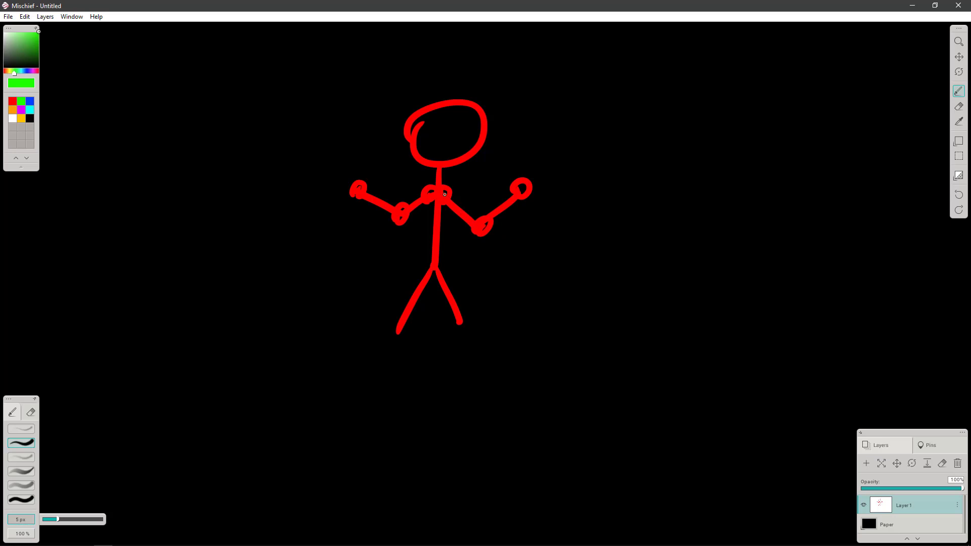
pyautogui.moveTo(462, 179)
pyautogui.mouseDown()
pyautogui.moveTo(451, 191)
pyautogui.moveTo(415, 185)
pyautogui.mouseUp()
pyautogui.moveTo(425, 177)
pyautogui.mouseDown()
pyautogui.moveTo(457, 174)
pyautogui.moveTo(457, 182)
pyautogui.mouseUp()
pyautogui.moveTo(476, 237); pyautogui.dragTo(469, 244)
pyautogui.moveTo(404, 230); pyautogui.dragTo(408, 231)
pyautogui.moveTo(486, 232); pyautogui.dragTo(478, 229)
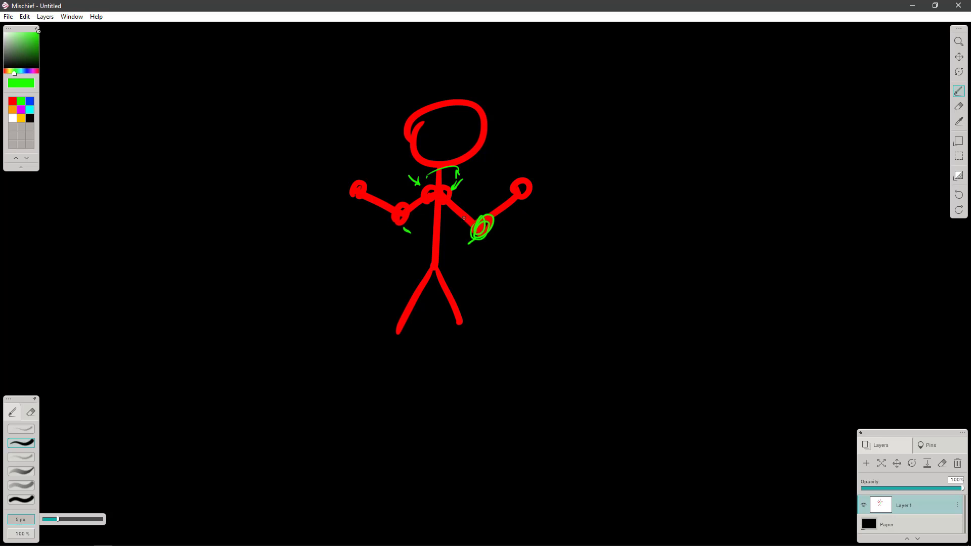
# Step: Draw a green hierarchy diagram beside the figure: one parent circle linked to two child circles enclosed in an ellipse
pyautogui.moveTo(644, 124); pyautogui.dragTo(632, 181)
pyautogui.moveTo(649, 145)
pyautogui.mouseDown()
pyautogui.moveTo(663, 187)
pyautogui.moveTo(620, 194)
pyautogui.moveTo(636, 183)
pyautogui.mouseUp()
pyautogui.moveTo(675, 193)
pyautogui.mouseDown()
pyautogui.moveTo(663, 187)
pyautogui.moveTo(656, 200)
pyautogui.mouseUp()
pyautogui.moveTo(633, 133); pyautogui.dragTo(635, 138)
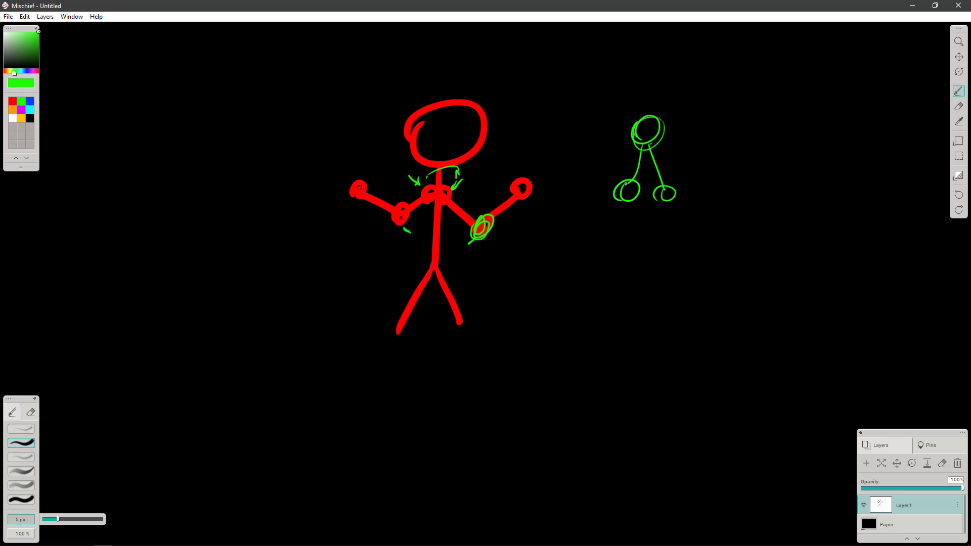
pyautogui.moveTo(618, 209); pyautogui.dragTo(593, 202)
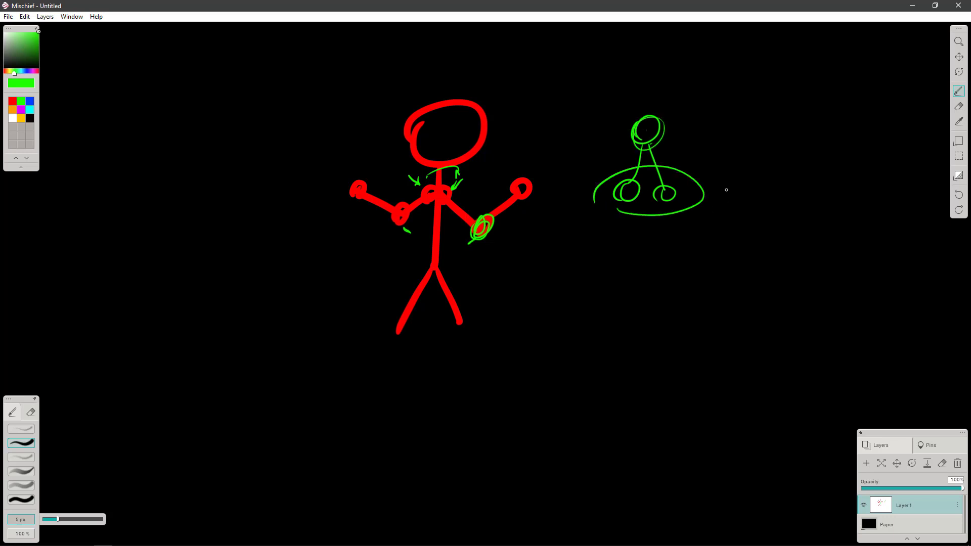
# Step: Handwrite the label "BRO" in green beside the two enclosed child circles and underline it
pyautogui.moveTo(726, 185); pyautogui.dragTo(726, 211)
pyautogui.moveTo(724, 182)
pyautogui.mouseDown()
pyautogui.moveTo(751, 197)
pyautogui.moveTo(727, 214)
pyautogui.mouseUp()
pyautogui.moveTo(763, 189)
pyautogui.mouseDown()
pyautogui.moveTo(764, 212)
pyautogui.moveTo(782, 207)
pyautogui.mouseUp()
pyautogui.moveTo(799, 189); pyautogui.dragTo(803, 202)
pyautogui.moveTo(721, 230); pyautogui.dragTo(840, 210)
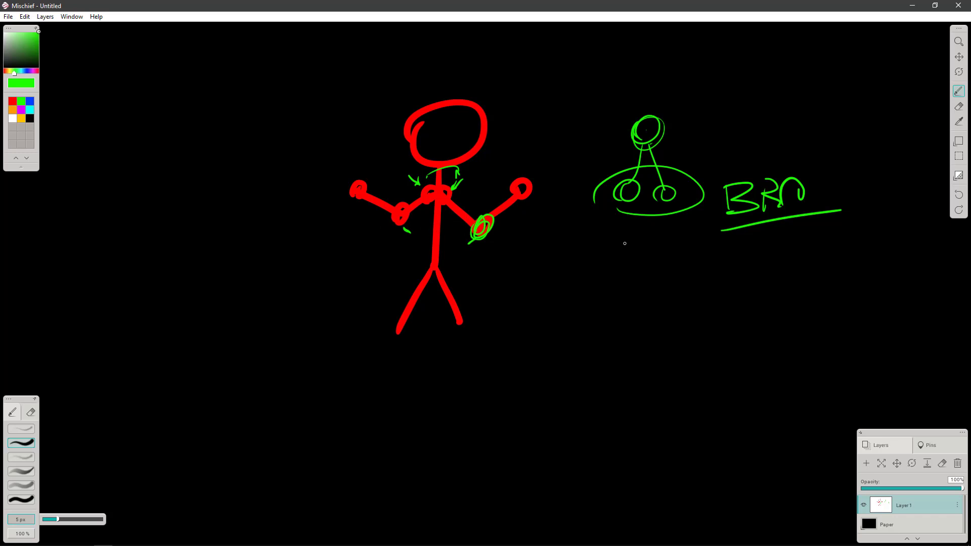
# Step: Circle the figure's shoulder joints in green and draw a parent circle labelled "SPINE" below the first diagram
pyautogui.moveTo(444, 192); pyautogui.dragTo(425, 188)
pyautogui.moveTo(596, 279)
pyautogui.mouseDown()
pyautogui.moveTo(587, 285)
pyautogui.moveTo(629, 271)
pyautogui.moveTo(620, 292)
pyautogui.moveTo(644, 293)
pyautogui.mouseUp()
pyautogui.moveTo(639, 281)
pyautogui.mouseDown()
pyautogui.moveTo(655, 275)
pyautogui.moveTo(661, 292)
pyautogui.mouseUp()
pyautogui.moveTo(674, 279); pyautogui.dragTo(698, 274)
pyautogui.moveTo(702, 278)
pyautogui.mouseDown()
pyautogui.moveTo(718, 288)
pyautogui.moveTo(714, 280)
pyautogui.mouseUp()
pyautogui.moveTo(708, 275); pyautogui.dragTo(730, 272)
# Step: Draw two branches down from the SPINE circle, each ending in a child circle
pyautogui.moveTo(590, 303); pyautogui.dragTo(565, 340)
pyautogui.moveTo(605, 303); pyautogui.dragTo(634, 331)
pyautogui.moveTo(632, 335)
pyautogui.mouseDown()
pyautogui.moveTo(642, 354)
pyautogui.moveTo(652, 334)
pyautogui.mouseUp()
pyautogui.moveTo(566, 348); pyautogui.dragTo(563, 356)
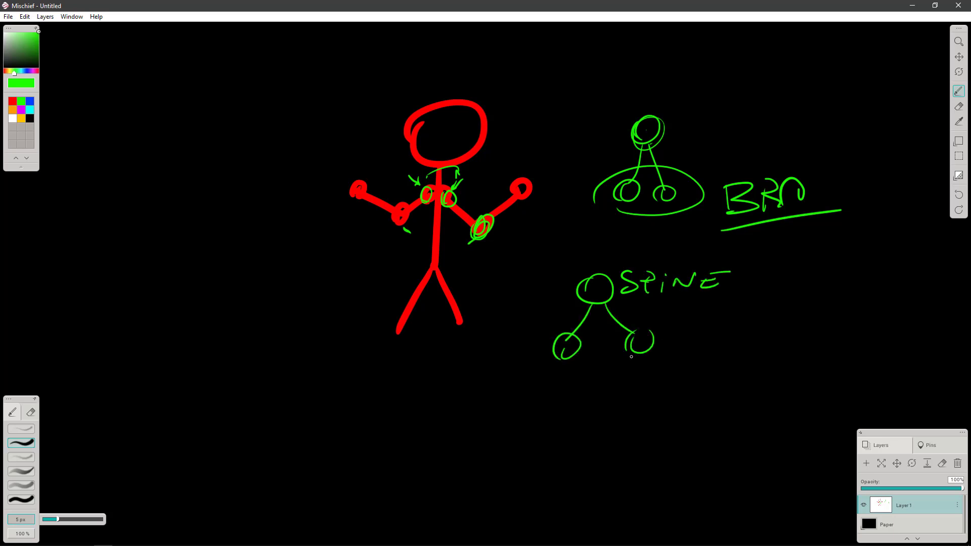
# Step: Add a lower circle linked under each child and draw horizontal arrows between the circles on each level
pyautogui.moveTo(645, 353)
pyautogui.mouseDown()
pyautogui.moveTo(657, 408)
pyautogui.moveTo(653, 401)
pyautogui.mouseUp()
pyautogui.moveTo(565, 359)
pyautogui.mouseDown()
pyautogui.moveTo(561, 411)
pyautogui.moveTo(632, 413)
pyautogui.moveTo(622, 420)
pyautogui.mouseUp()
pyautogui.moveTo(588, 350)
pyautogui.mouseDown()
pyautogui.moveTo(616, 347)
pyautogui.moveTo(605, 356)
pyautogui.moveTo(599, 307)
pyautogui.moveTo(577, 338)
pyautogui.mouseUp()
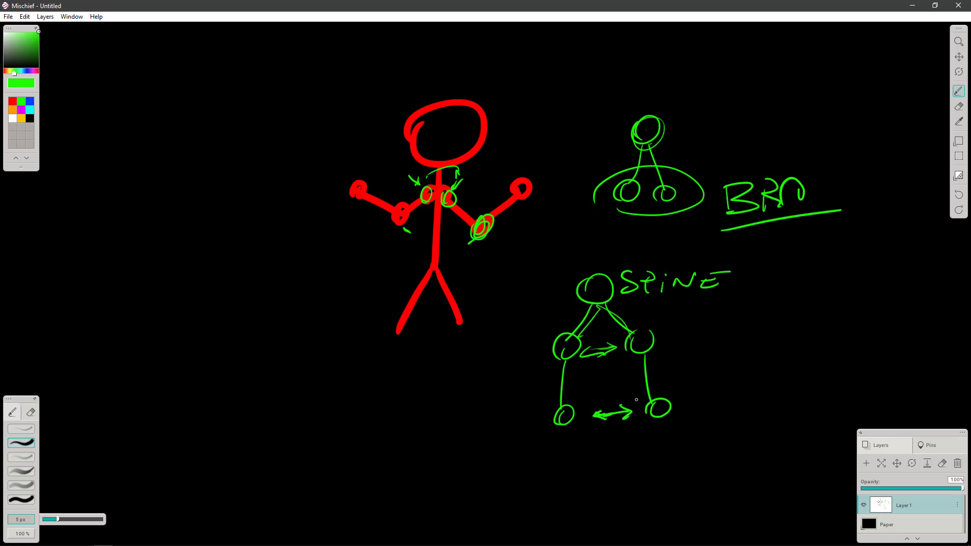
# Step: Cross out the horizontal arrow between the two lower circles and retrace both circles in green
pyautogui.moveTo(604, 394); pyautogui.dragTo(632, 431)
pyautogui.moveTo(628, 387); pyautogui.dragTo(600, 439)
pyautogui.moveTo(658, 402)
pyautogui.mouseDown()
pyautogui.moveTo(667, 411)
pyautogui.moveTo(657, 405)
pyautogui.mouseUp()
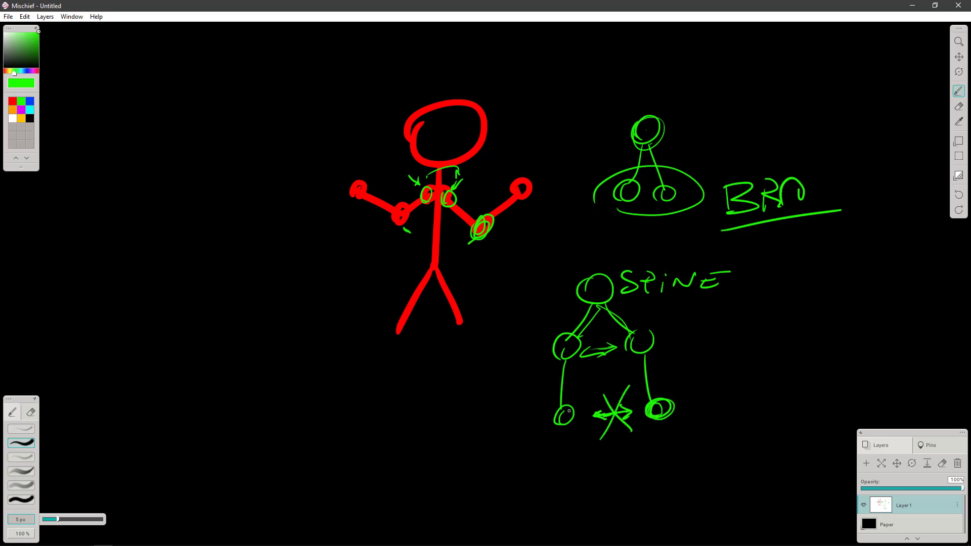
pyautogui.moveTo(564, 409); pyautogui.dragTo(562, 410)
# Step: Handwrite the label "ELBOW" in green beside the lower pair of circles and underline it
pyautogui.moveTo(695, 400); pyautogui.dragTo(710, 419)
pyautogui.moveTo(697, 409); pyautogui.dragTo(714, 400)
pyautogui.moveTo(717, 398)
pyautogui.mouseDown()
pyautogui.moveTo(732, 418)
pyautogui.moveTo(758, 417)
pyautogui.moveTo(811, 397)
pyautogui.mouseUp()
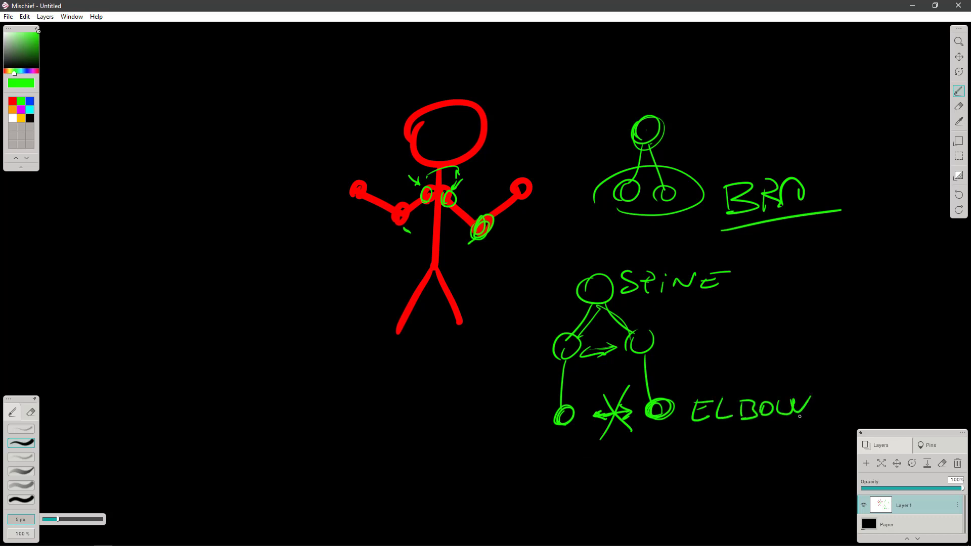
pyautogui.moveTo(700, 439); pyautogui.dragTo(801, 428)
# Step: Switch to Maya, select the left forearm FK control arm_L0_fk1_ctl and pick-walk down to arm_L0_fk2_ctl
pyautogui.hotkey('alt', 'Tab')
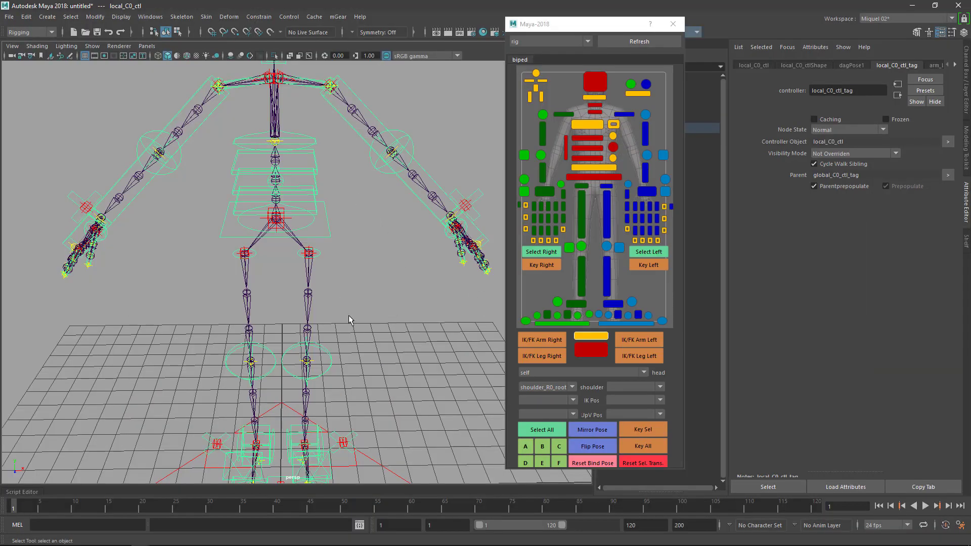
pyautogui.keyDown('alt'); pyautogui.moveTo(348, 315); pyautogui.dragTo(405, 230); pyautogui.keyUp('alt')
pyautogui.click(420, 217)
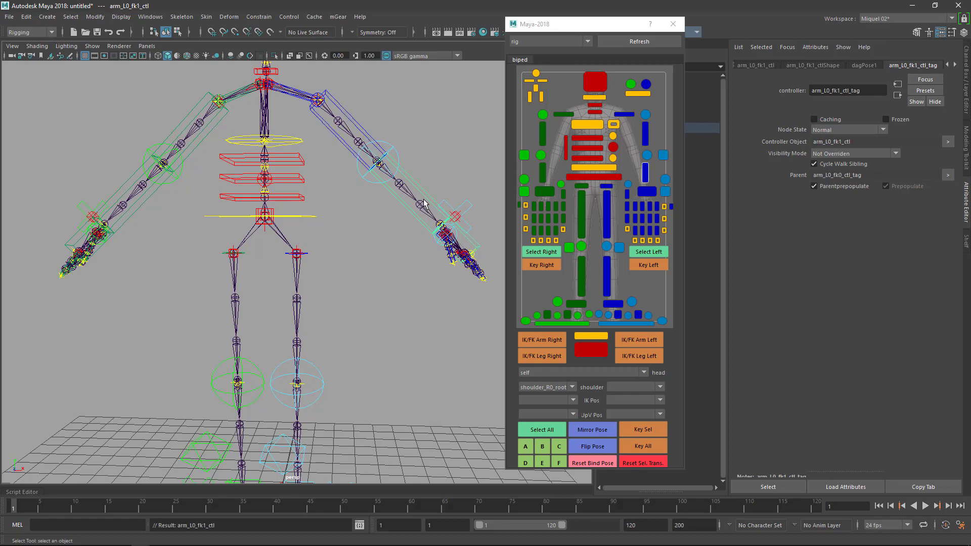
pyautogui.press('Down')
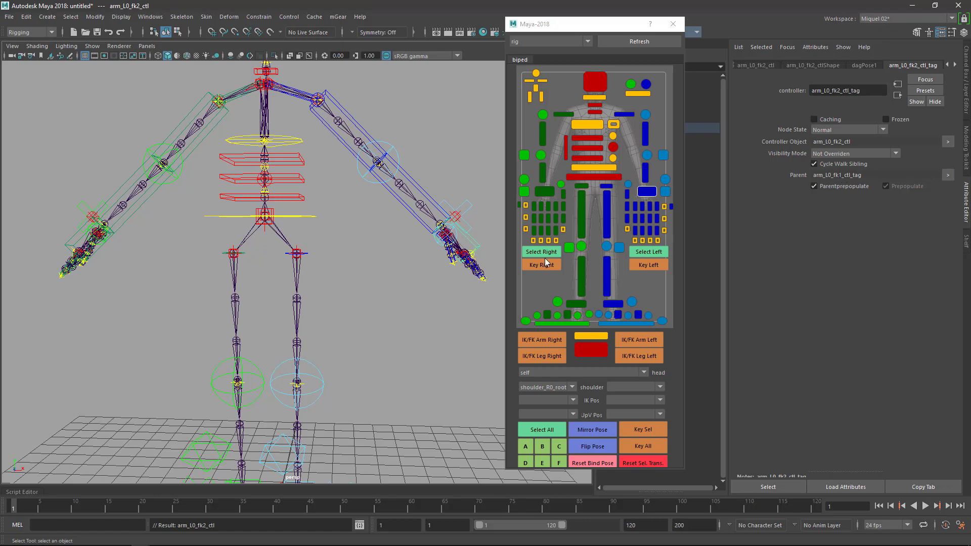
# Step: Move the biped picker window farther off the rig view and create the mGear hotkeys
pyautogui.keyDown('alt'); pyautogui.moveTo(379, 303); pyautogui.dragTo(371, 323); pyautogui.keyUp('alt')
pyautogui.keyDown('alt'); pyautogui.moveTo(281, 292); pyautogui.dragTo(305, 346, button='middle'); pyautogui.keyUp('alt')
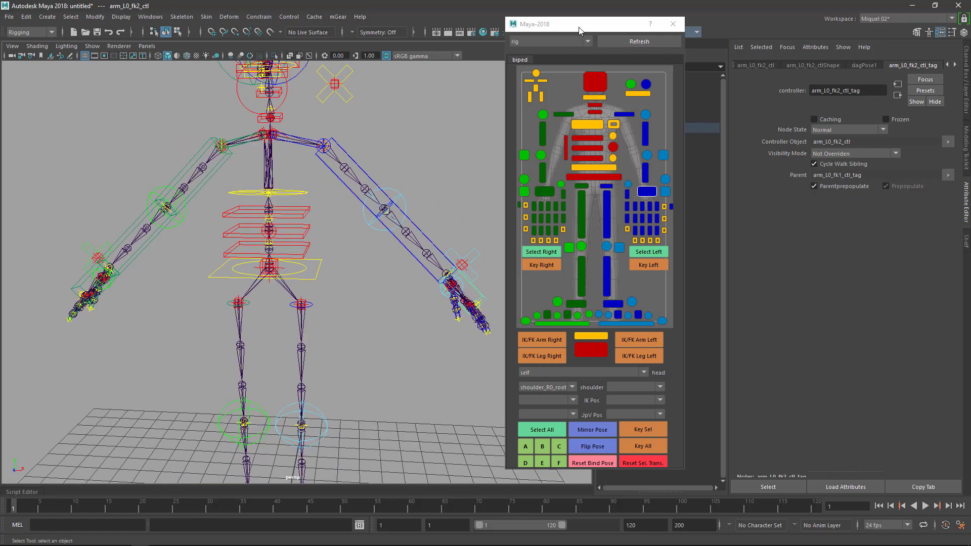
pyautogui.moveTo(577, 27); pyautogui.dragTo(609, 21)
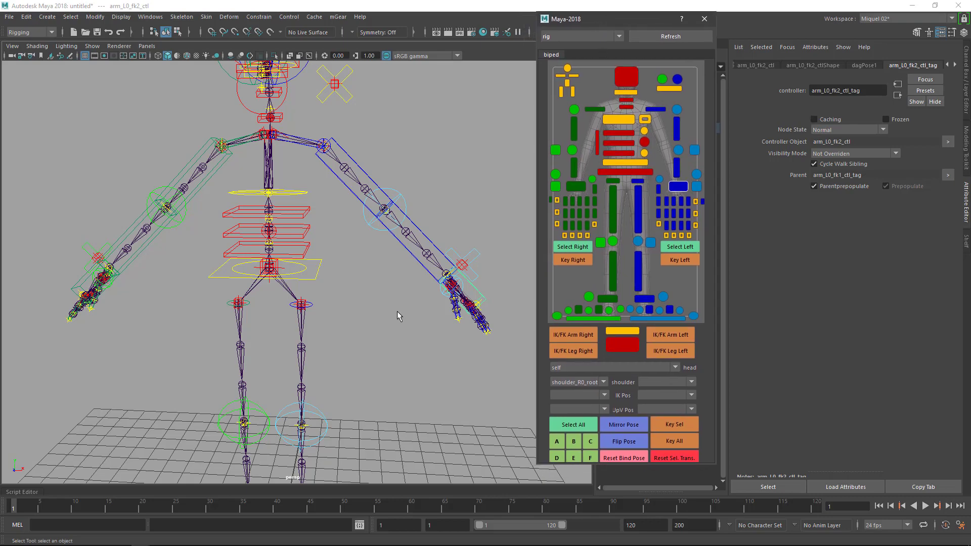
pyautogui.keyDown('alt'); pyautogui.moveTo(380, 341); pyautogui.dragTo(403, 362); pyautogui.keyUp('alt')
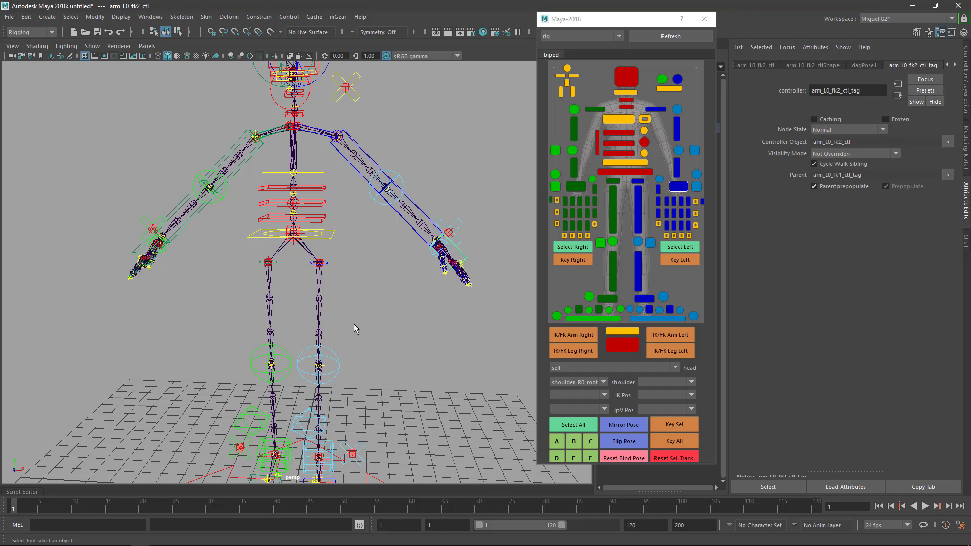
pyautogui.keyDown('alt'); pyautogui.moveTo(384, 348); pyautogui.dragTo(402, 344); pyautogui.keyUp('alt')
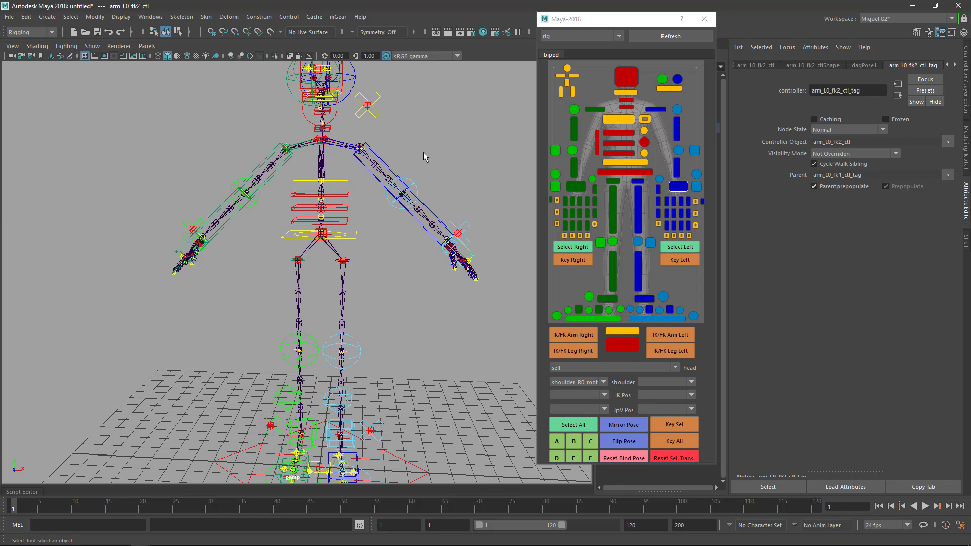
pyautogui.click(340, 18)
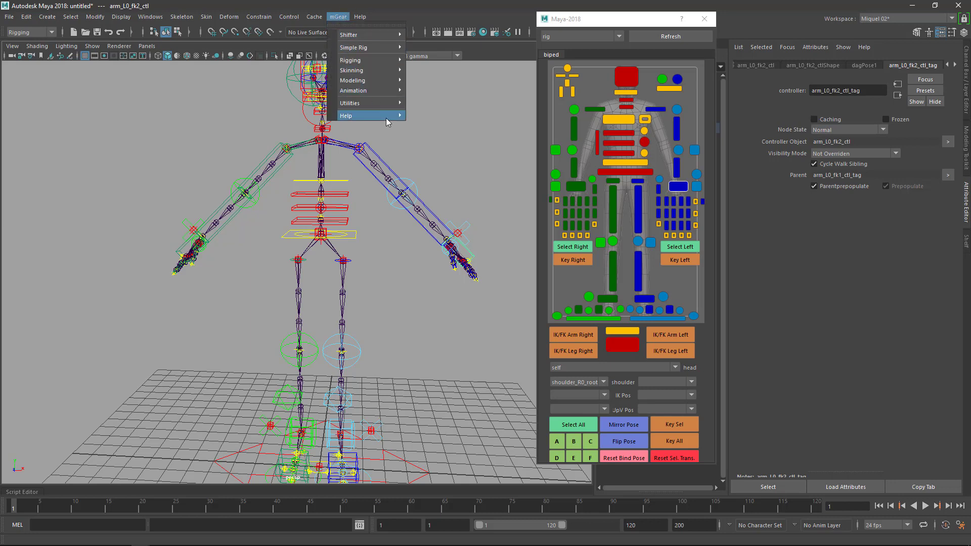
pyautogui.moveTo(385, 118)
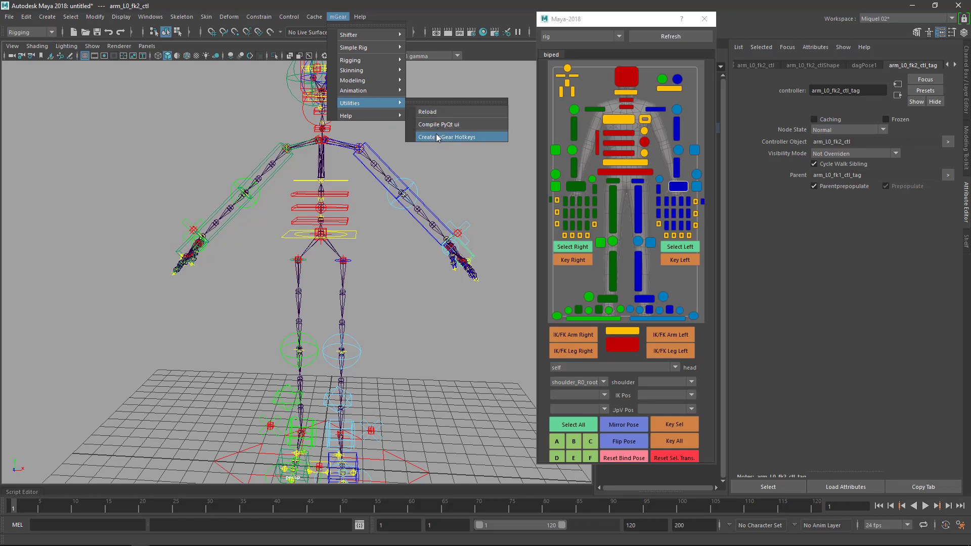
pyautogui.click(435, 137)
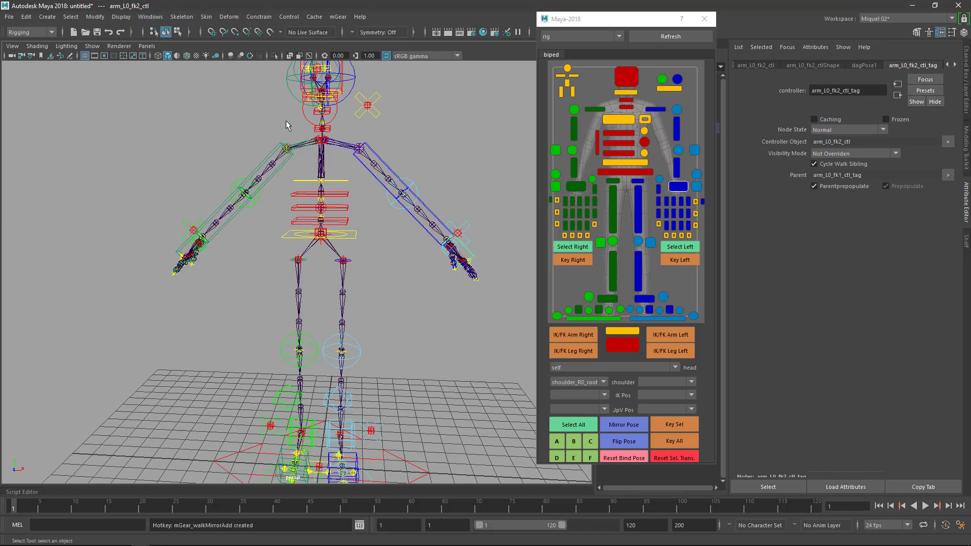
# Step: Open the Hotkey Editor and expand the mGear commands in the Custom Scripts category
pyautogui.click(147, 19)
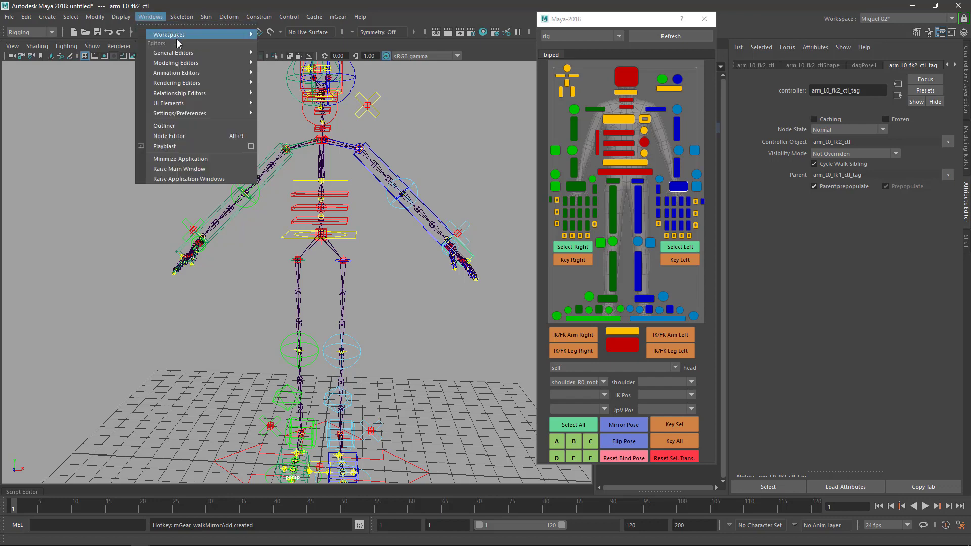
pyautogui.moveTo(181, 97)
pyautogui.moveTo(178, 115)
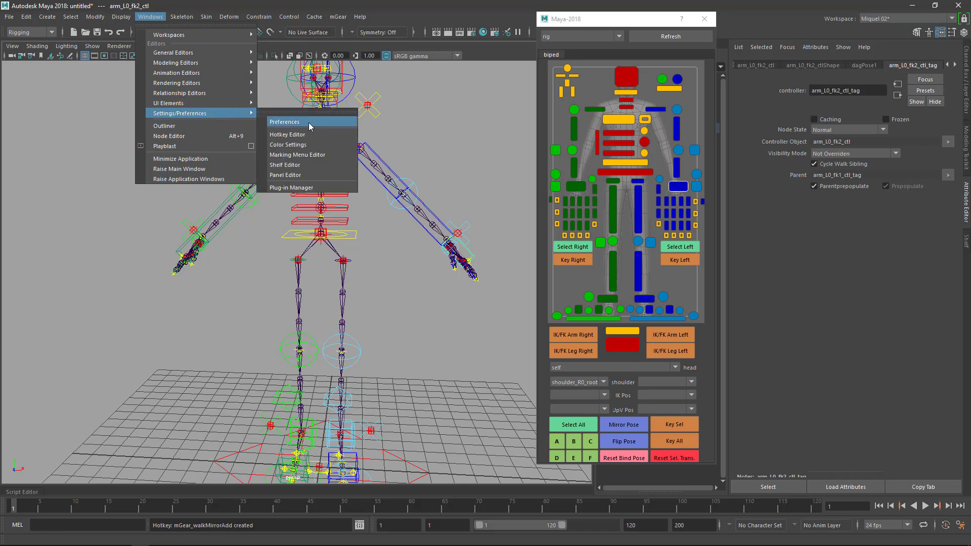
pyautogui.click(297, 134)
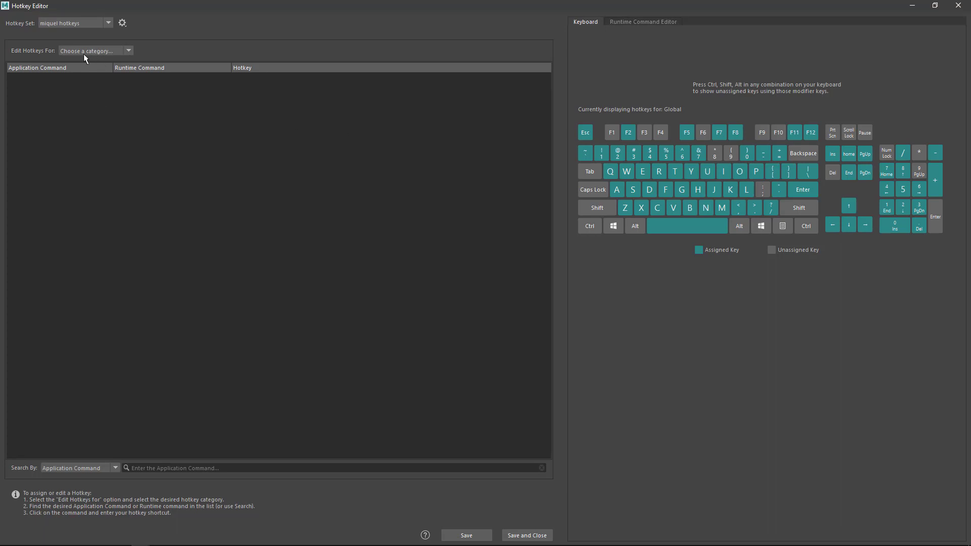
pyautogui.click(85, 48)
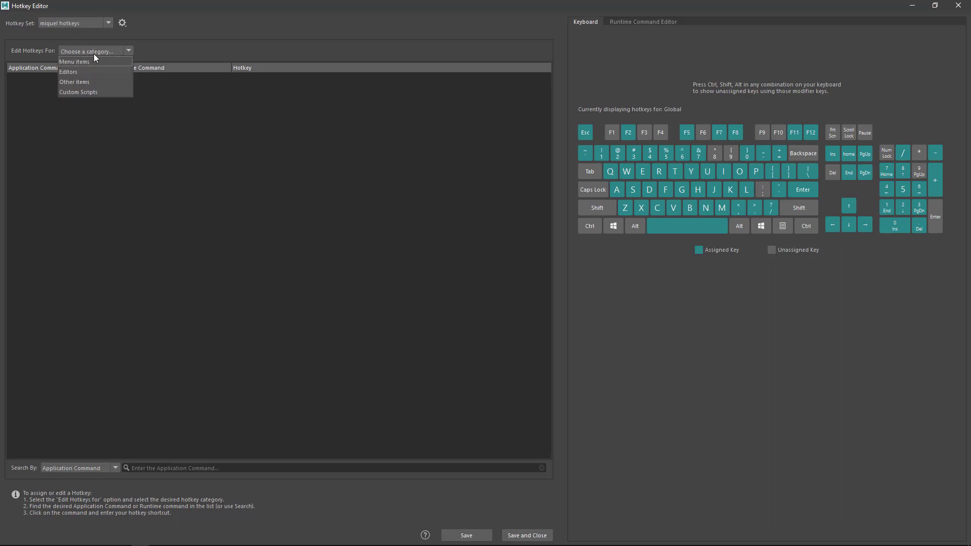
pyautogui.click(90, 92)
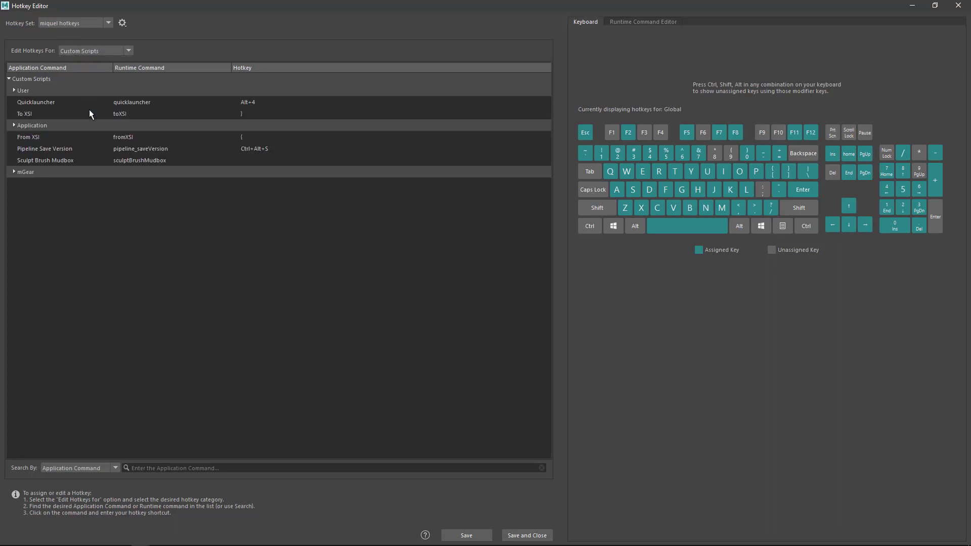
pyautogui.click(20, 174)
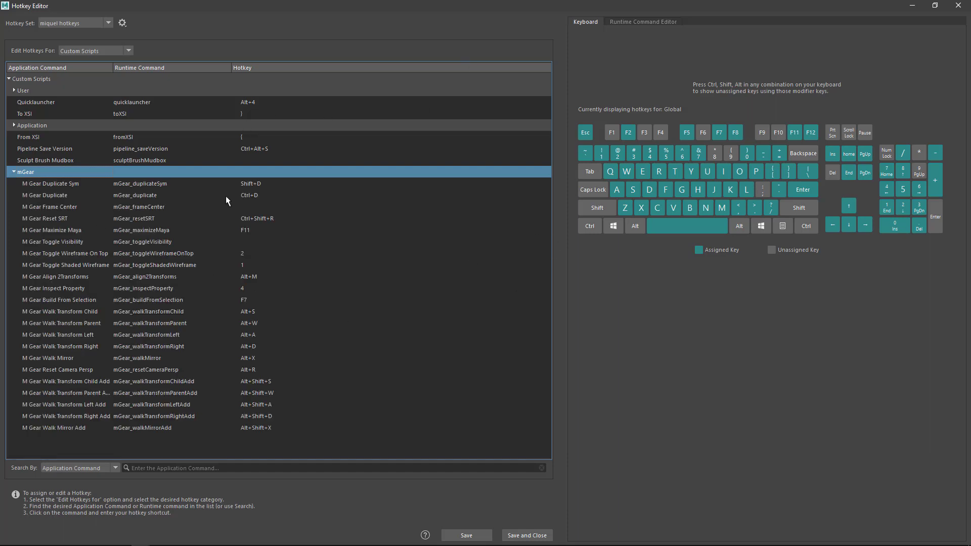
# Step: Review the mGear hotkeys, highlighting M Gear Walk Transform Child Add, and minimize the Hotkey Editor
pyautogui.click(211, 218)
pyautogui.click(58, 380)
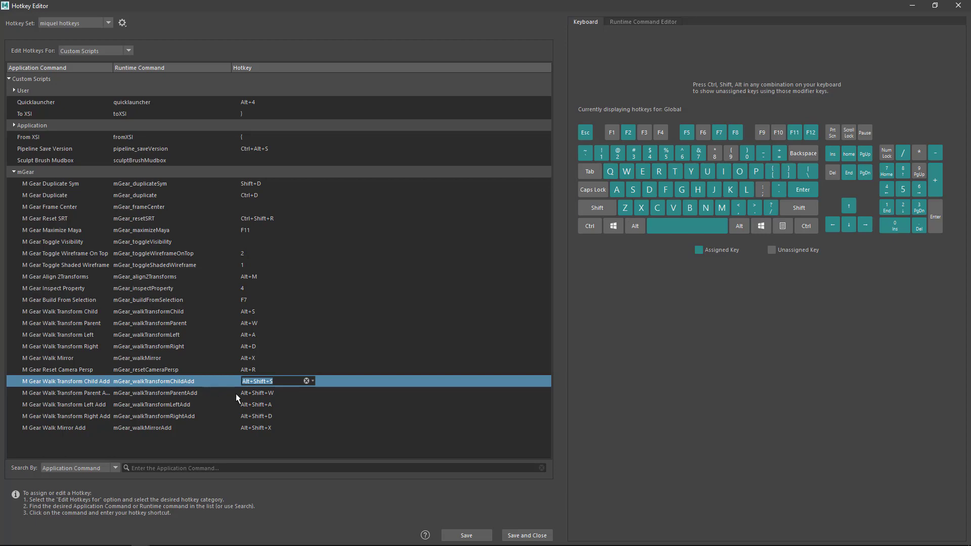
pyautogui.hotkey('alt', 'Tab')
pyautogui.click(313, 197)
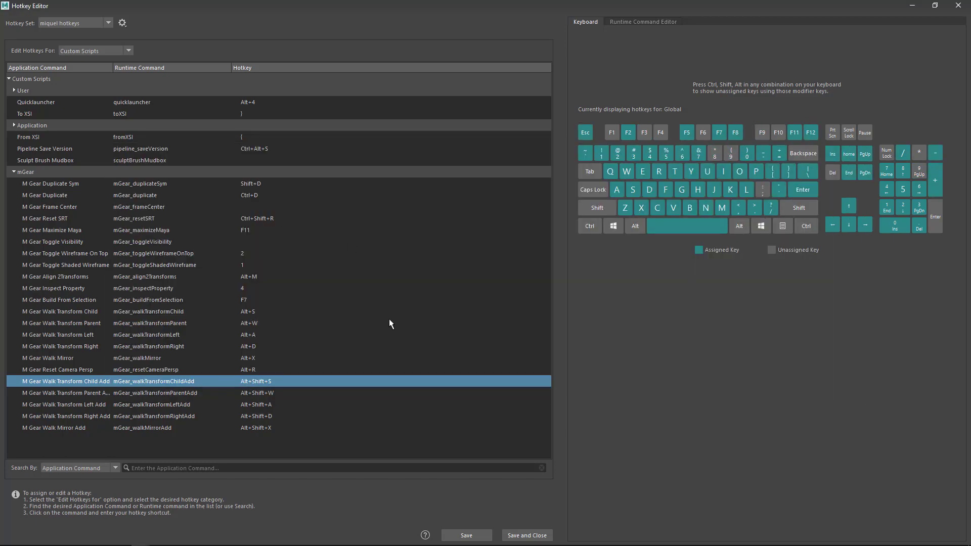
pyautogui.hotkey('alt', 'Tab')
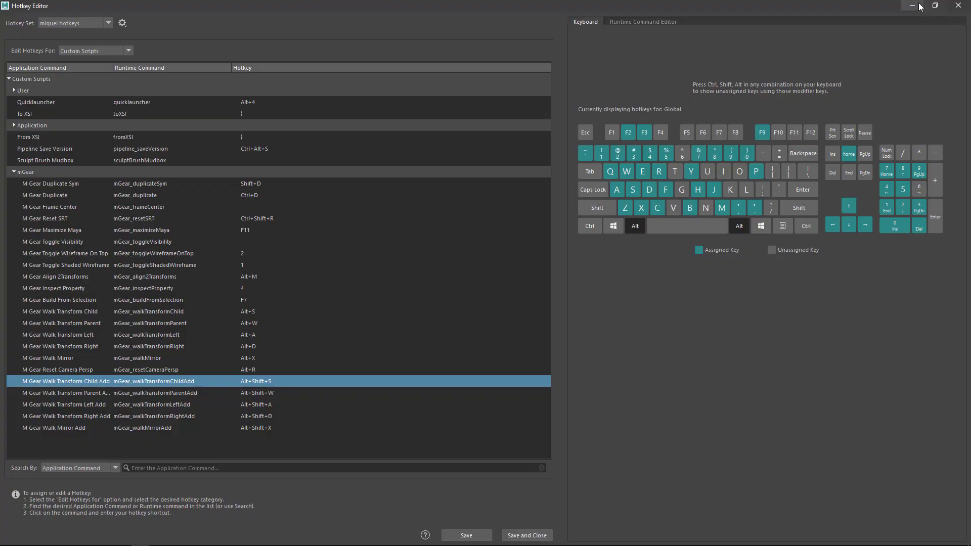
pyautogui.click(919, 6)
# Step: Create a polygon cube and place it in empty space beside the rig, raised above the grid
pyautogui.keyDown('alt'); pyautogui.moveTo(386, 368); pyautogui.dragTo(354, 388); pyautogui.keyUp('alt')
pyautogui.rightClick(348, 313)
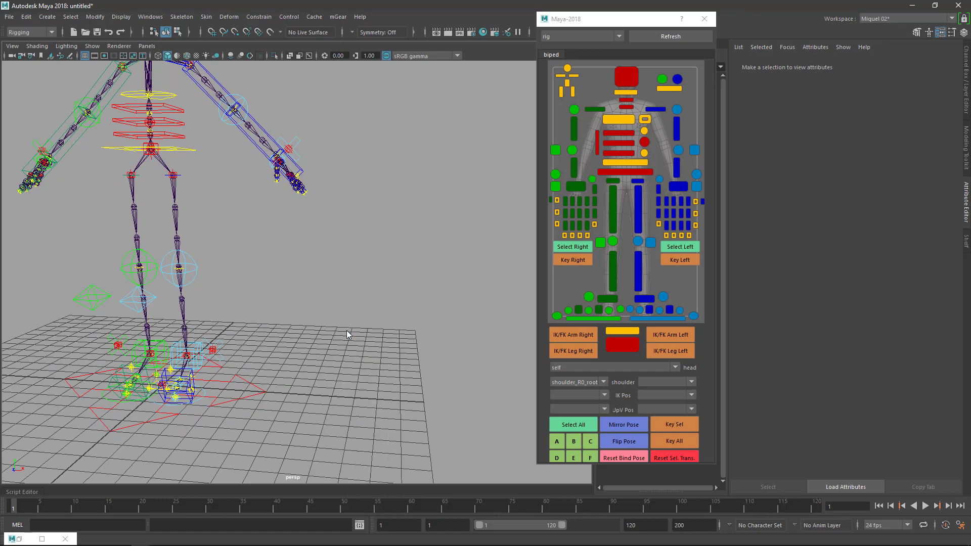
pyautogui.keyDown('alt'); pyautogui.moveTo(227, 396); pyautogui.dragTo(227, 377, button='middle'); pyautogui.keyUp('alt')
pyautogui.press('w')
pyautogui.click(186, 340)
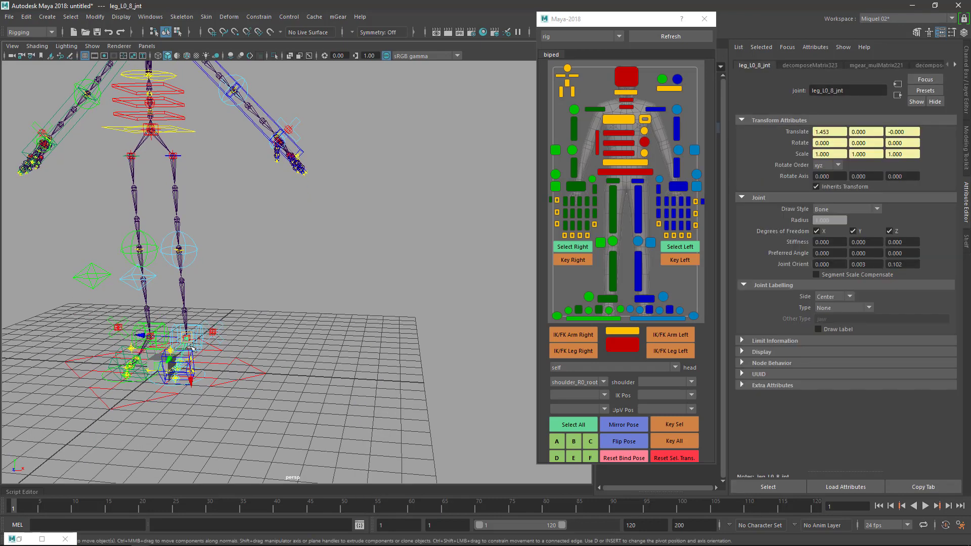
pyautogui.hotkey('ctrl', 'z')
pyautogui.moveTo(193, 337); pyautogui.dragTo(406, 263)
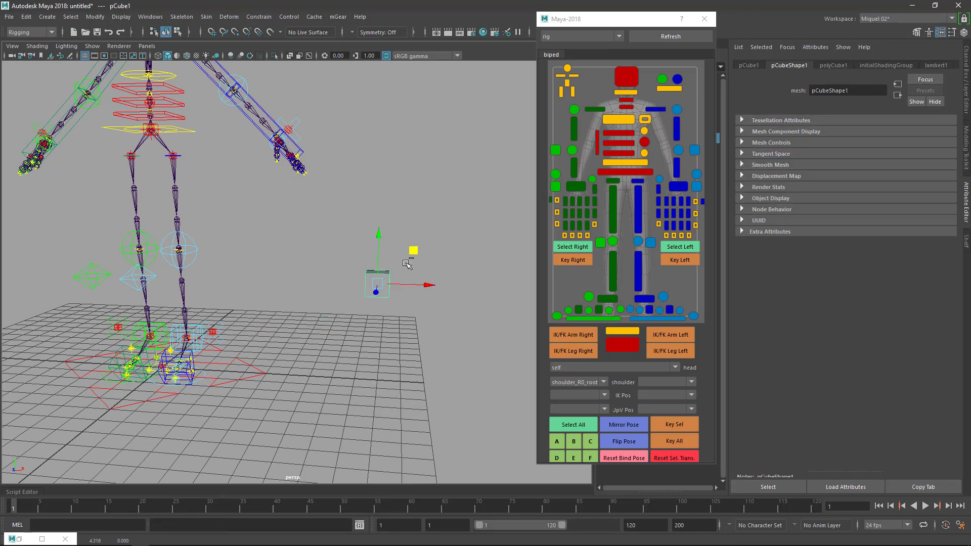
# Step: Duplicate the cube, lower the copy directly below the original and parent it under the original cube
pyautogui.hotkey('ctrl', 'd')
pyautogui.moveTo(378, 232); pyautogui.dragTo(377, 310)
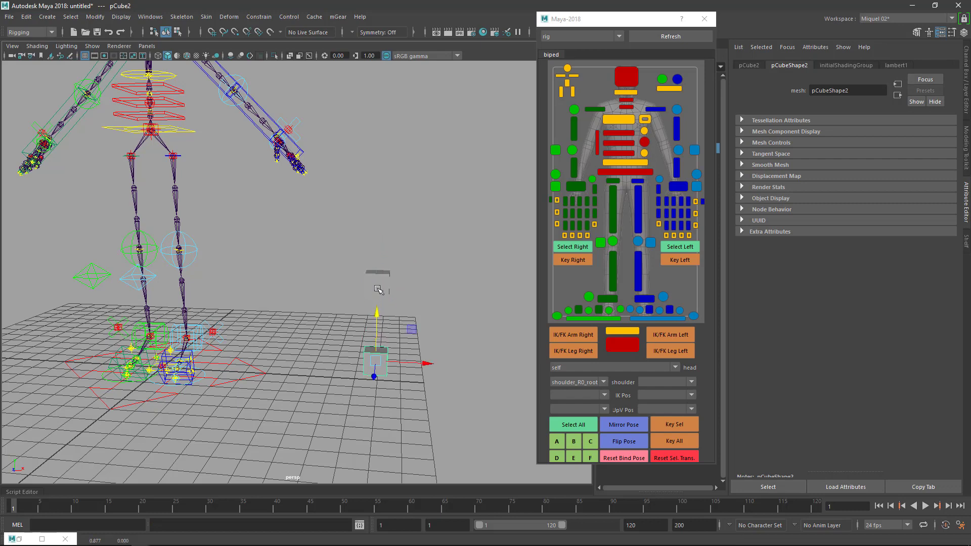
pyautogui.click(379, 289)
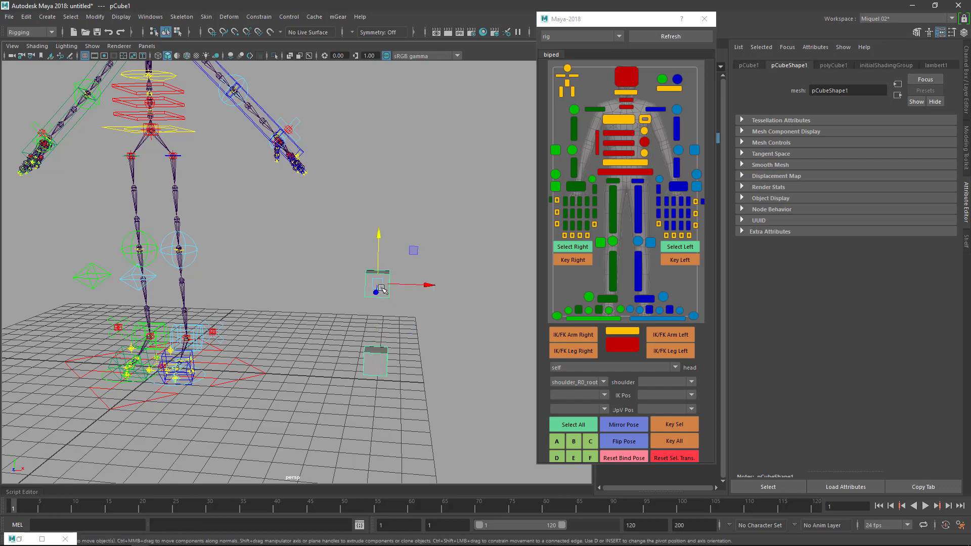
# Step: Clear the picker window off the Outliner and expand the full pCube1 hierarchy there with shape nodes shown
pyautogui.keyDown('alt'); pyautogui.moveTo(347, 409); pyautogui.dragTo(370, 387); pyautogui.keyUp('alt')
pyautogui.keyDown('alt'); pyautogui.moveTo(472, 369); pyautogui.dragTo(447, 370); pyautogui.keyUp('alt')
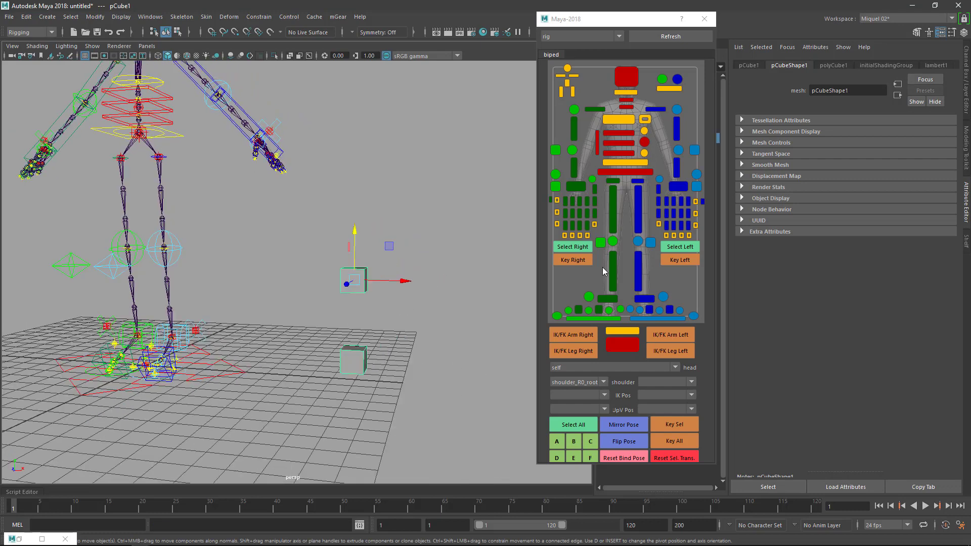
pyautogui.moveTo(604, 26); pyautogui.dragTo(727, 24)
pyautogui.click(609, 138)
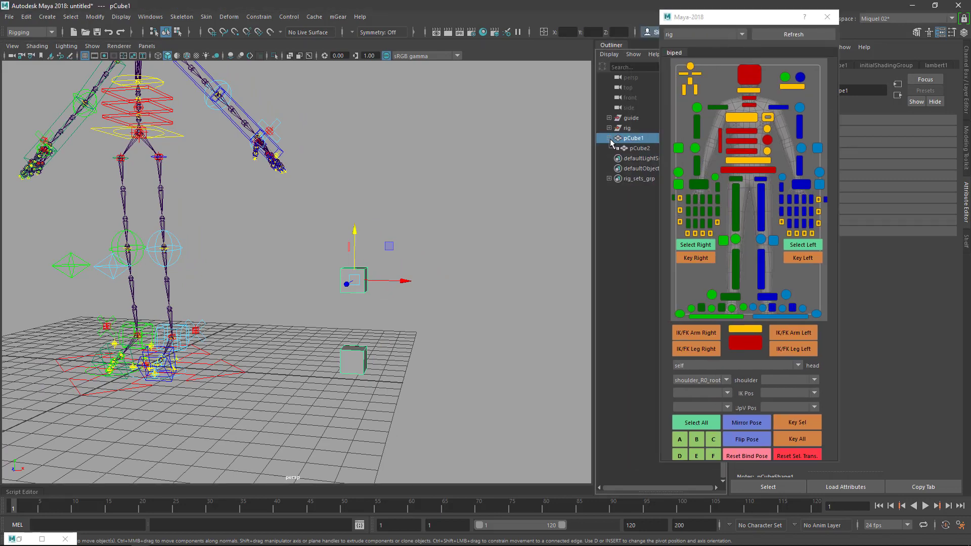
pyautogui.click(609, 55)
pyautogui.click(629, 81)
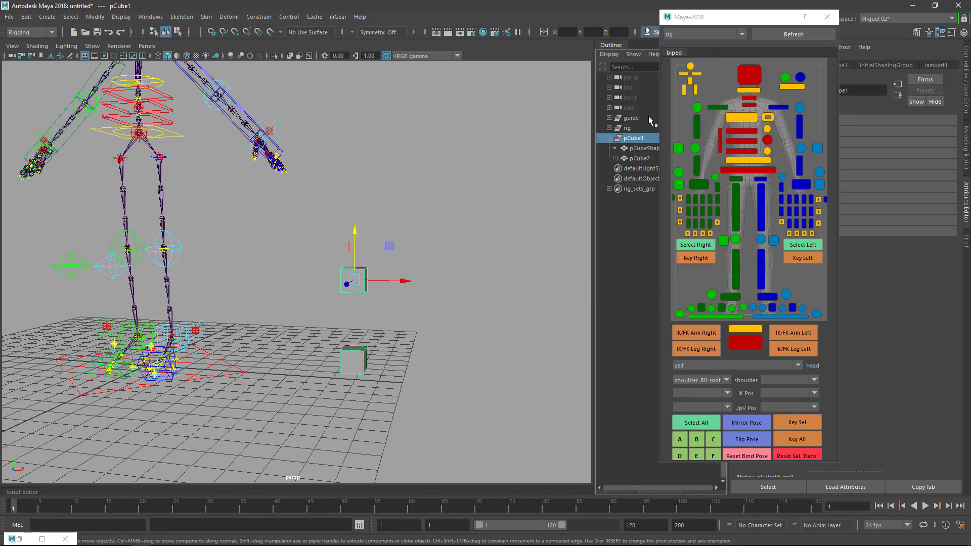
pyautogui.click(614, 158)
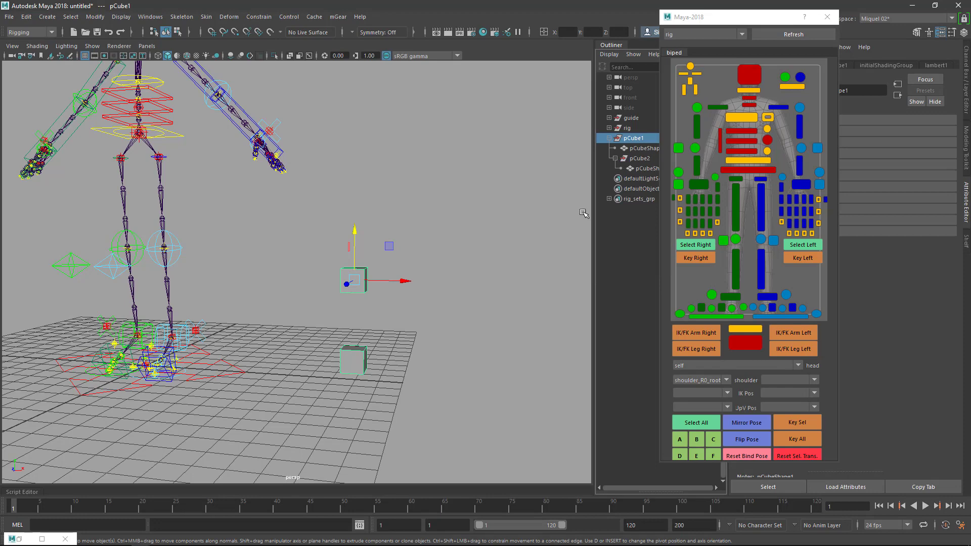
pyautogui.moveTo(593, 202); pyautogui.dragTo(558, 201)
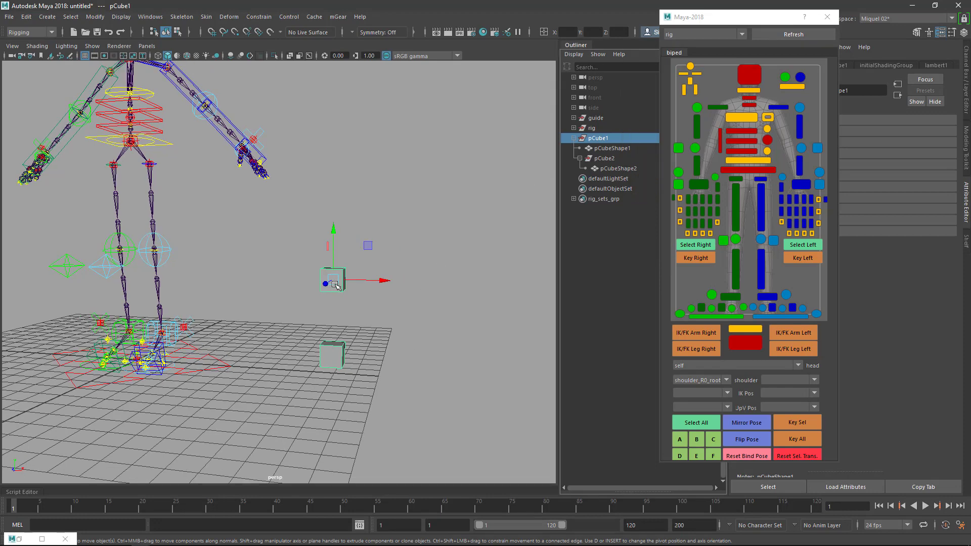
# Step: Pick-walk from pCube1 down to pCubeShape1 and across to its sibling pCube2, and reselect pCube1
pyautogui.press('Down')
pyautogui.press('Up')
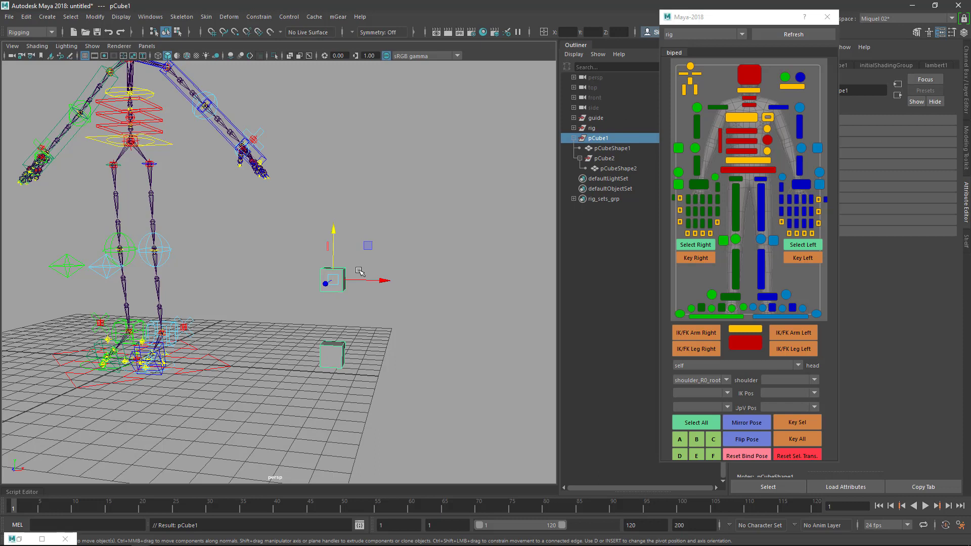
pyautogui.press('Down')
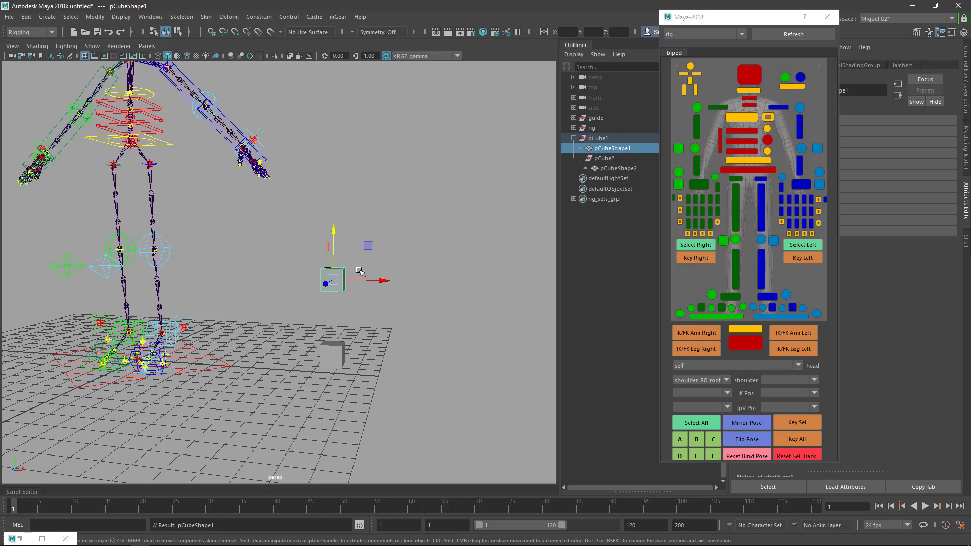
pyautogui.press('Right')
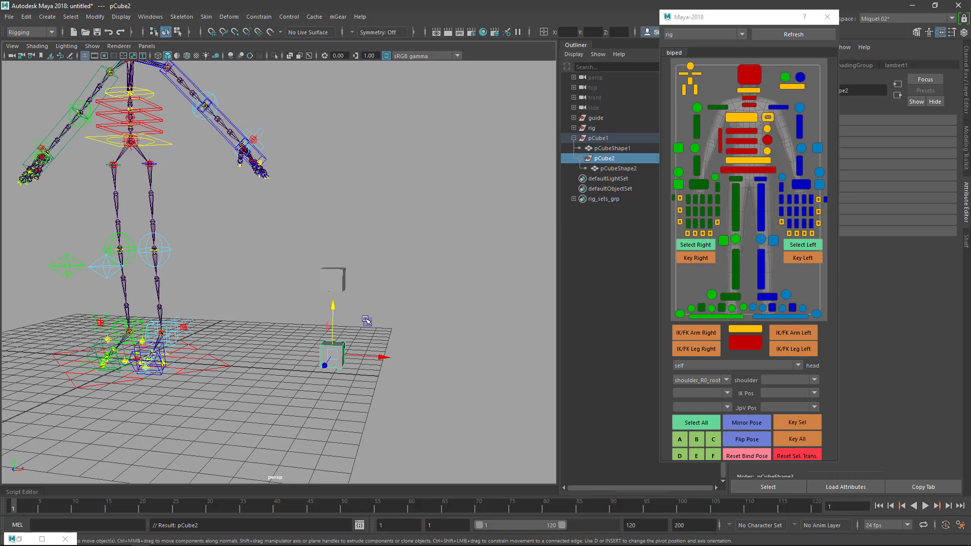
pyautogui.click(338, 282)
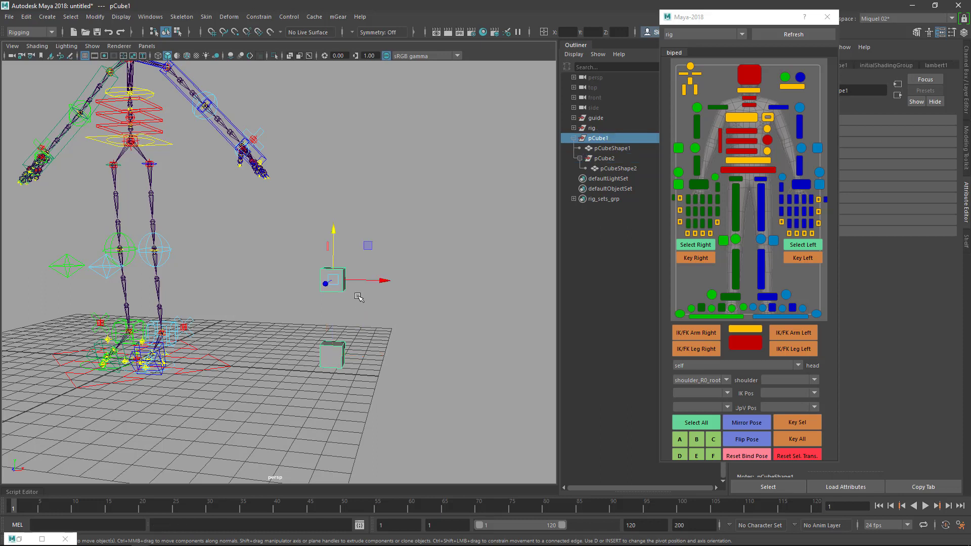
# Step: Walk the selection repeatedly between pCube1 and its child pCube2 with the transform pick-walk, skipping the shape nodes and ending on pCube1
pyautogui.press('alt')
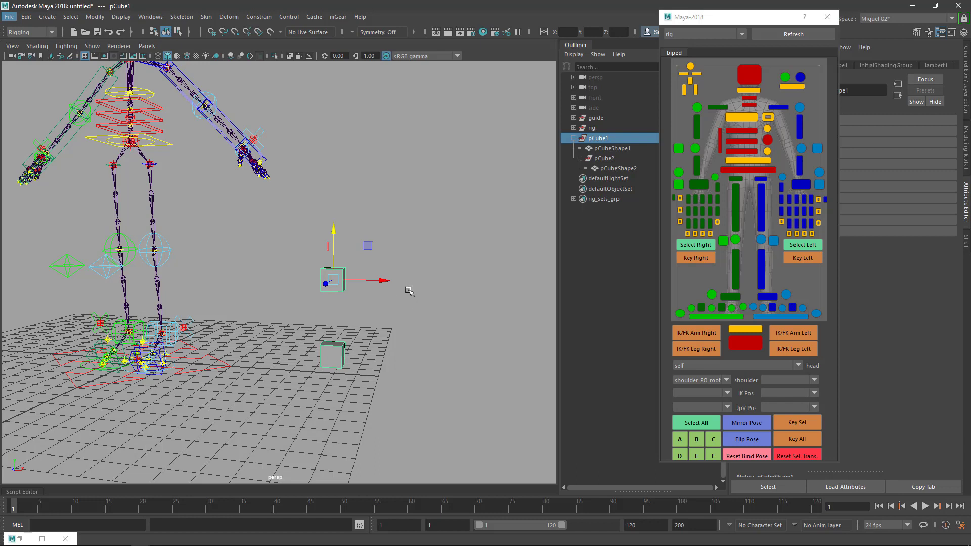
pyautogui.press('alt')
pyautogui.press('Down')
pyautogui.press('Up')
pyautogui.press('Down')
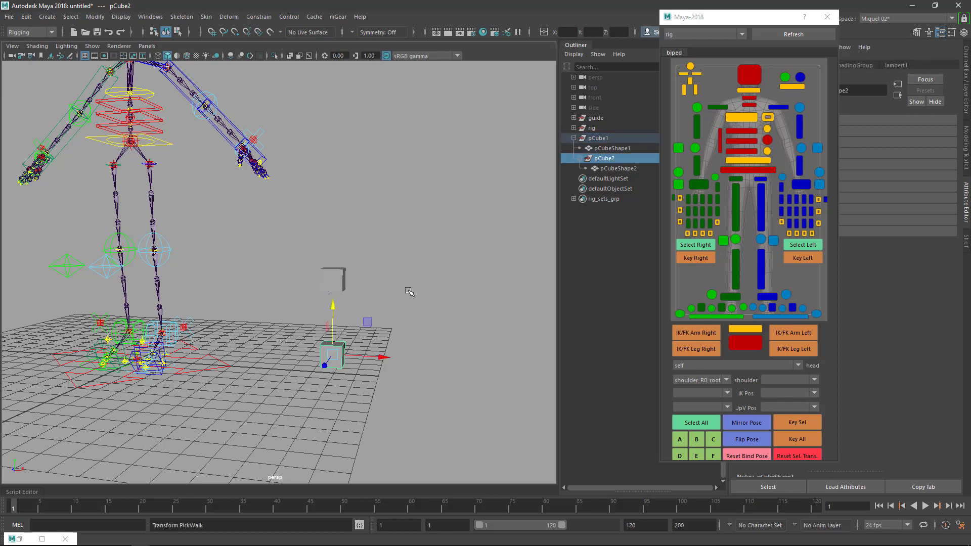
pyautogui.press('Up')
pyautogui.press('Down')
pyautogui.press('Up')
pyautogui.press('Down')
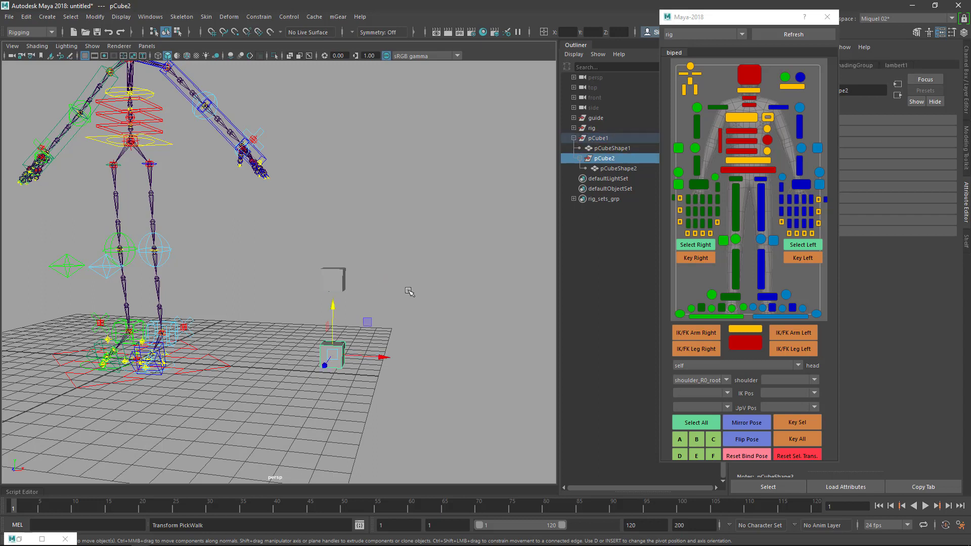
pyautogui.press('Up')
pyautogui.press('Down')
pyautogui.press('Up')
pyautogui.press('Down')
pyautogui.press('Up')
pyautogui.press('Down')
pyautogui.press('Up')
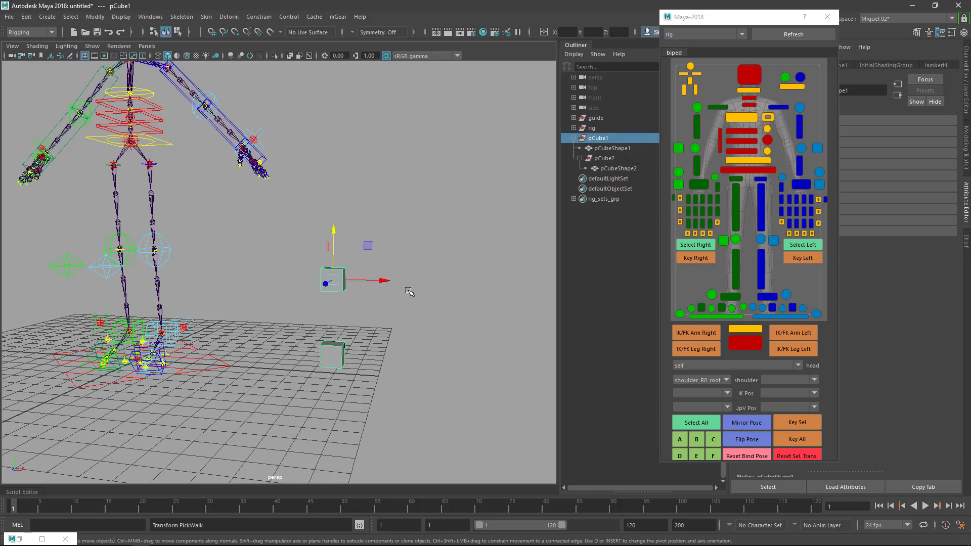
pyautogui.press('Down')
pyautogui.press('Up')
pyautogui.press('Down')
pyautogui.press('Up')
pyautogui.press('Down')
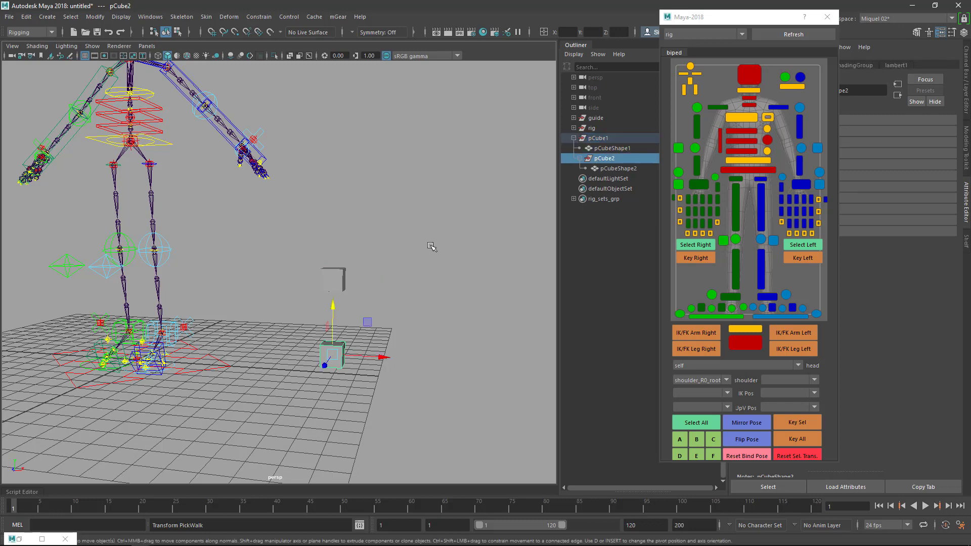
pyautogui.press('Up')
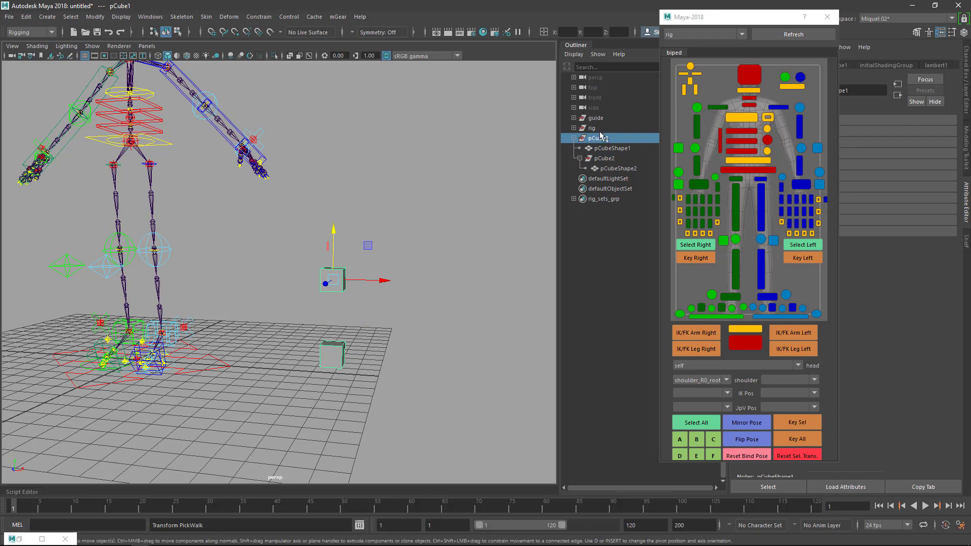
# Step: Restore the Hotkey Editor, widen its Application Command column until the mGear walk command names show in full, and minimise it again
pyautogui.doubleClick(18, 540)
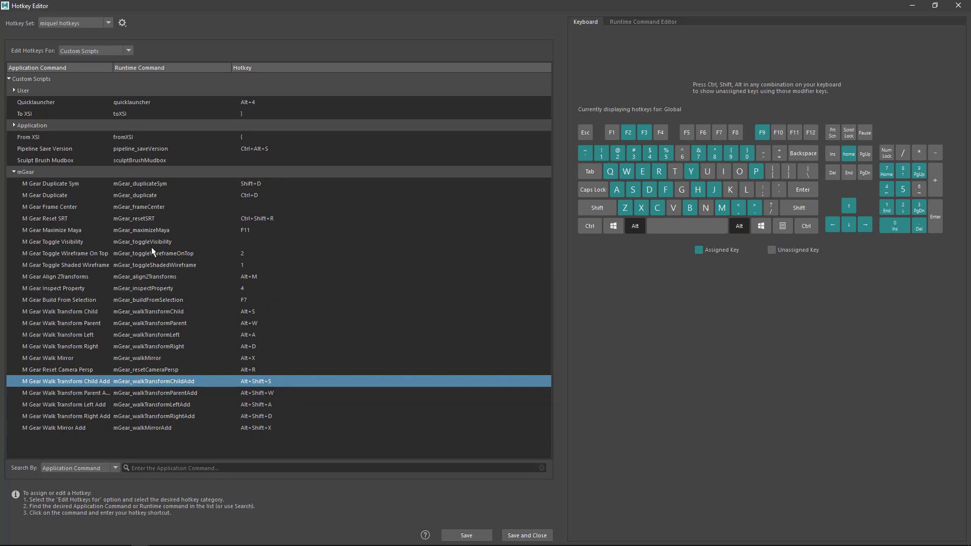
pyautogui.moveTo(112, 68); pyautogui.dragTo(173, 68)
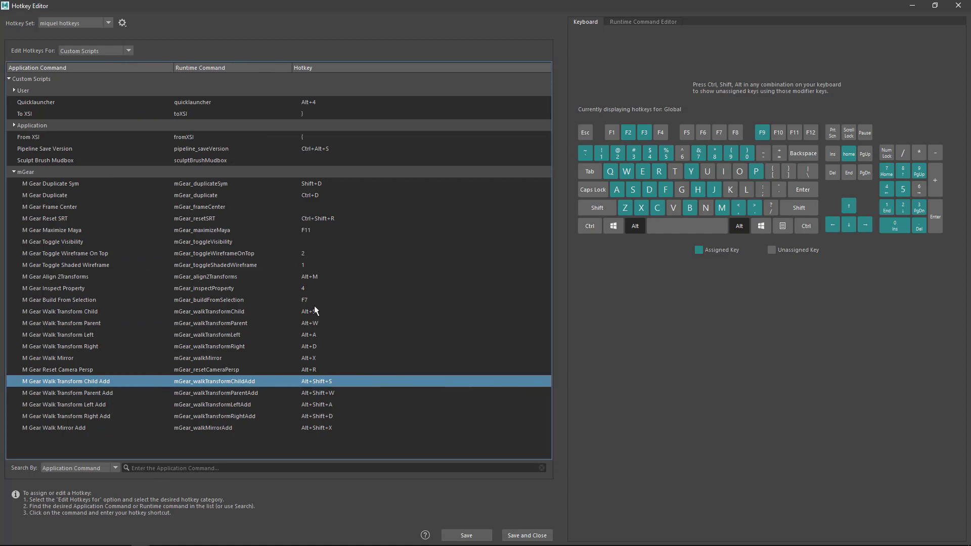
pyautogui.click(912, 6)
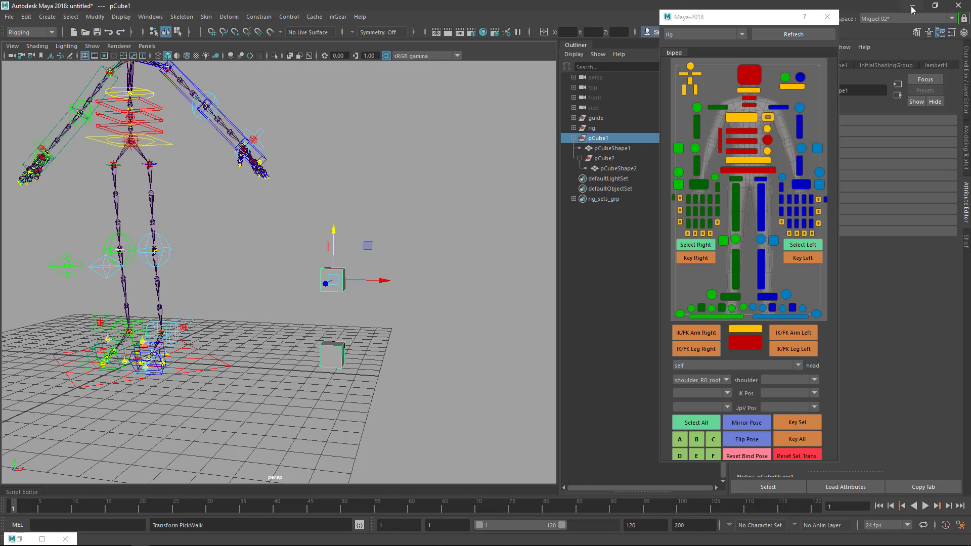
# Step: Select the lower cube, pick-walk up to its parent pCube1, and add pCube2 to the selection
pyautogui.click(356, 321)
pyautogui.click(339, 361)
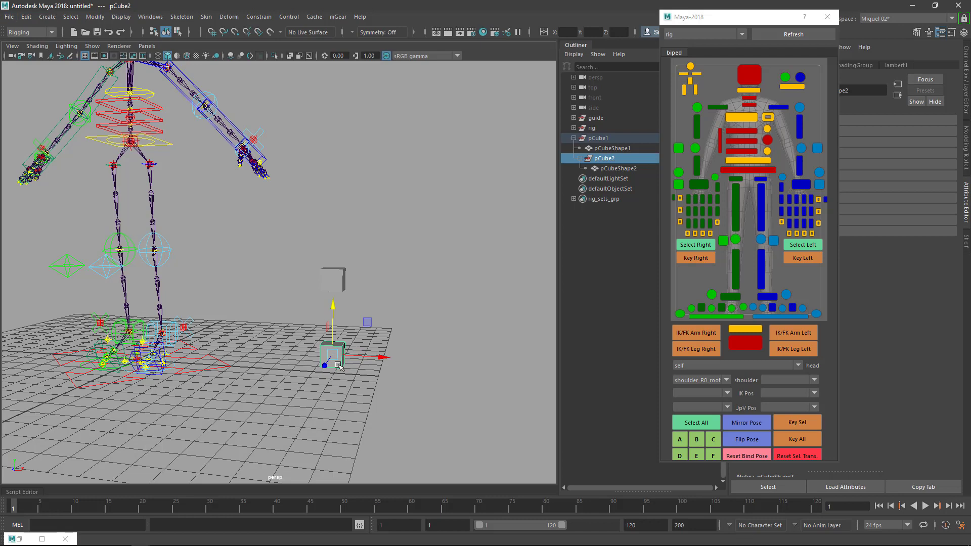
pyautogui.press('Up')
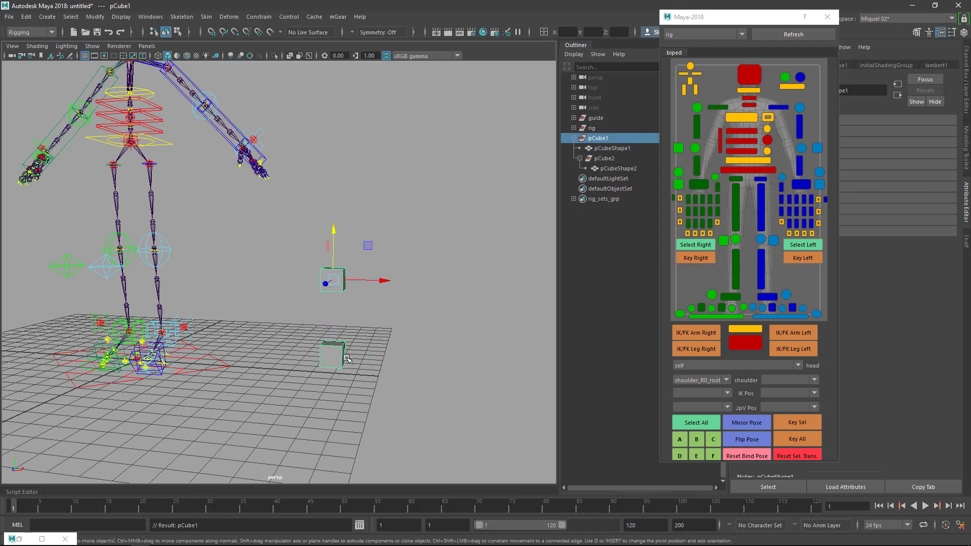
pyautogui.keyDown('ctrl'); pyautogui.click(608, 160); pyautogui.keyUp('ctrl')
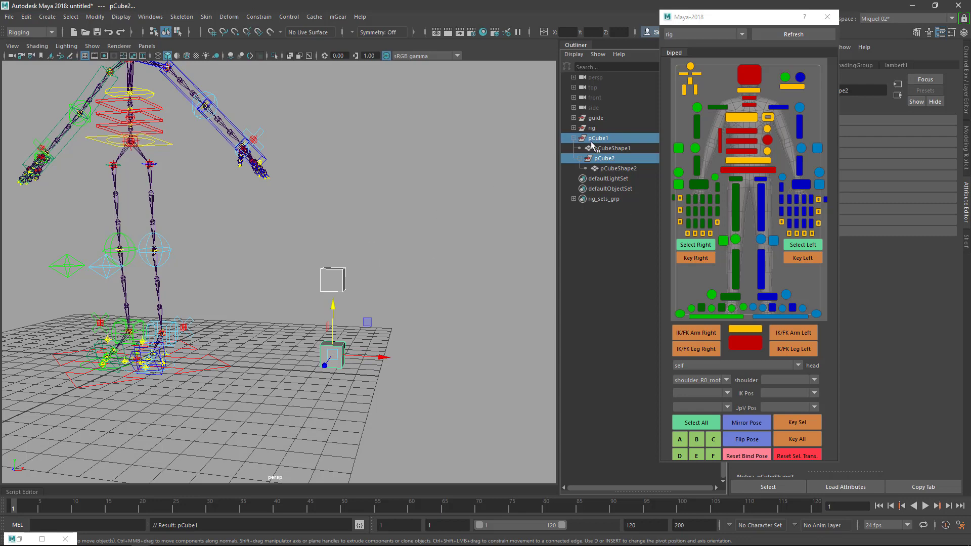
# Step: Bring the Hotkey Editor back up and review the hotkeys assigned to the mGear walk commands
pyautogui.hotkey('alt', 'Tab')
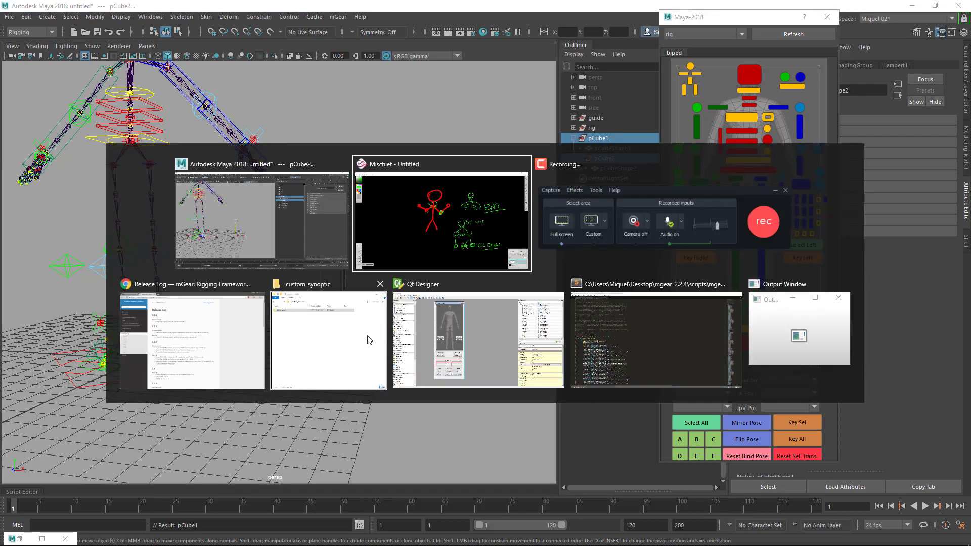
pyautogui.click(288, 252)
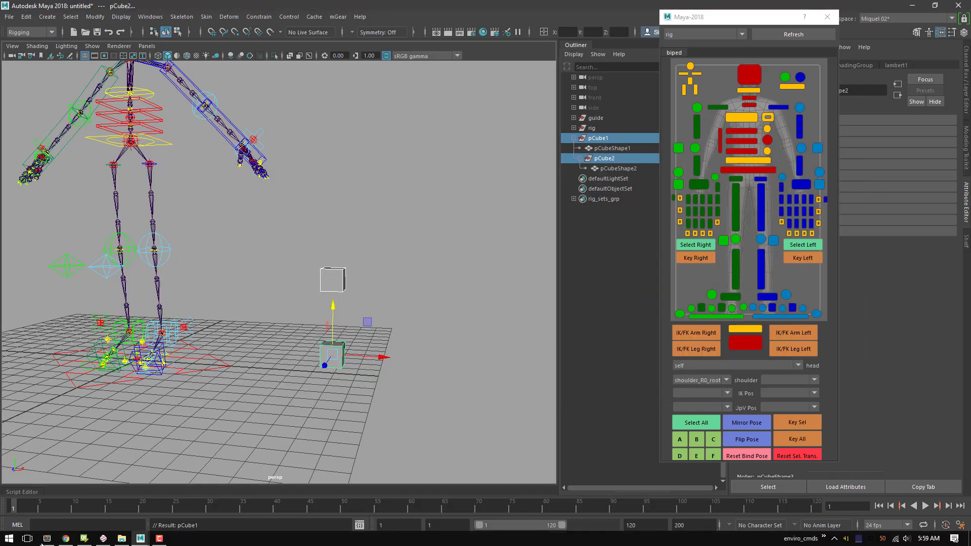
pyautogui.click(42, 539)
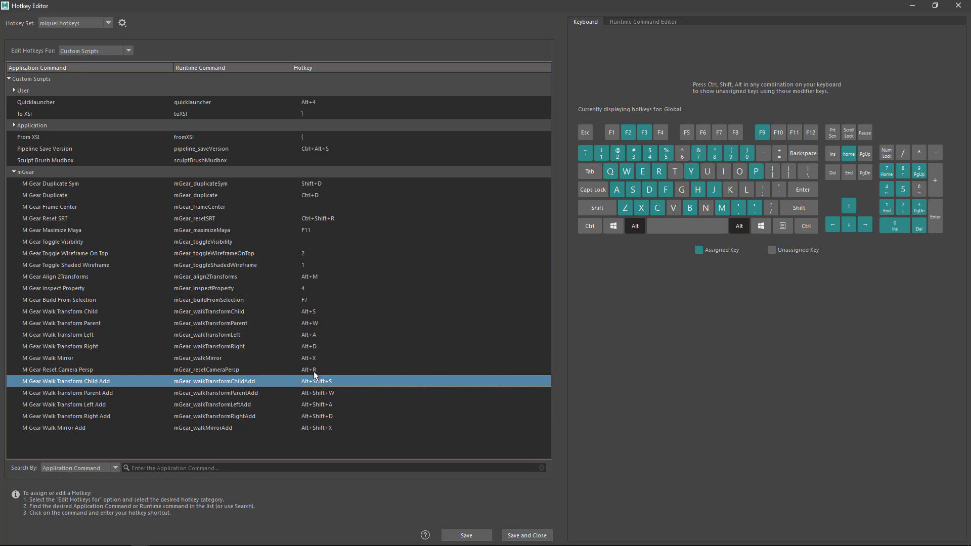
# Step: Switch to Mischief and, on blank canvas, sketch four red keyboard key boxes, one above a row of three
pyautogui.hotkey('alt', 'Tab')
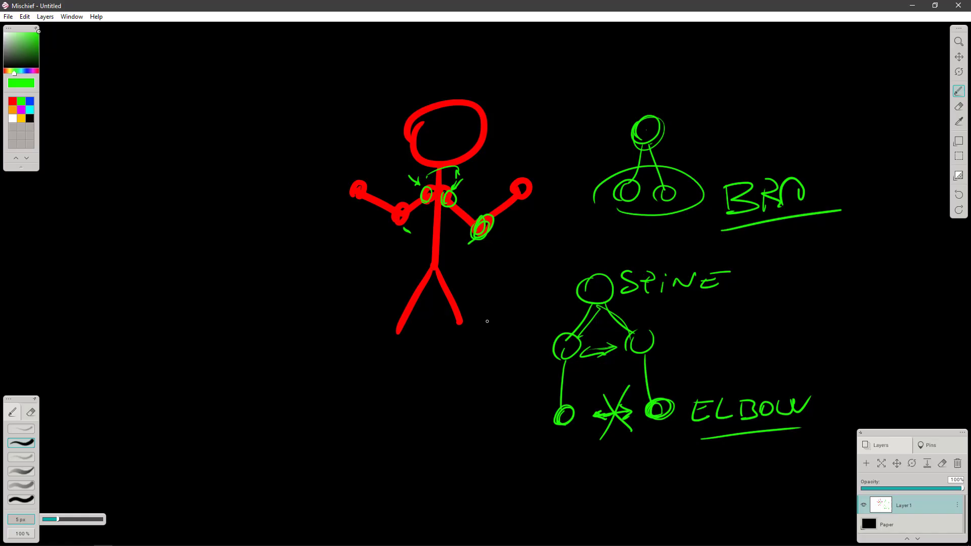
pyautogui.press('space')
pyautogui.moveTo(779, 259); pyautogui.dragTo(30, 255)
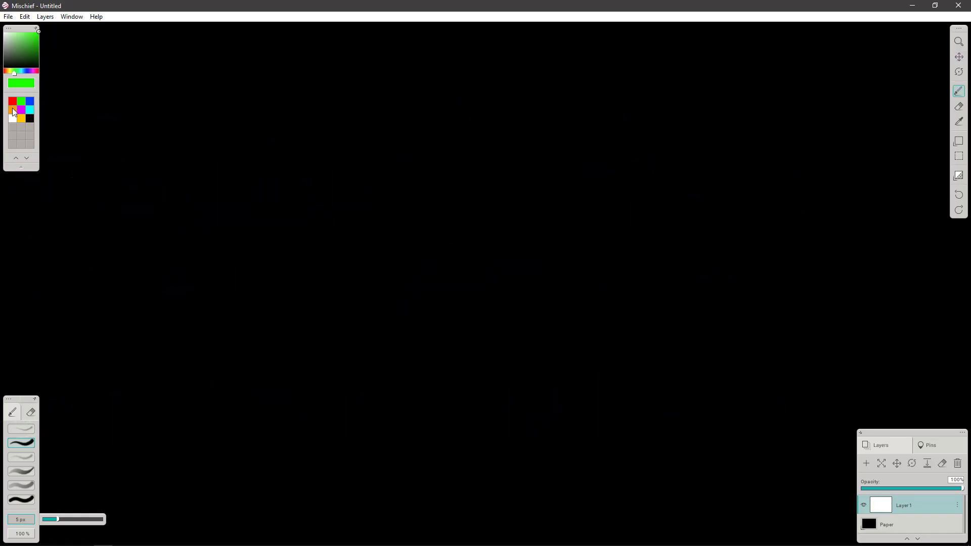
pyautogui.click(13, 101)
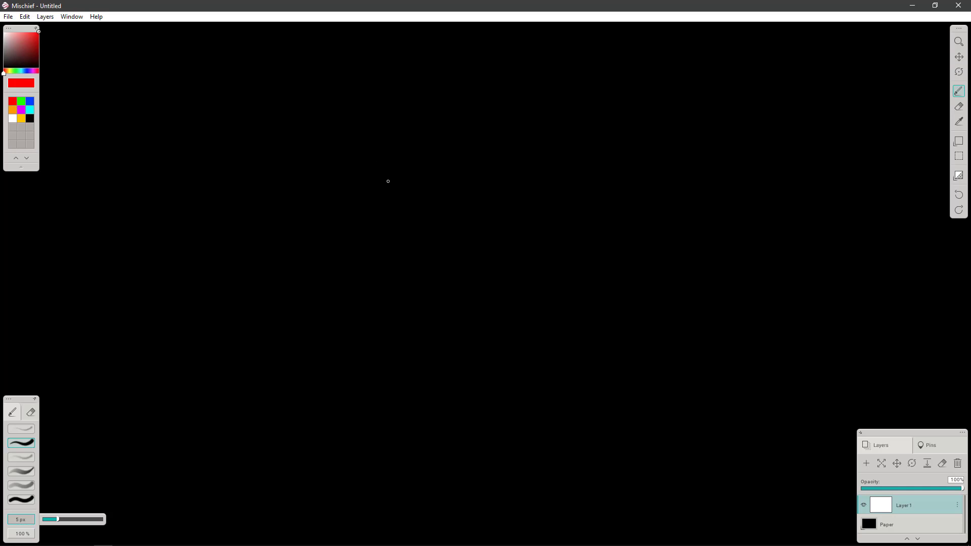
pyautogui.moveTo(388, 142)
pyautogui.mouseDown()
pyautogui.moveTo(387, 168)
pyautogui.moveTo(458, 141)
pyautogui.moveTo(440, 179)
pyautogui.moveTo(397, 224)
pyautogui.mouseUp()
pyautogui.moveTo(399, 190)
pyautogui.mouseDown()
pyautogui.moveTo(456, 195)
pyautogui.moveTo(444, 234)
pyautogui.mouseUp()
pyautogui.moveTo(400, 223)
pyautogui.mouseDown()
pyautogui.moveTo(438, 225)
pyautogui.moveTo(471, 199)
pyautogui.moveTo(535, 200)
pyautogui.mouseUp()
pyautogui.moveTo(478, 232); pyautogui.dragTo(534, 230)
pyautogui.moveTo(322, 191)
pyautogui.mouseDown()
pyautogui.moveTo(348, 192)
pyautogui.moveTo(369, 235)
pyautogui.moveTo(320, 223)
pyautogui.mouseUp()
# Step: Letter the upper key box W and the row of boxes beneath it A, S and D in red
pyautogui.moveTo(405, 154); pyautogui.dragTo(421, 149)
pyautogui.moveTo(424, 202); pyautogui.dragTo(410, 217)
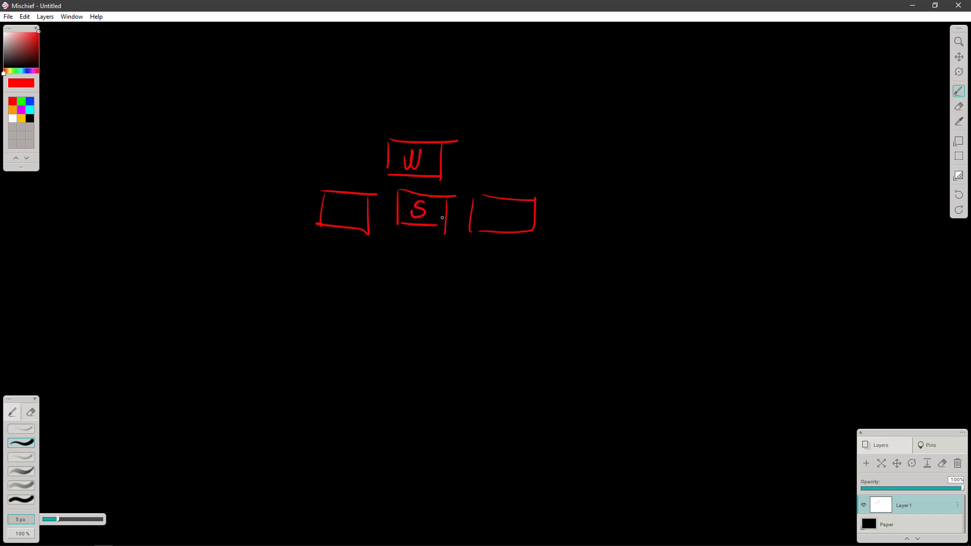
pyautogui.moveTo(502, 211); pyautogui.dragTo(497, 226)
pyautogui.moveTo(340, 221)
pyautogui.mouseDown()
pyautogui.moveTo(354, 221)
pyautogui.moveTo(342, 219)
pyautogui.mouseUp()
# Step: Sketch a red computer mouse with two buttons, a wheel and a curved cable to the right of the keys
pyautogui.moveTo(692, 162)
pyautogui.mouseDown()
pyautogui.moveTo(691, 217)
pyautogui.moveTo(745, 176)
pyautogui.moveTo(738, 159)
pyautogui.mouseUp()
pyautogui.moveTo(693, 183)
pyautogui.mouseDown()
pyautogui.moveTo(742, 183)
pyautogui.moveTo(713, 186)
pyautogui.mouseUp()
pyautogui.moveTo(727, 160)
pyautogui.mouseDown()
pyautogui.moveTo(727, 180)
pyautogui.moveTo(677, 70)
pyautogui.mouseUp()
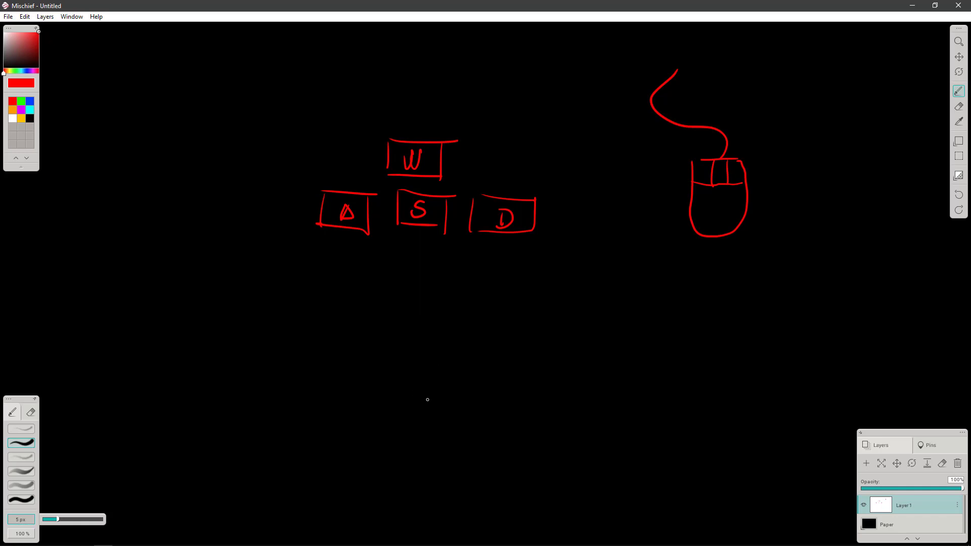
# Step: Draw a wider red key box below the WASD keys and label it ALT
pyautogui.moveTo(430, 347)
pyautogui.mouseDown()
pyautogui.moveTo(432, 394)
pyautogui.moveTo(531, 344)
pyautogui.moveTo(535, 397)
pyautogui.mouseUp()
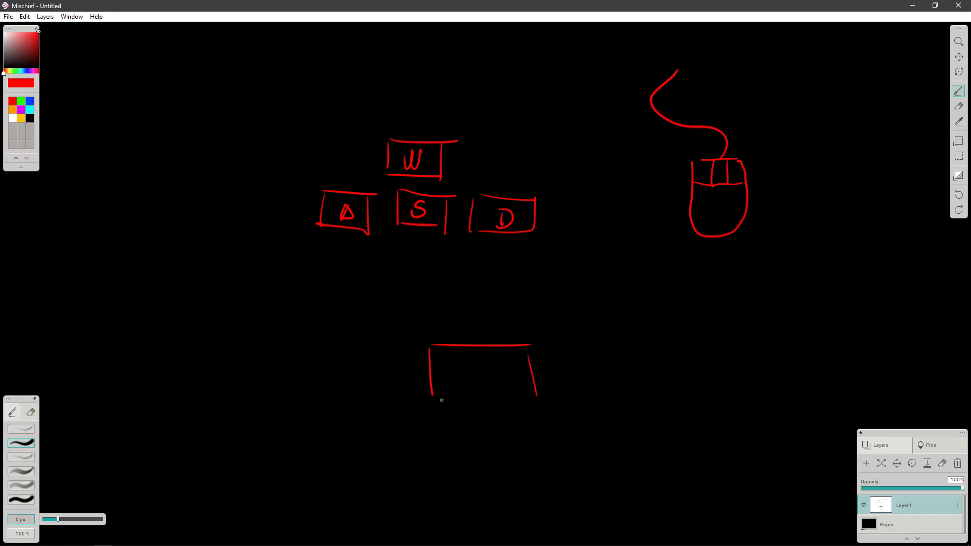
pyautogui.moveTo(441, 400); pyautogui.dragTo(537, 399)
pyautogui.moveTo(464, 370)
pyautogui.mouseDown()
pyautogui.moveTo(460, 389)
pyautogui.moveTo(472, 388)
pyautogui.mouseUp()
pyautogui.moveTo(494, 368)
pyautogui.mouseDown()
pyautogui.moveTo(493, 387)
pyautogui.moveTo(514, 366)
pyautogui.mouseUp()
pyautogui.moveTo(504, 367); pyautogui.dragTo(501, 392)
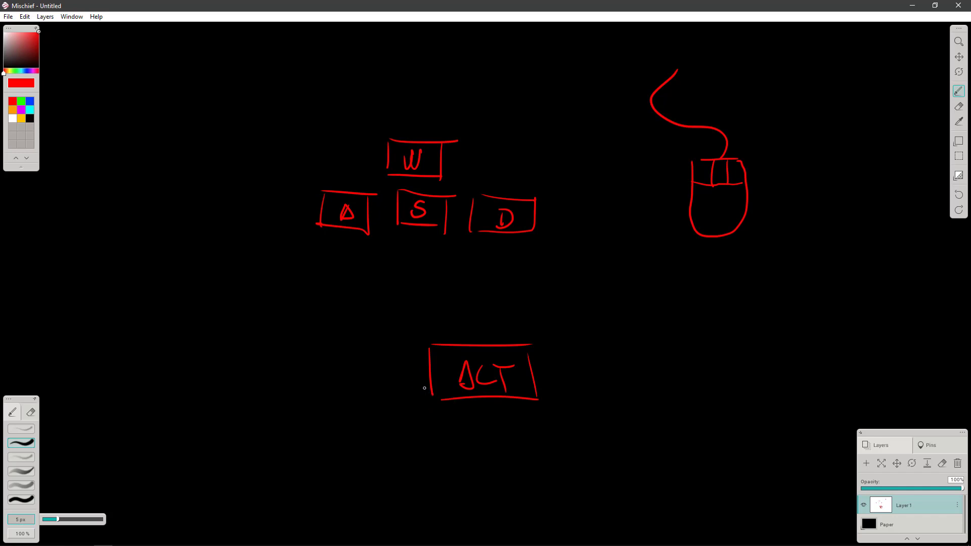
# Step: On a new layer, outline in green a hand resting on the A, S, D and ALT keys, redrawing the little finger, and add a large arc around it
pyautogui.click(22, 101)
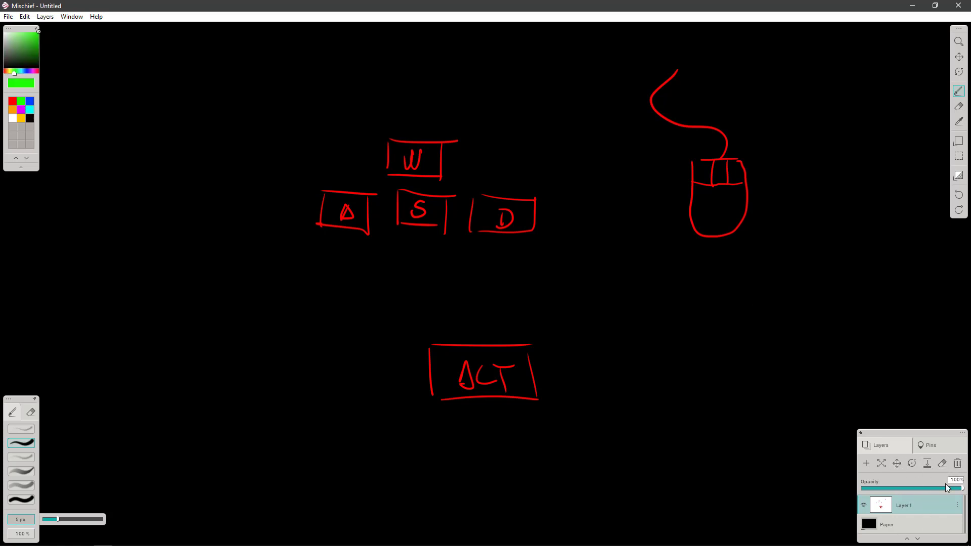
pyautogui.click(865, 464)
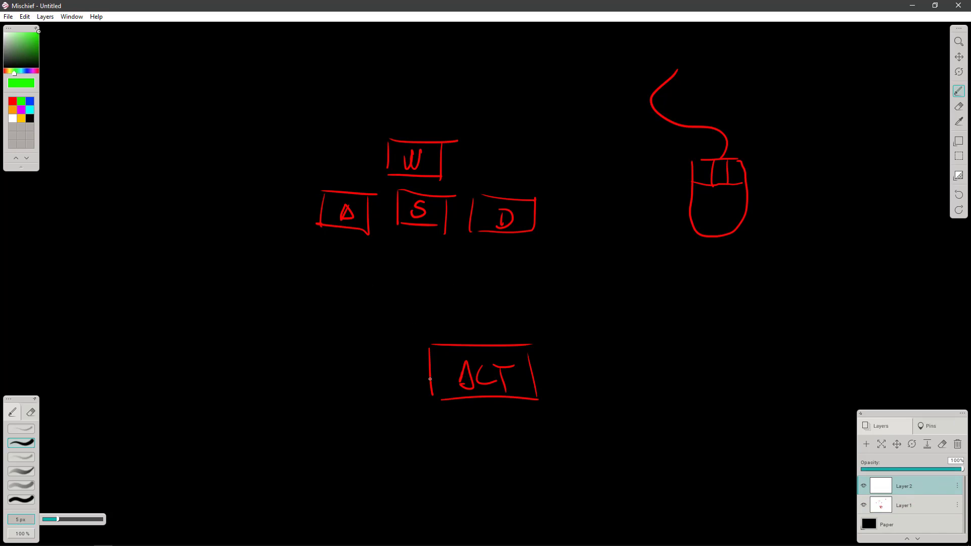
pyautogui.moveTo(430, 379)
pyautogui.mouseDown()
pyautogui.moveTo(506, 398)
pyautogui.moveTo(432, 489)
pyautogui.moveTo(399, 404)
pyautogui.moveTo(385, 410)
pyautogui.moveTo(393, 353)
pyautogui.moveTo(478, 260)
pyautogui.moveTo(485, 221)
pyautogui.moveTo(427, 277)
pyautogui.moveTo(397, 284)
pyautogui.moveTo(453, 200)
pyautogui.moveTo(347, 270)
pyautogui.moveTo(364, 218)
pyautogui.moveTo(307, 244)
pyautogui.moveTo(274, 208)
pyautogui.moveTo(288, 307)
pyautogui.mouseUp()
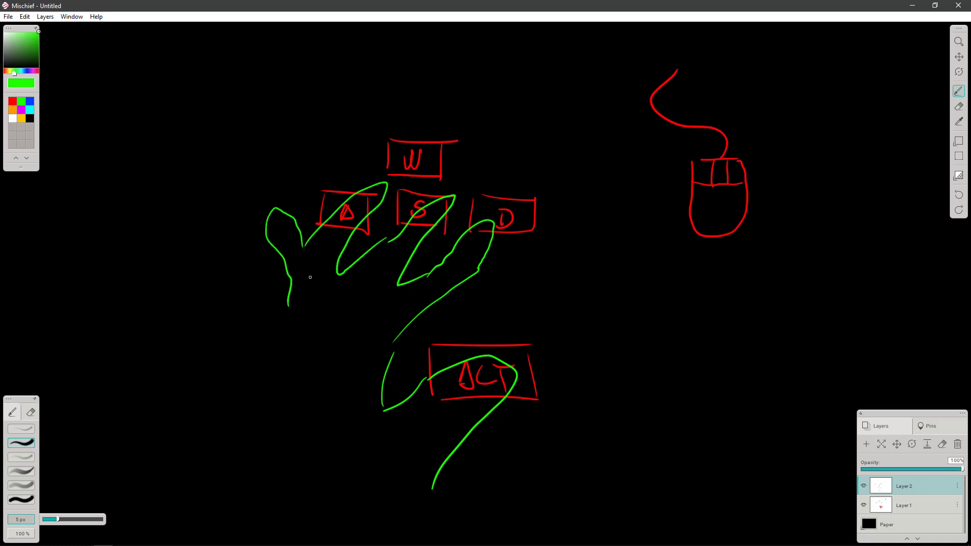
pyautogui.hotkey('ctrl', 'z')
pyautogui.moveTo(304, 247)
pyautogui.mouseDown()
pyautogui.moveTo(250, 242)
pyautogui.moveTo(284, 479)
pyautogui.mouseUp()
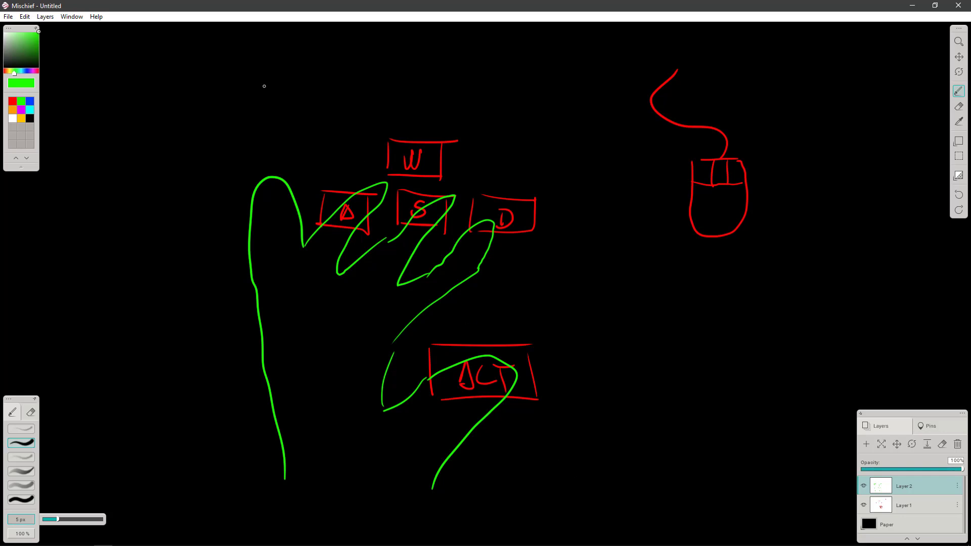
pyautogui.moveTo(219, 72)
pyautogui.mouseDown()
pyautogui.moveTo(481, 56)
pyautogui.moveTo(751, 329)
pyautogui.moveTo(720, 532)
pyautogui.mouseUp()
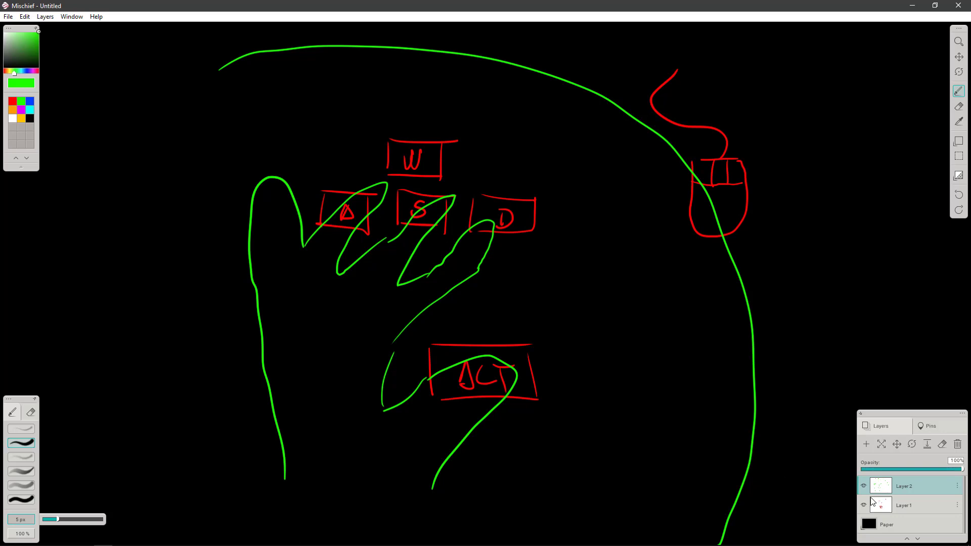
# Step: On Layer 1, draw a red key box below the S key and label it X
pyautogui.click(912, 501)
pyautogui.click(12, 101)
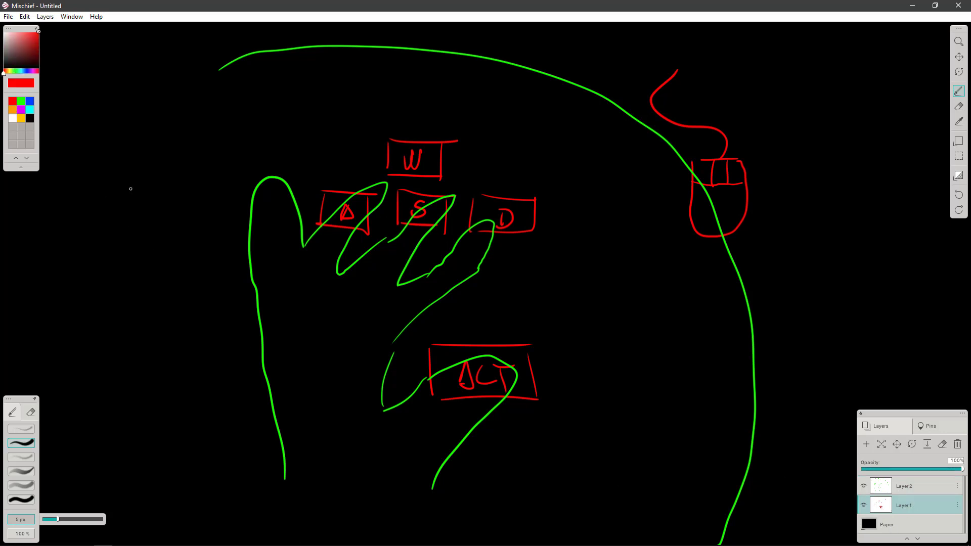
pyautogui.moveTo(393, 282); pyautogui.dragTo(394, 292)
pyautogui.moveTo(392, 248)
pyautogui.mouseDown()
pyautogui.moveTo(447, 251)
pyautogui.moveTo(447, 293)
pyautogui.mouseUp()
pyautogui.moveTo(389, 291); pyautogui.dragTo(445, 295)
pyautogui.moveTo(410, 264)
pyautogui.mouseDown()
pyautogui.moveTo(428, 280)
pyautogui.moveTo(413, 279)
pyautogui.mouseUp()
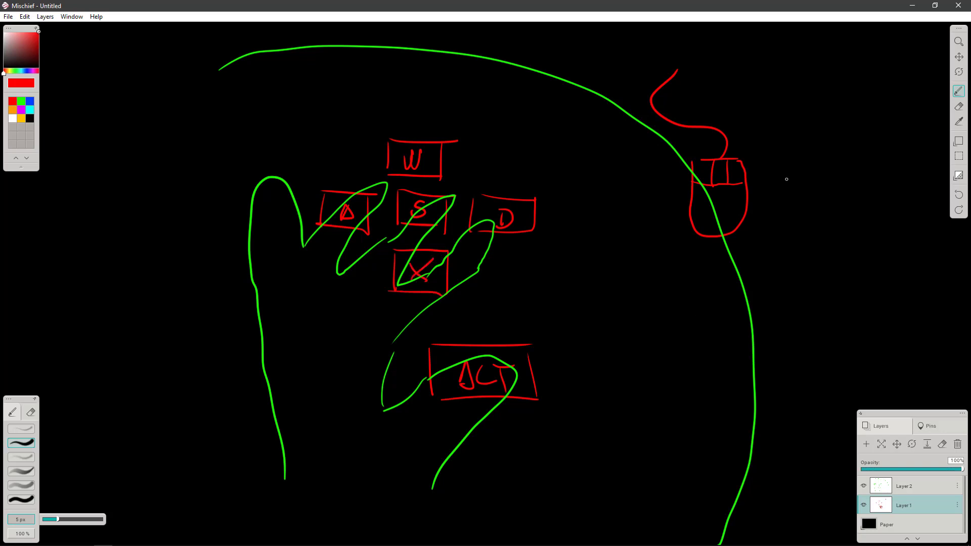
# Step: Draw a large red X to the right of the mouse with facing > and < arrowheads beneath it
pyautogui.moveTo(790, 102); pyautogui.dragTo(829, 137)
pyautogui.moveTo(832, 102)
pyautogui.mouseDown()
pyautogui.moveTo(776, 148)
pyautogui.moveTo(783, 215)
pyautogui.mouseUp()
pyautogui.moveTo(873, 169); pyautogui.dragTo(868, 209)
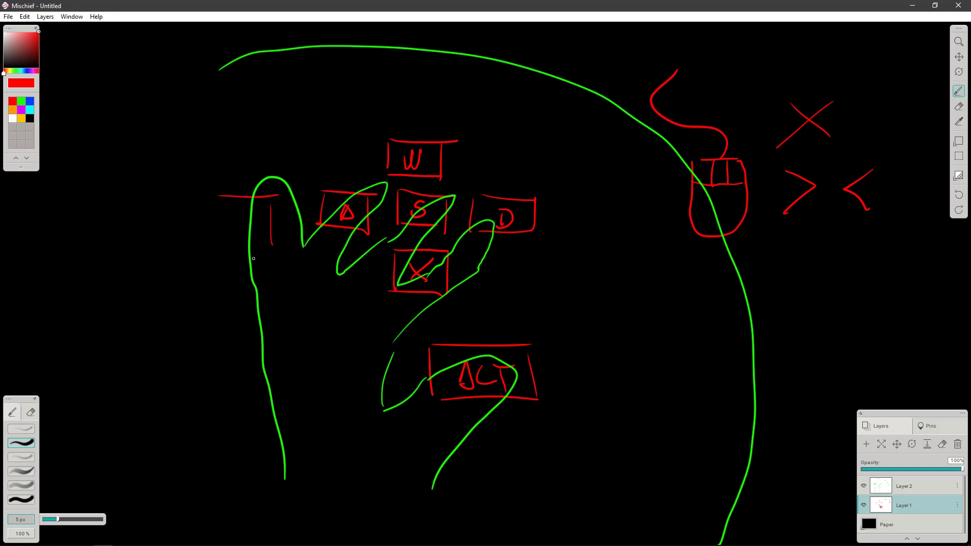
# Step: Undo the misplaced box strokes, draw a red key box labelled SHT lower to the left of the A key, and hide Layer 2
pyautogui.hotkey('ctrl', 'z')
pyautogui.moveTo(217, 233)
pyautogui.mouseDown()
pyautogui.moveTo(274, 236)
pyautogui.moveTo(276, 284)
pyautogui.mouseUp()
pyautogui.moveTo(212, 234); pyautogui.dragTo(207, 282)
pyautogui.moveTo(206, 281); pyautogui.dragTo(279, 282)
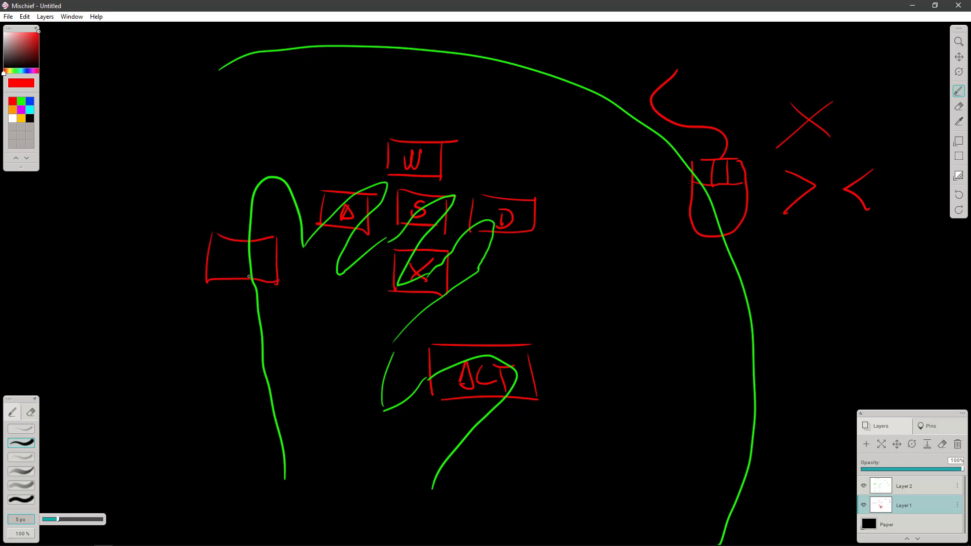
pyautogui.moveTo(226, 251); pyautogui.dragTo(216, 271)
pyautogui.click(864, 486)
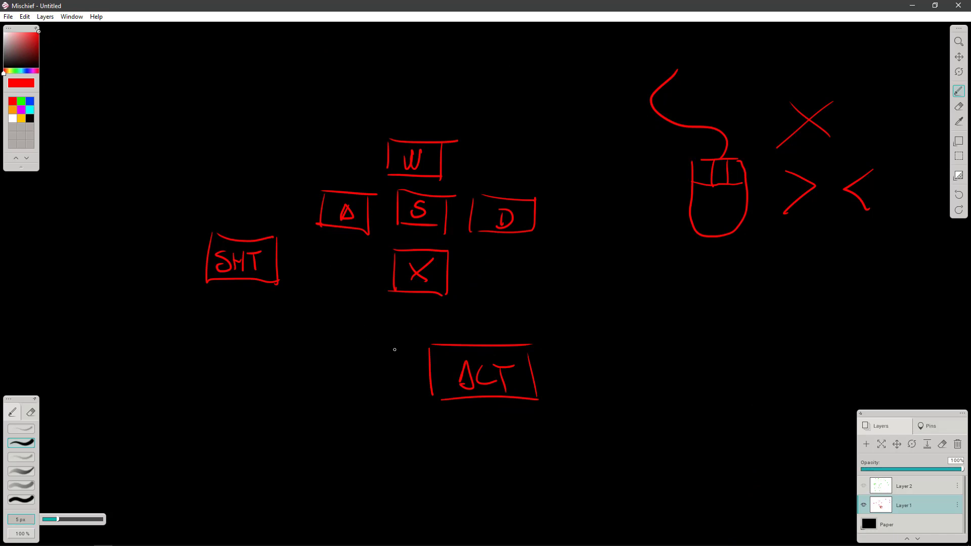
# Step: Switch to the Hotkey Editor and check the list of mGear walk commands
pyautogui.hotkey('alt', 'Tab')
pyautogui.click(492, 287)
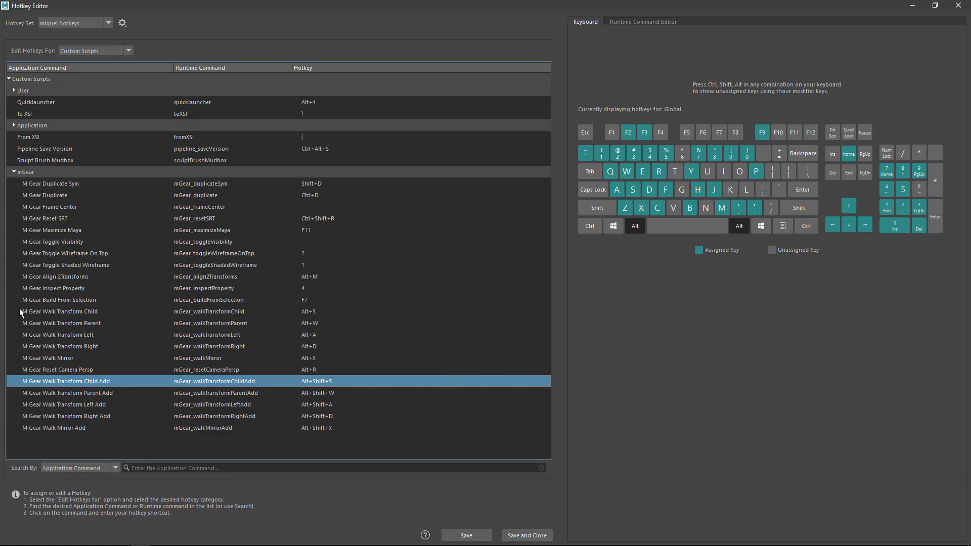
# Step: Switch to Mischief and clear the keyboard and mouse sketches from Layer 1
pyautogui.hotkey('alt', 'Tab')
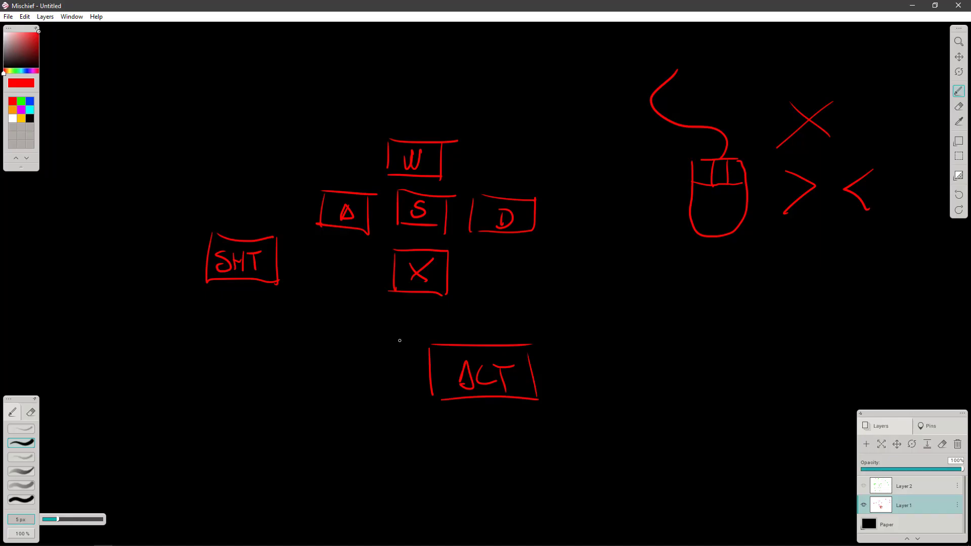
pyautogui.moveTo(751, 309)
pyautogui.mouseDown(button='middle')
pyautogui.moveTo(509, 271)
pyautogui.moveTo(268, 276)
pyautogui.mouseUp(button='middle')
pyautogui.moveTo(652, 277); pyautogui.dragTo(320, 287, button='middle')
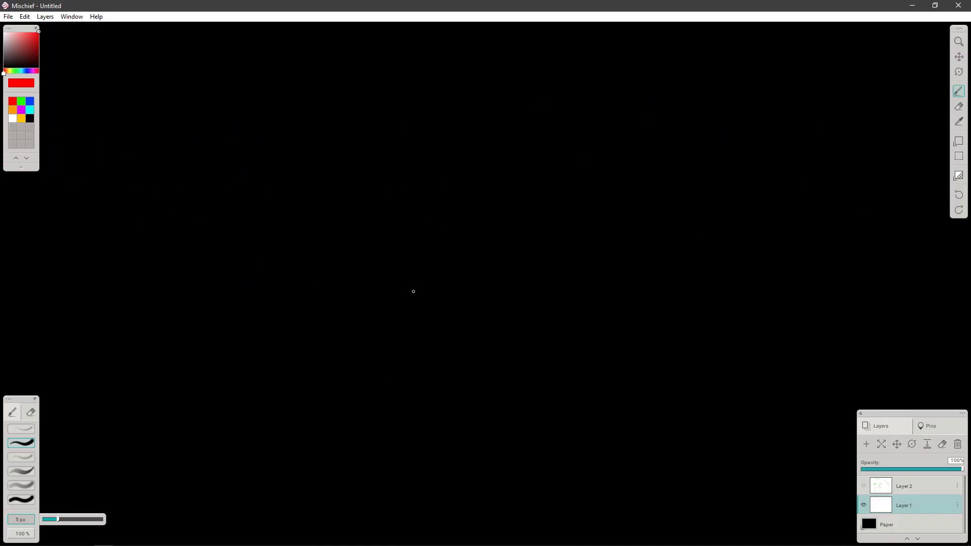
# Step: Outline the Alt walk hotkeys and the Alt+Shift walk hotkeys in red over the Hotkey Editor list, and return to the editor
pyautogui.hotkey('alt', 'Tab')
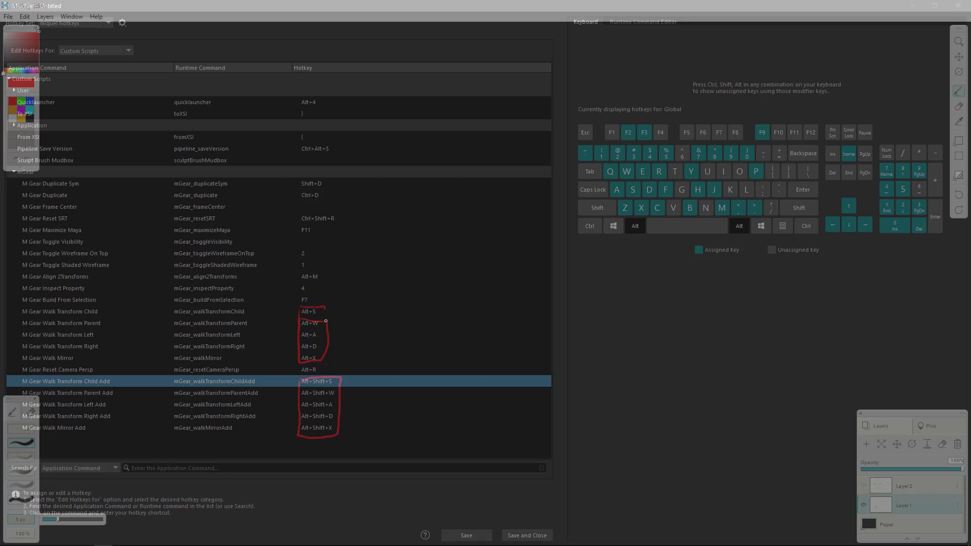
pyautogui.press('e')
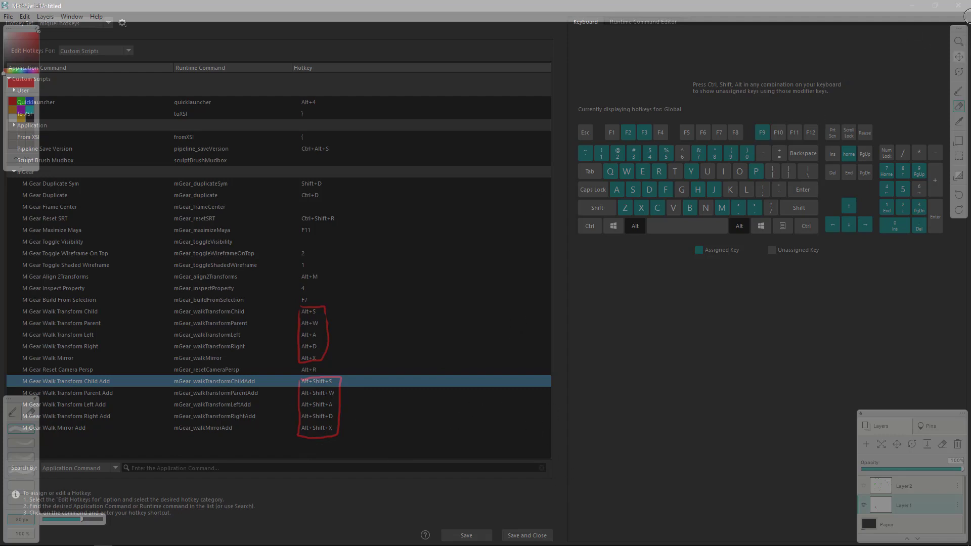
pyautogui.hotkey('alt', 'Tab')
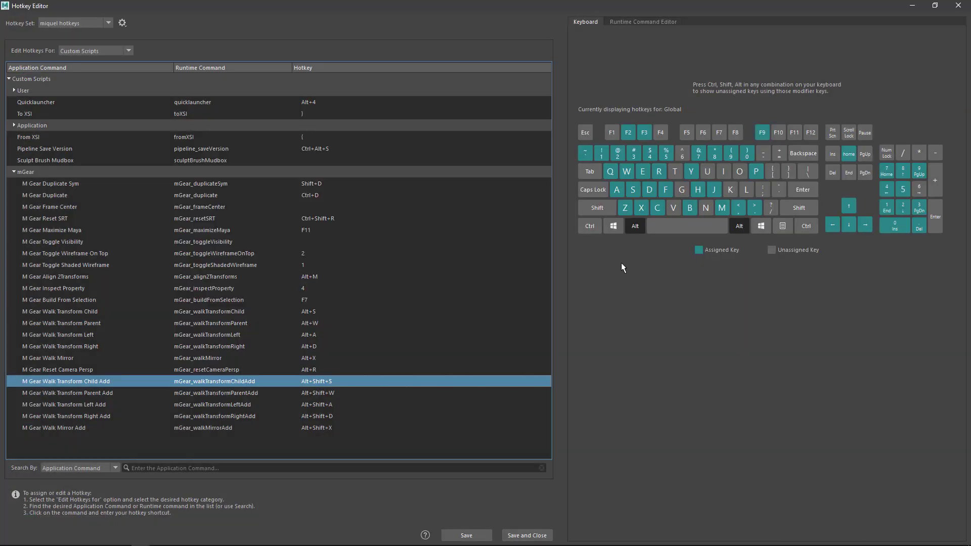
# Step: Minimize the Hotkey Editor and delete both cubes, pCube1 and pCube2, from the scene
pyautogui.click(913, 7)
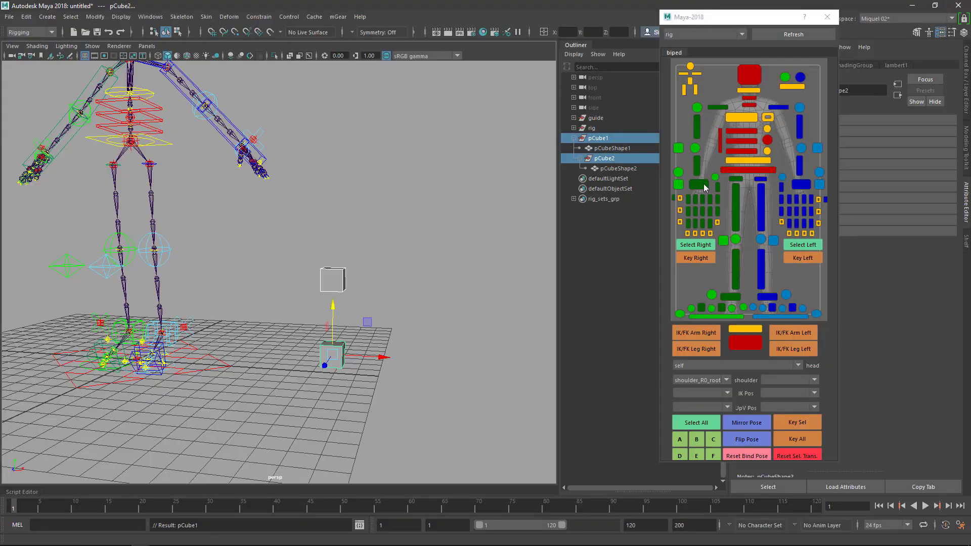
pyautogui.keyDown('alt'); pyautogui.moveTo(365, 367); pyautogui.dragTo(386, 400); pyautogui.keyUp('alt')
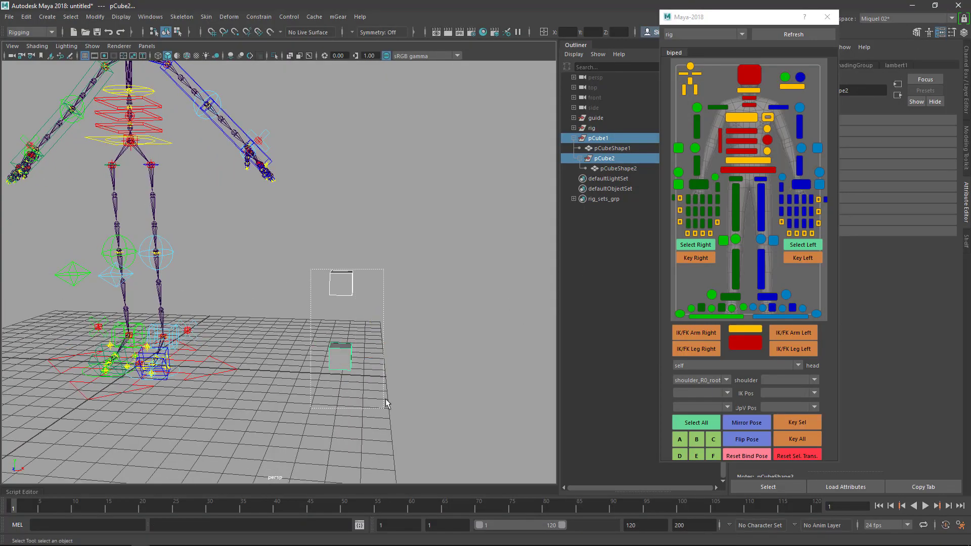
pyautogui.press('Delete')
# Step: Select the left forearm control arm_L0_fk1_ctl, pick-walk up to arm_L0_fk0_ctl, and walk down to arm_L0_fk2_ctl
pyautogui.keyDown('alt'); pyautogui.moveTo(307, 187); pyautogui.dragTo(351, 218); pyautogui.keyUp('alt')
pyautogui.click(348, 212)
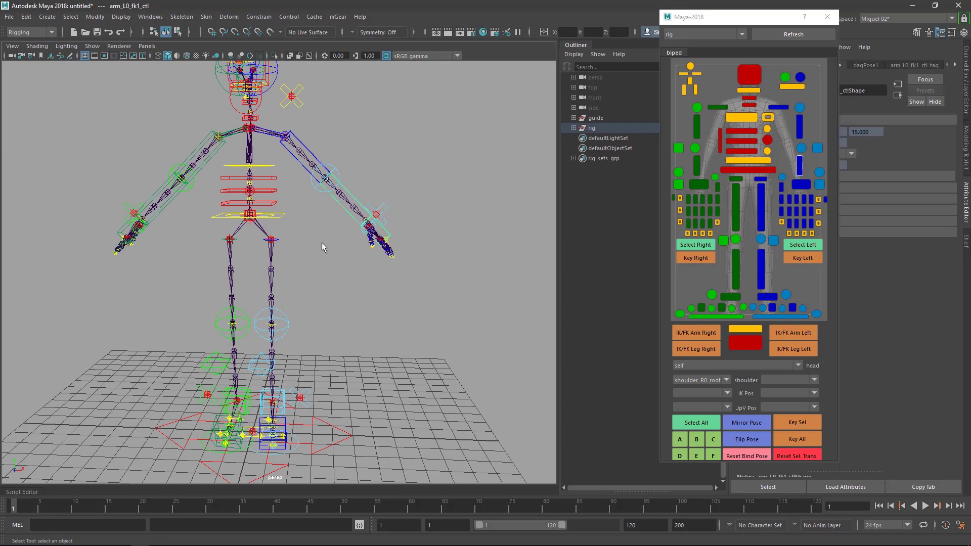
pyautogui.press('Up')
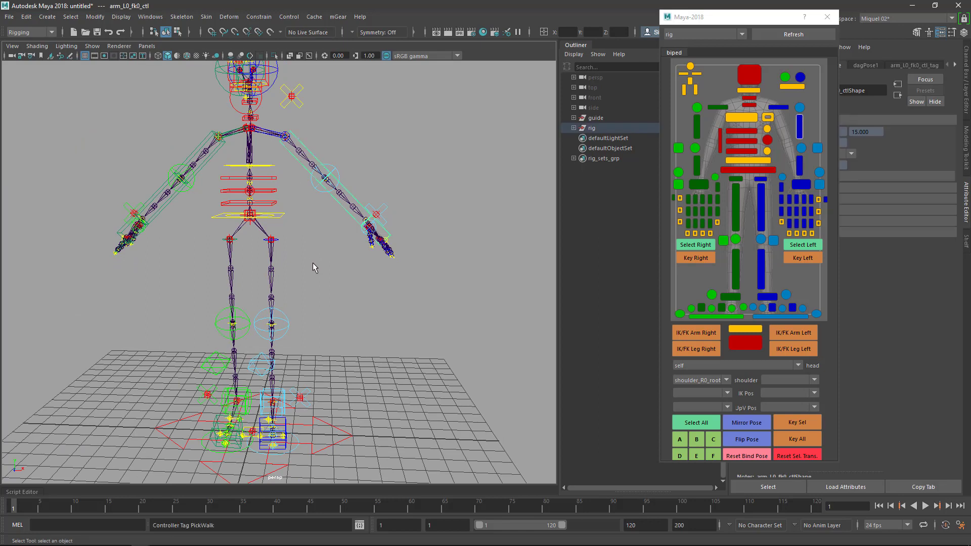
pyautogui.press('Down')
pyautogui.press('Down')
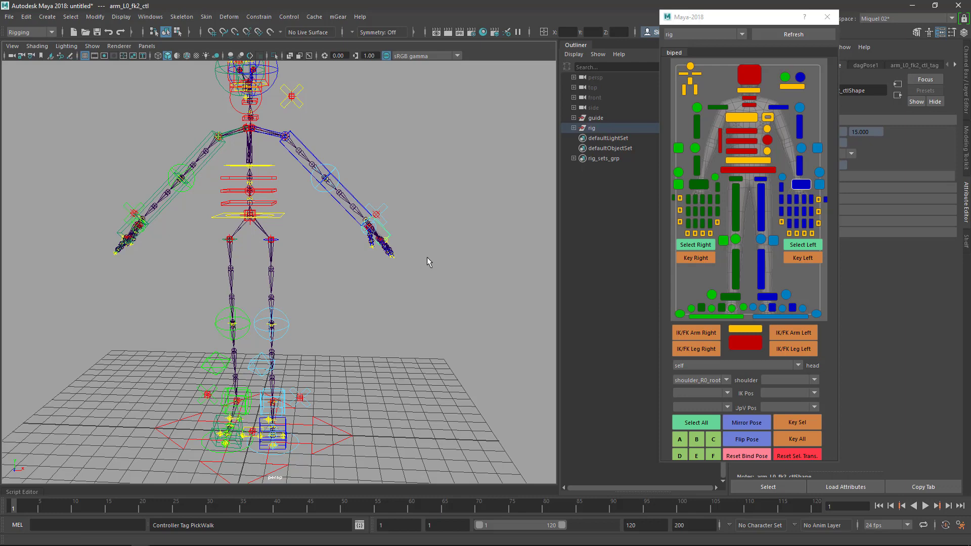
# Step: Pick-walk down from the left wrist control arm_L0_fk2_ctl to the hand control meta_L0_ctl
pyautogui.keyDown('alt'); pyautogui.moveTo(426, 257); pyautogui.dragTo(297, 256); pyautogui.keyUp('alt')
pyautogui.keyDown('alt'); pyautogui.moveTo(297, 255); pyautogui.dragTo(361, 286, button='right'); pyautogui.keyUp('alt')
pyautogui.press('Down')
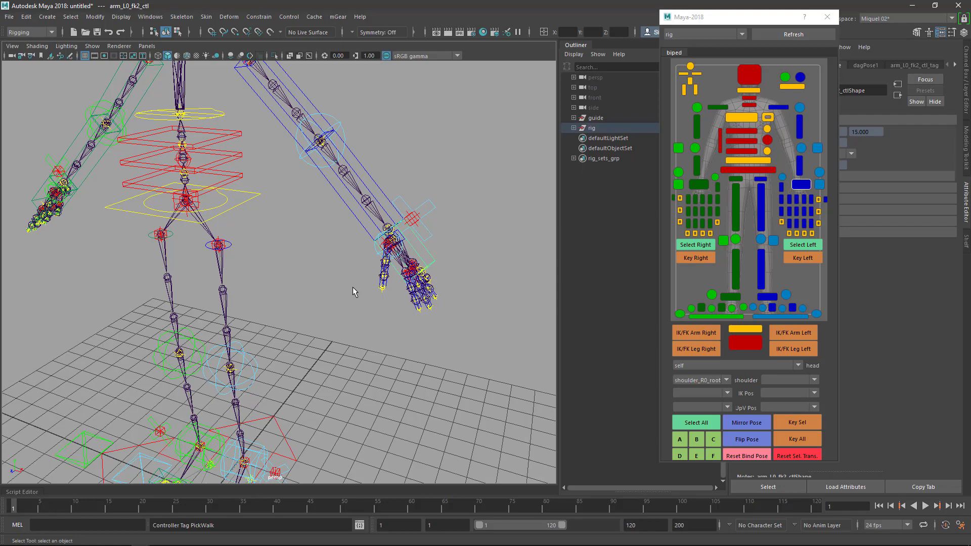
pyautogui.keyDown('alt'); pyautogui.moveTo(353, 286); pyautogui.dragTo(448, 299, button='right'); pyautogui.keyUp('alt')
pyautogui.keyDown('alt'); pyautogui.moveTo(449, 298); pyautogui.dragTo(328, 238, button='middle'); pyautogui.keyUp('alt')
pyautogui.keyDown('alt'); pyautogui.moveTo(329, 239); pyautogui.dragTo(373, 247); pyautogui.keyUp('alt')
pyautogui.keyDown('alt'); pyautogui.moveTo(374, 247); pyautogui.dragTo(364, 276, button='right'); pyautogui.keyUp('alt')
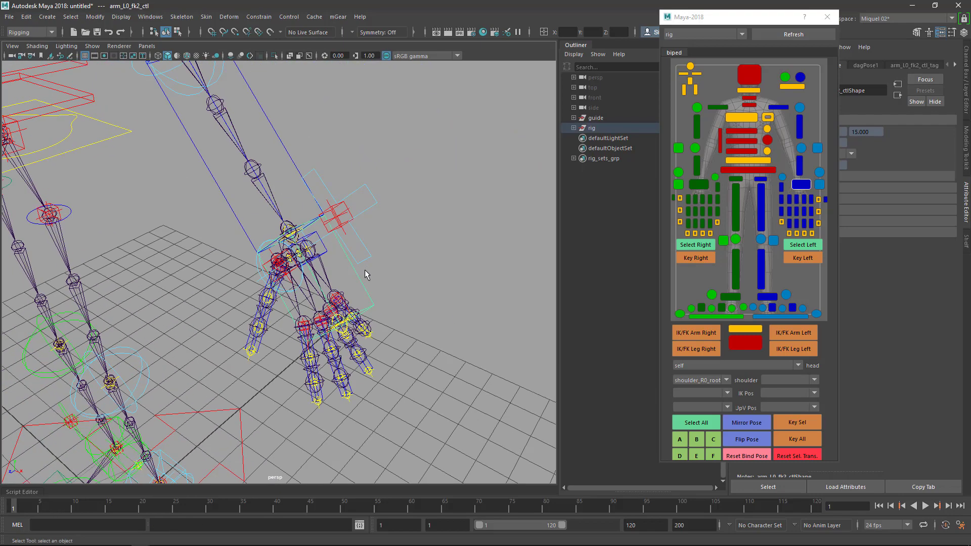
pyautogui.press('Up')
pyautogui.press('Down')
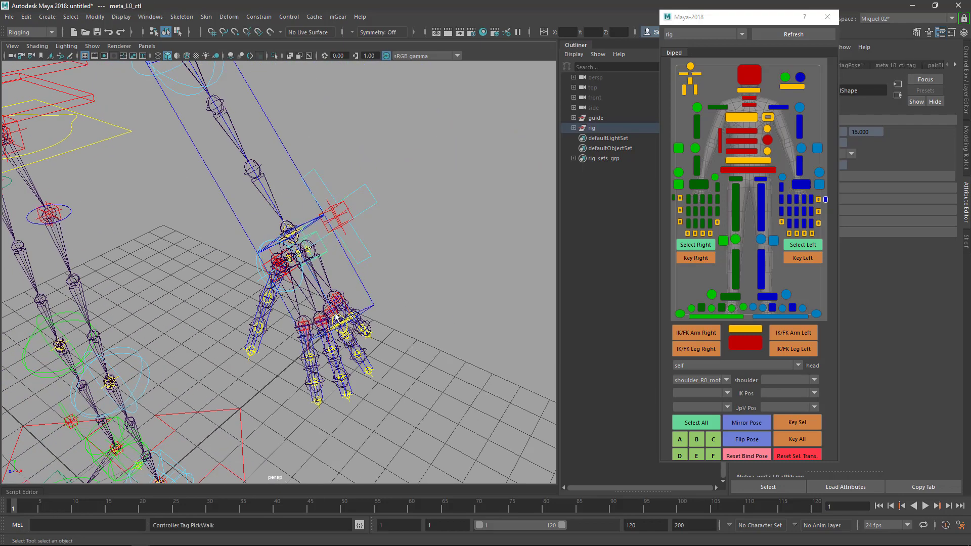
# Step: Pick-walk down into the left-hand controls and sideways among siblings through thumbRoll_L0_ctl to finger_L2_fk0_ctl
pyautogui.press('Down')
pyautogui.press('Left')
pyautogui.press('Right')
pyautogui.press('Right')
pyautogui.press('Right')
pyautogui.press('Right')
pyautogui.press('Right')
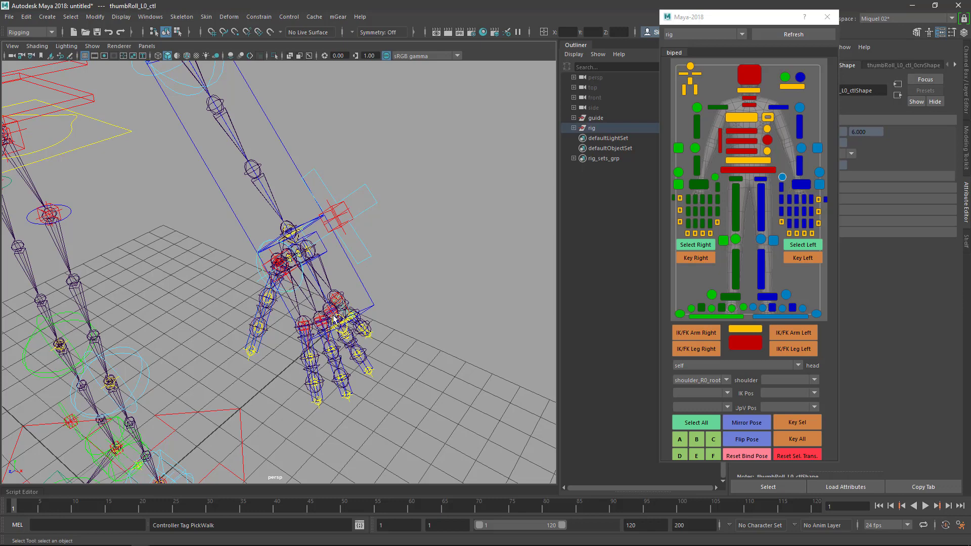
pyautogui.press('Left')
pyautogui.press('Left')
pyautogui.press('Left')
pyautogui.press('Left')
pyautogui.press('Left')
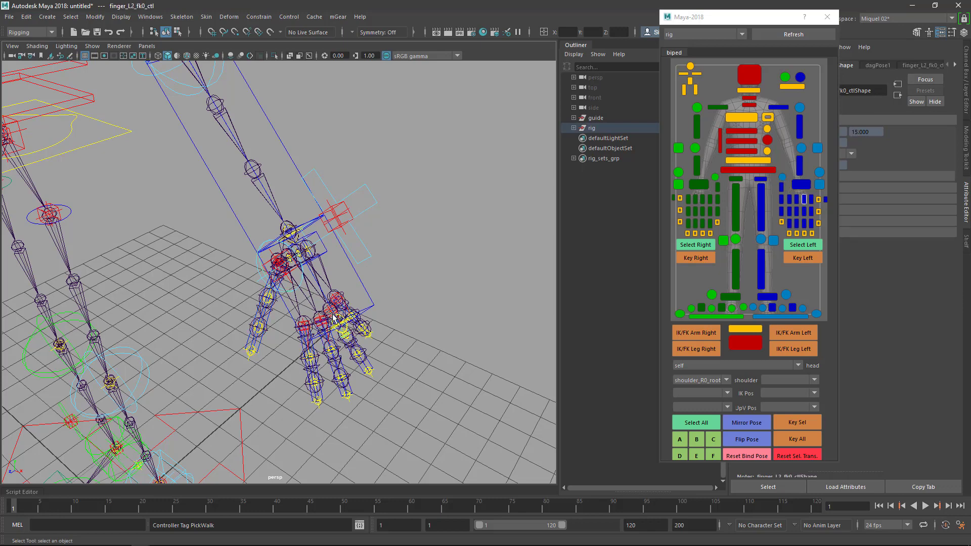
# Step: Walk sideways through the left finger base controls and add them to the selection, ending on finger_L3_fk0_ctl
pyautogui.press('Left')
pyautogui.press('Left')
pyautogui.press('Left')
pyautogui.press('Left')
pyautogui.press('Right')
pyautogui.press('Left')
pyautogui.press('Left')
pyautogui.press('Left')
pyautogui.press('Left')
pyautogui.press('Left')
pyautogui.press('Right')
pyautogui.press('Right')
pyautogui.press('Left')
pyautogui.press('Left')
pyautogui.press('Right')
pyautogui.press('Left')
pyautogui.press('Right')
pyautogui.press('Right')
pyautogui.press('Right')
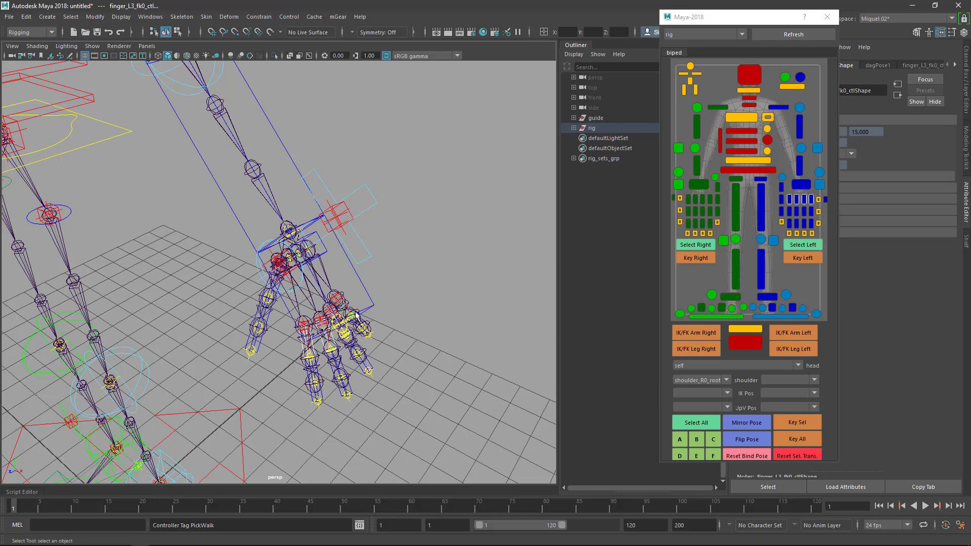
# Step: Curl the left fingers in Z, rotating the fk0 controls about 40° and the fk1 controls about 49°, and walk down to the fk2 controls
pyautogui.press('e')
pyautogui.keyDown('alt'); pyautogui.moveTo(373, 295); pyautogui.dragTo(414, 256); pyautogui.keyUp('alt')
pyautogui.moveTo(437, 165); pyautogui.dragTo(433, 219)
pyautogui.press('Down')
pyautogui.press('Down')
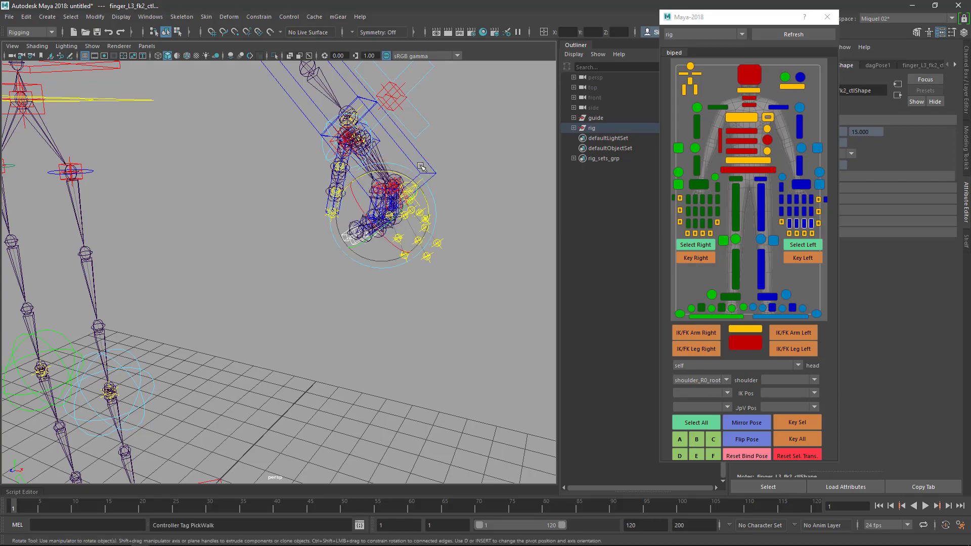
pyautogui.moveTo(406, 170); pyautogui.dragTo(458, 214)
# Step: Hide the guide group
pyautogui.click(594, 117)
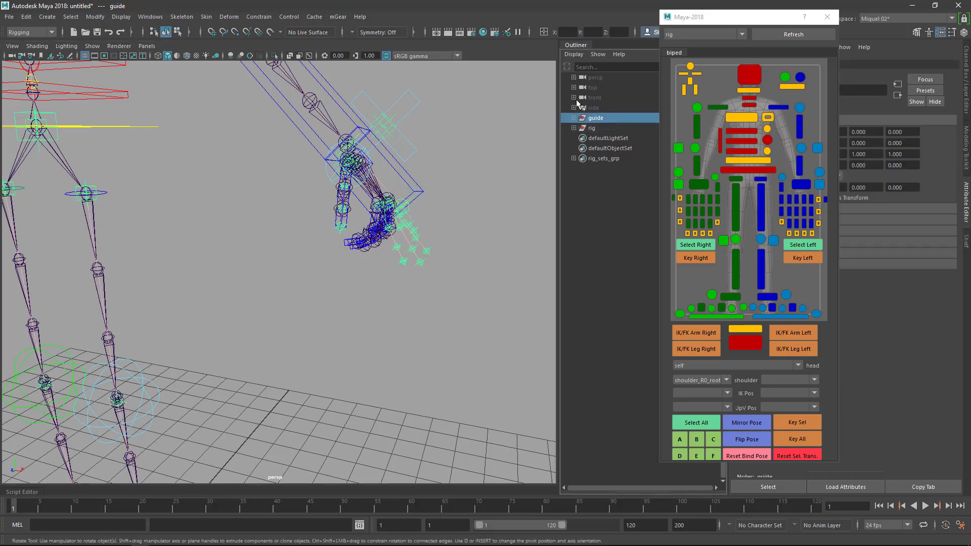
pyautogui.press('h')
pyautogui.keyDown('alt'); pyautogui.moveTo(526, 245); pyautogui.dragTo(408, 228); pyautogui.keyUp('alt')
# Step: Set the joint display scale to 0.05 and close the Joint Display Scale window
pyautogui.press('space')
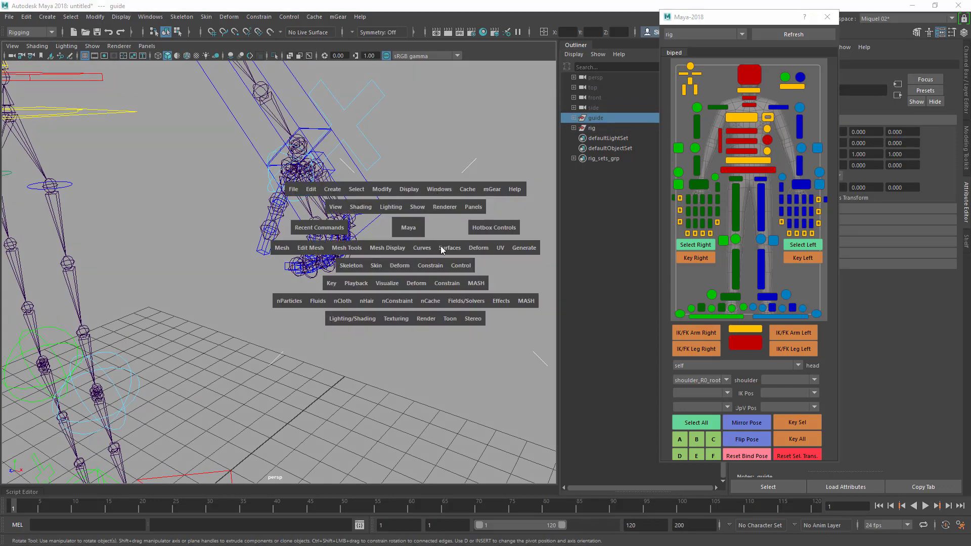
pyautogui.click(411, 190)
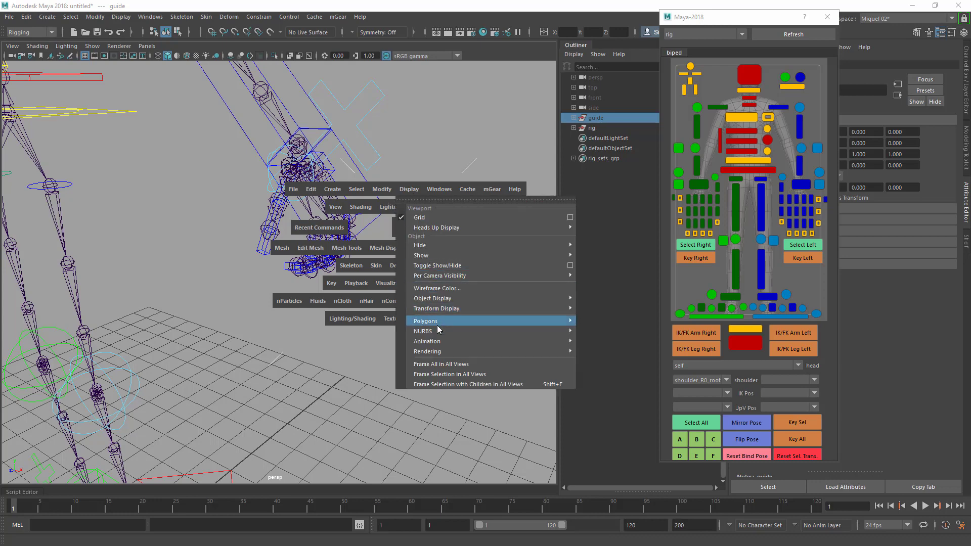
pyautogui.moveTo(436, 330)
pyautogui.moveTo(517, 341)
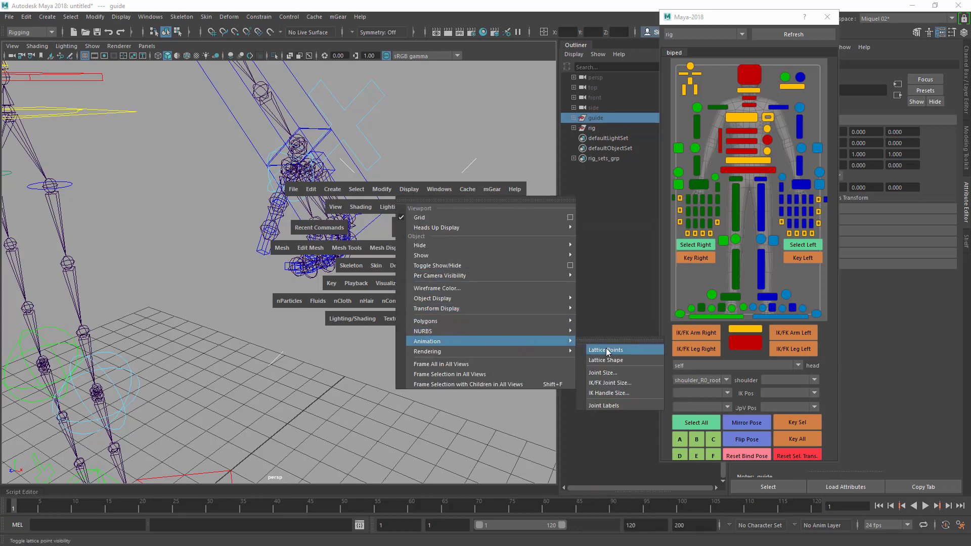
pyautogui.click(607, 371)
pyautogui.moveTo(483, 280); pyautogui.dragTo(483, 280)
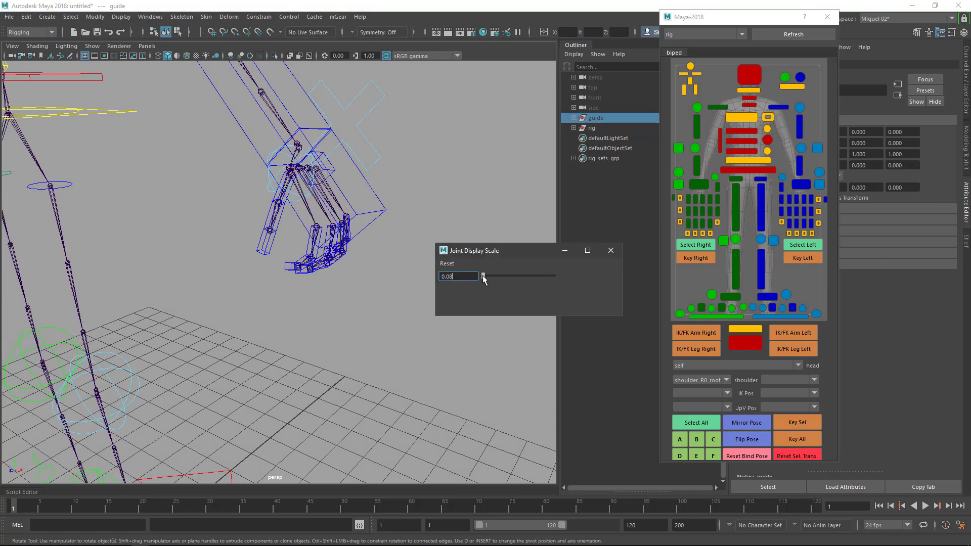
pyautogui.click(611, 250)
# Step: Use the picker to select the right finger base row, the left base row, and the left middle row, walking down once between the left rows
pyautogui.keyDown('alt'); pyautogui.moveTo(476, 301); pyautogui.dragTo(531, 318, button='middle'); pyautogui.keyUp('alt')
pyautogui.keyDown('alt'); pyautogui.moveTo(323, 293); pyautogui.dragTo(377, 287, button='right'); pyautogui.keyUp('alt')
pyautogui.keyDown('alt'); pyautogui.moveTo(377, 286); pyautogui.dragTo(372, 258); pyautogui.keyUp('alt')
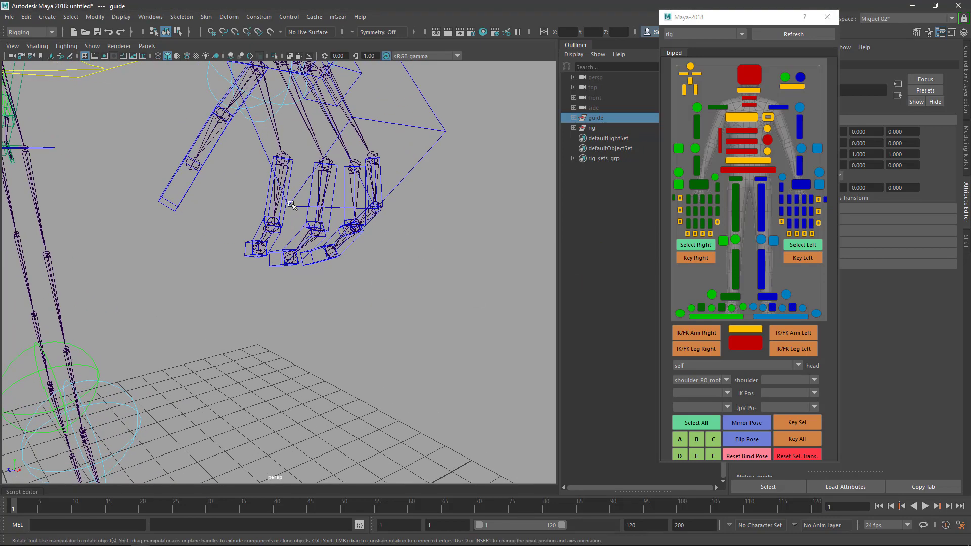
pyautogui.click(687, 200)
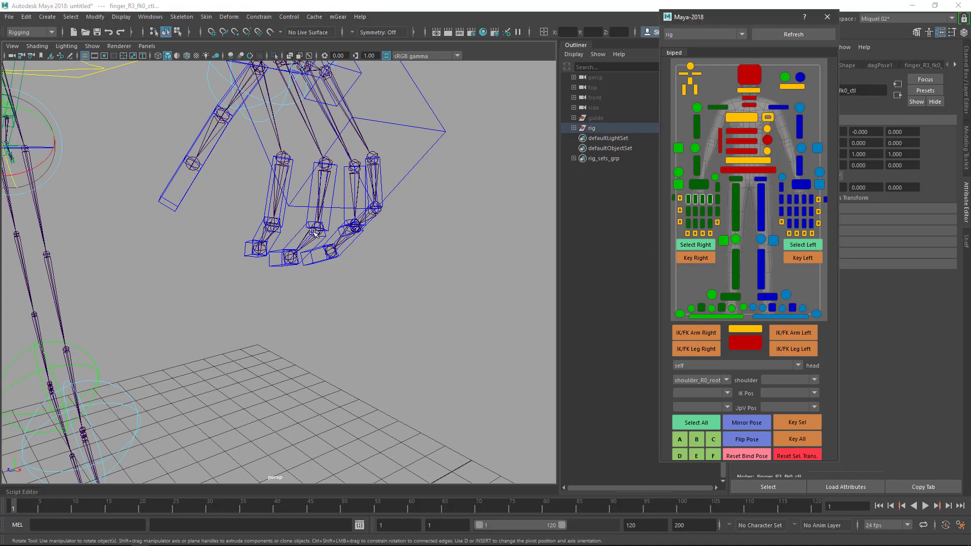
pyautogui.click(825, 201)
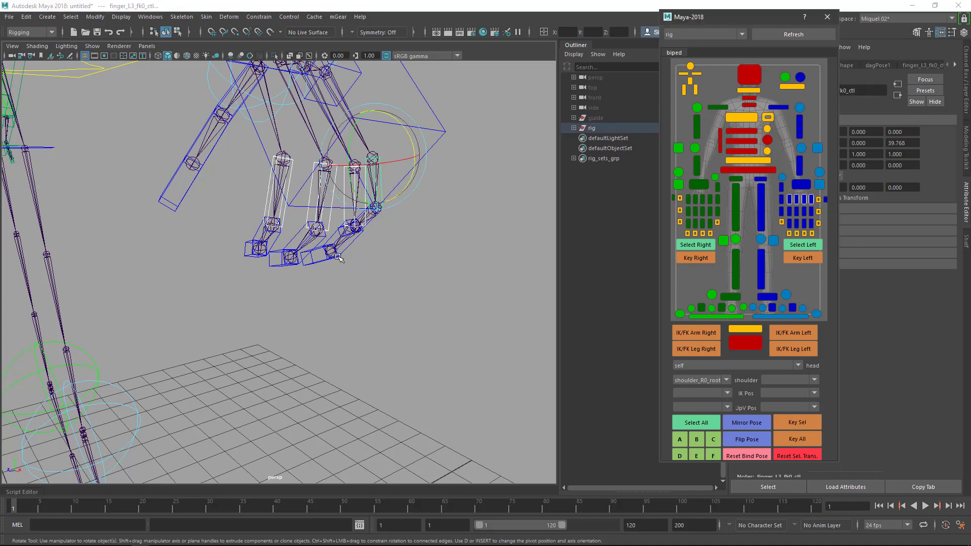
pyautogui.press('Down')
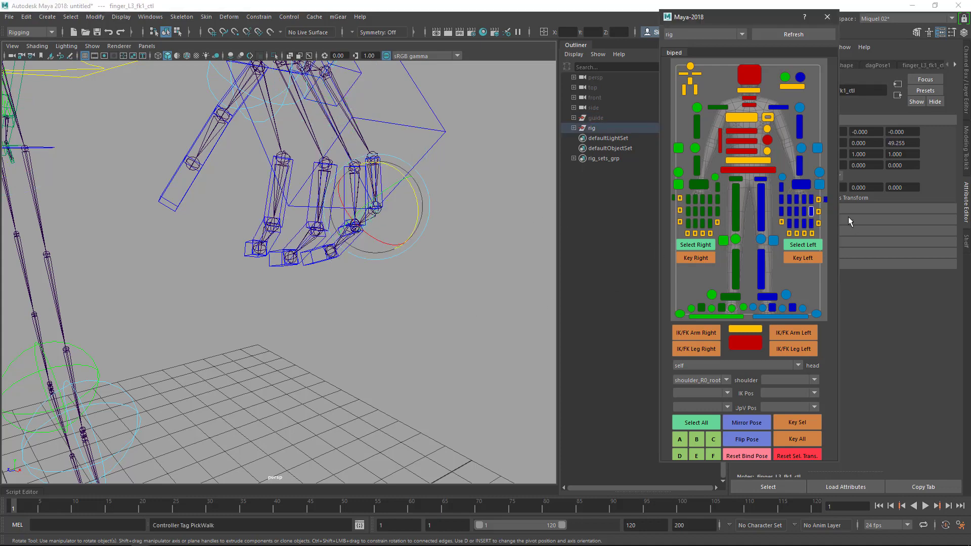
pyautogui.click(818, 212)
pyautogui.press('f')
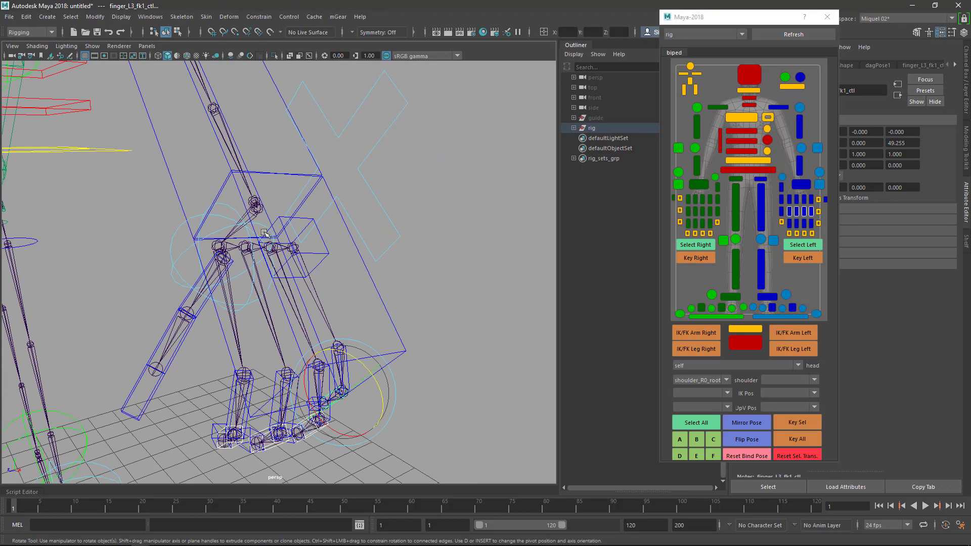
# Step: Select meta_L0_ctl, walk to finger_L3_fk0_ctl, add the other three finger base controls, and walk all four down to fk1
pyautogui.click(305, 274)
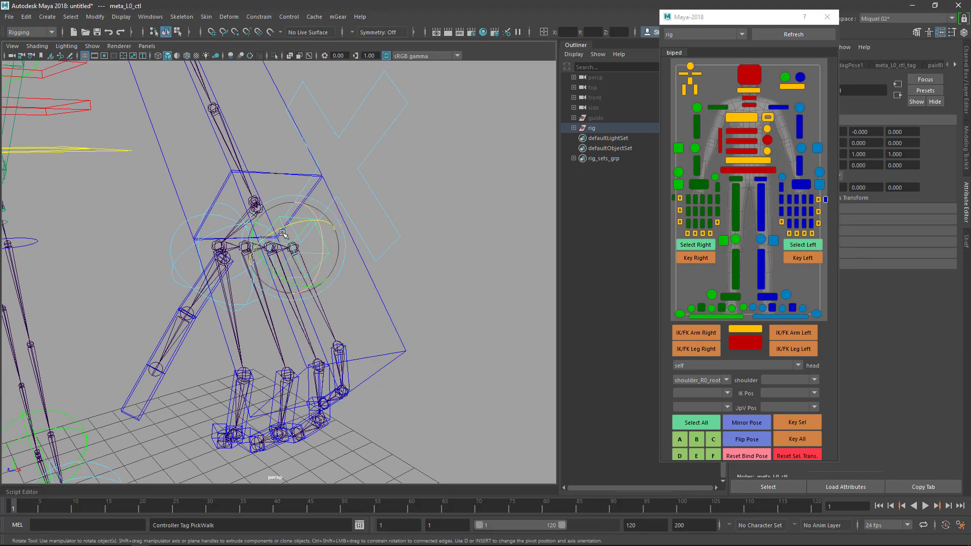
pyautogui.click(286, 307)
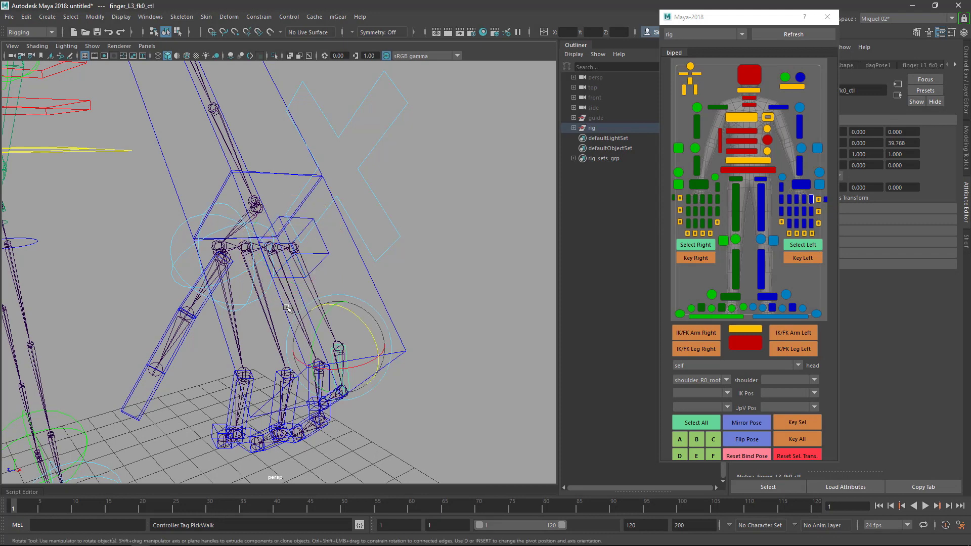
pyautogui.hotkey('shift', 'Left')
pyautogui.hotkey('shift', 'Left')
pyautogui.hotkey('shift', 'Left')
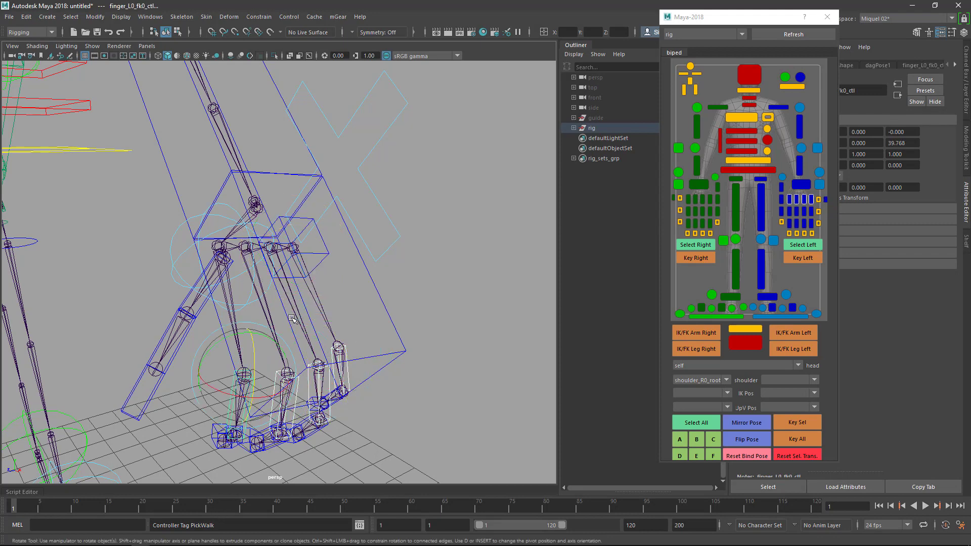
pyautogui.keyDown('alt'); pyautogui.moveTo(381, 361); pyautogui.dragTo(383, 289, button='middle'); pyautogui.keyUp('alt')
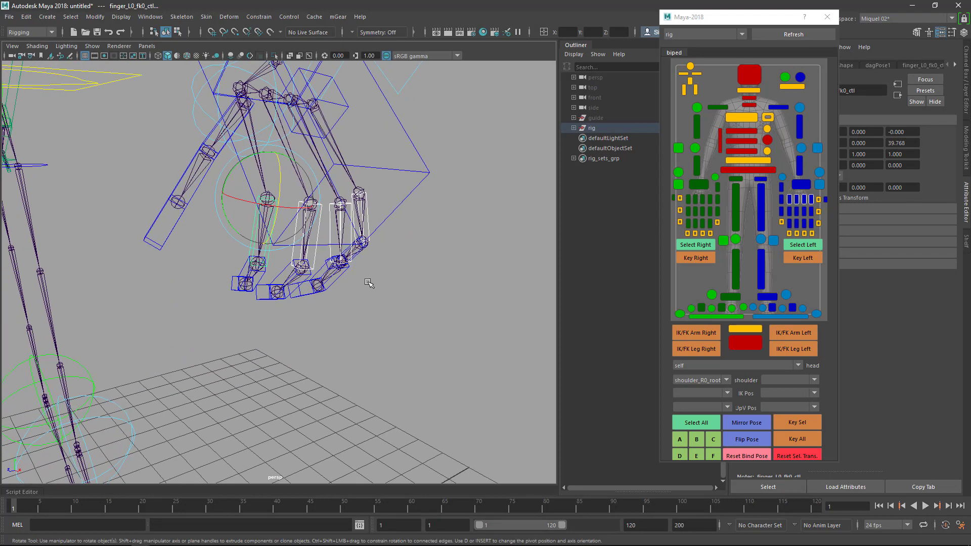
pyautogui.press('Down')
# Step: Curl the left hand by rotating the four finger fk1 controls to about 49 degrees in Z
pyautogui.keyDown('alt'); pyautogui.moveTo(347, 361); pyautogui.dragTo(353, 332); pyautogui.keyUp('alt')
pyautogui.keyDown('alt'); pyautogui.moveTo(353, 331); pyautogui.dragTo(335, 325, button='right'); pyautogui.keyUp('alt')
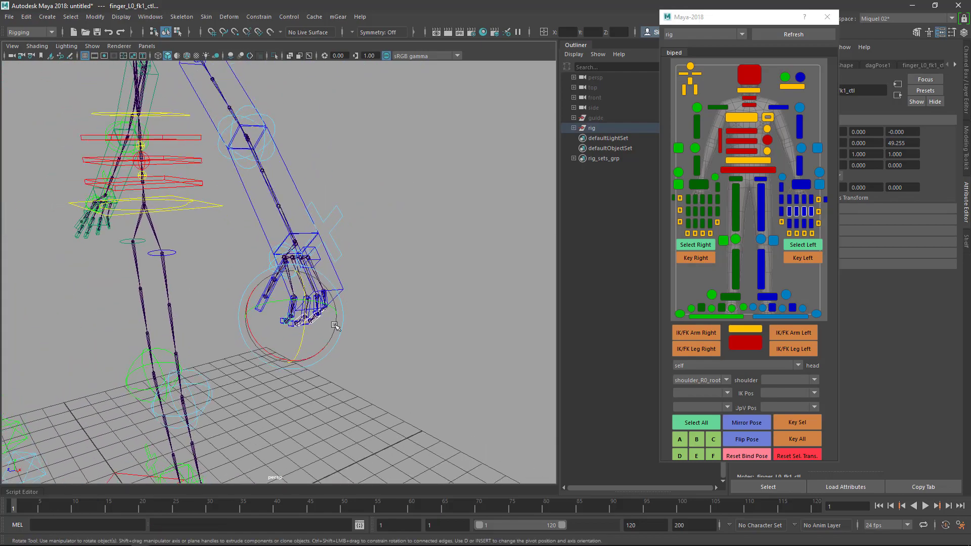
pyautogui.keyDown('alt'); pyautogui.moveTo(336, 325); pyautogui.dragTo(385, 330); pyautogui.keyUp('alt')
pyautogui.scroll(-8, 386, 330)
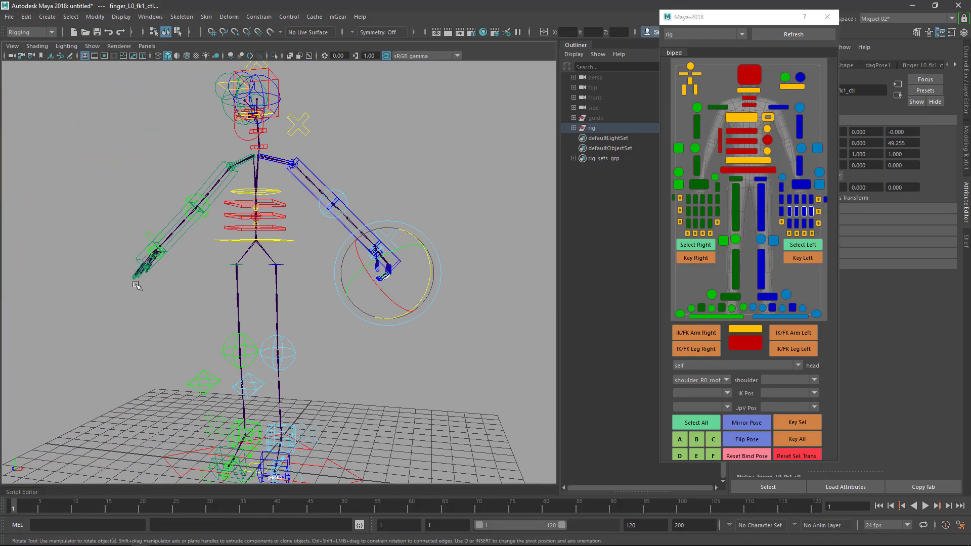
pyautogui.keyDown('alt'); pyautogui.moveTo(158, 288); pyautogui.dragTo(210, 317); pyautogui.keyUp('alt')
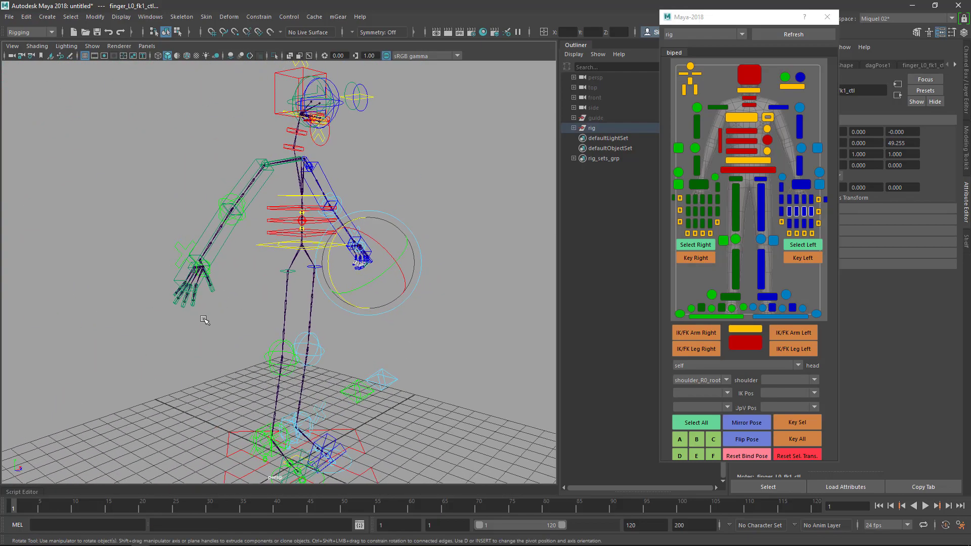
# Step: Switch to Mischief and examine the stick figure and the spine-to-elbow hierarchy sketches
pyautogui.hotkey('alt', 'Tab')
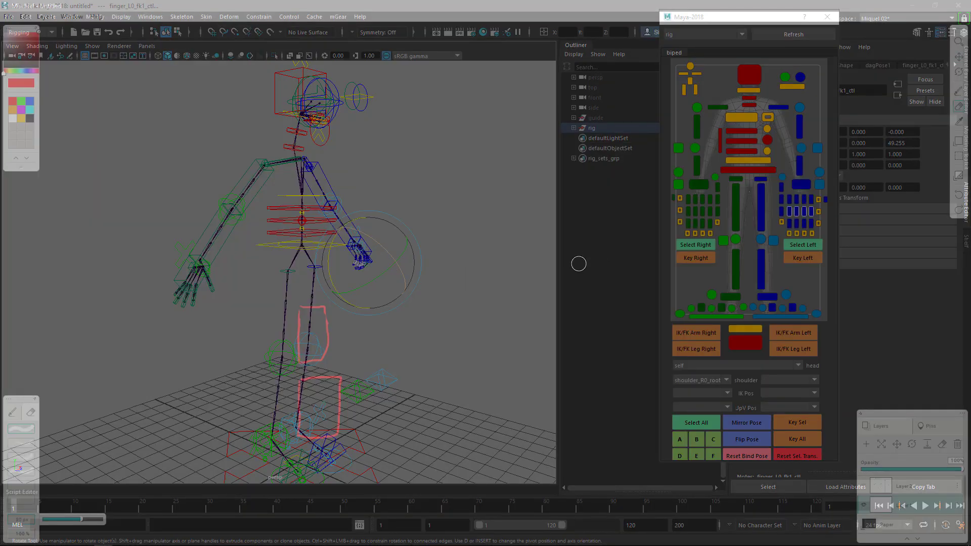
pyautogui.press('t')
pyautogui.moveTo(241, 271); pyautogui.dragTo(614, 253, button='middle')
pyautogui.moveTo(614, 254); pyautogui.dragTo(678, 256)
pyautogui.moveTo(50, 290); pyautogui.dragTo(418, 291)
pyautogui.moveTo(20, 288); pyautogui.dragTo(470, 288)
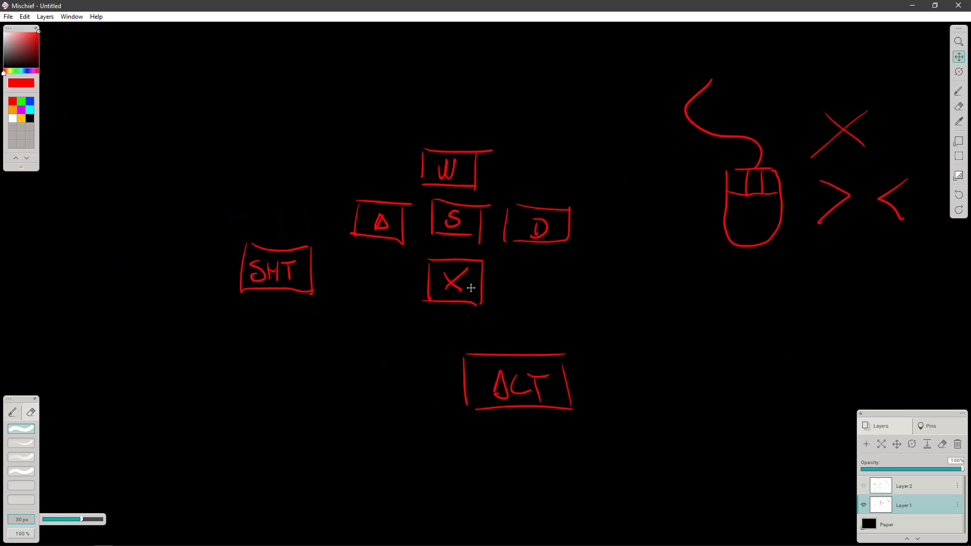
pyautogui.press('space')
pyautogui.moveTo(20, 298); pyautogui.dragTo(437, 299)
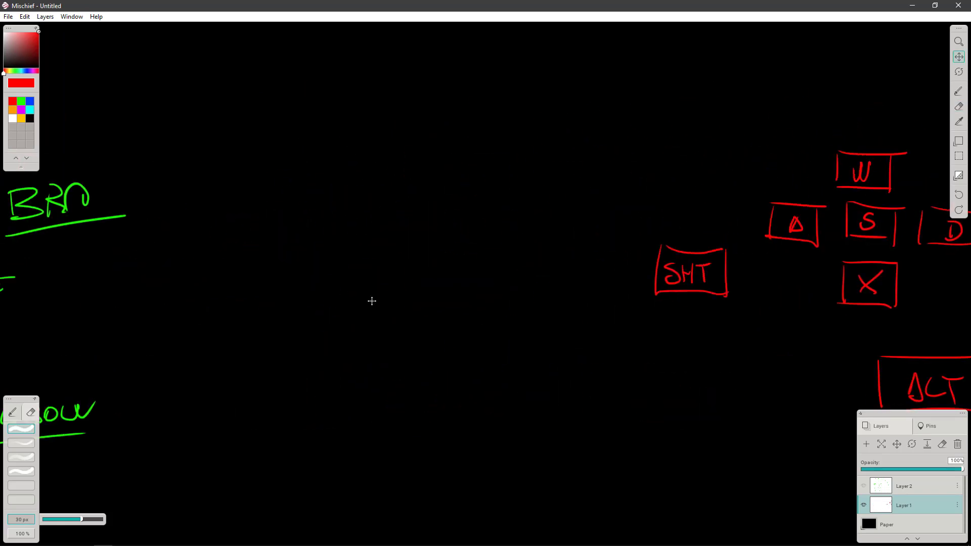
pyautogui.moveTo(96, 307); pyautogui.dragTo(414, 307)
pyautogui.moveTo(161, 318)
pyautogui.mouseDown()
pyautogui.moveTo(453, 308)
pyautogui.moveTo(432, 303)
pyautogui.mouseUp()
pyautogui.press('e')
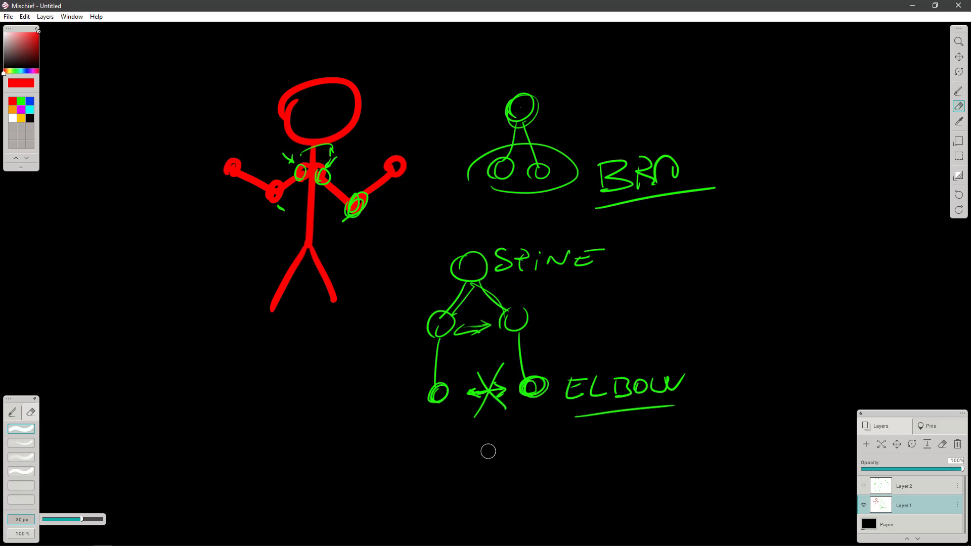
# Step: Switch back to Maya and repeatedly walk the selection between the left and right hands' finger fk1 controls
pyautogui.hotkey('alt', 'Tab')
pyautogui.keyDown('alt'); pyautogui.moveTo(411, 320); pyautogui.dragTo(384, 342); pyautogui.keyUp('alt')
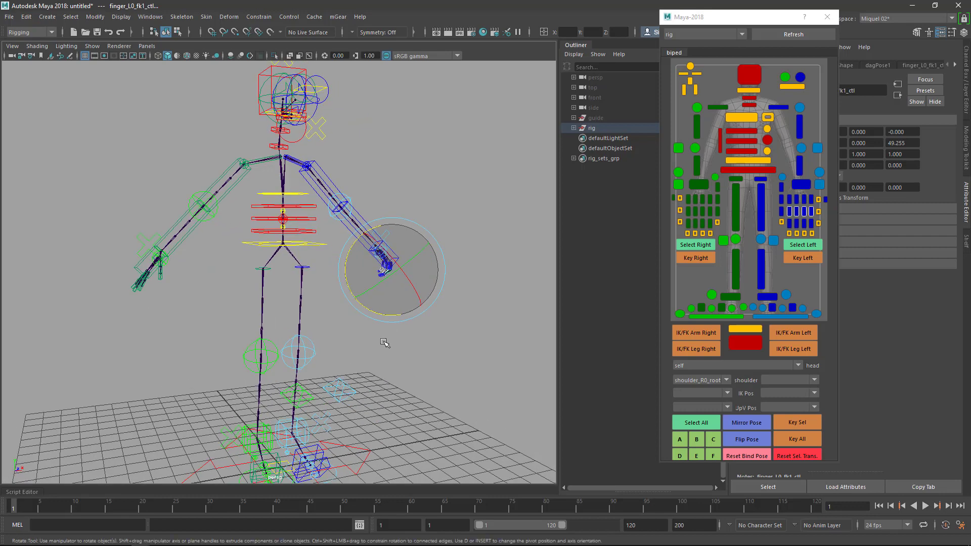
pyautogui.hotkey('shift', 'z')
pyautogui.press('z')
pyautogui.hotkey('shift', 'z')
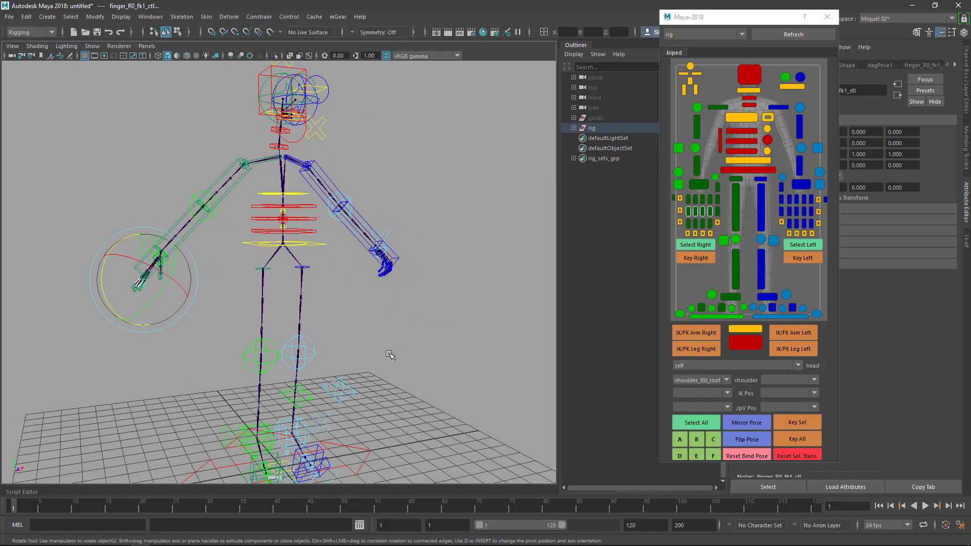
pyautogui.press('z')
pyautogui.hotkey('shift', 'z')
pyautogui.press('z')
pyautogui.hotkey('shift', 'z')
pyautogui.press('z')
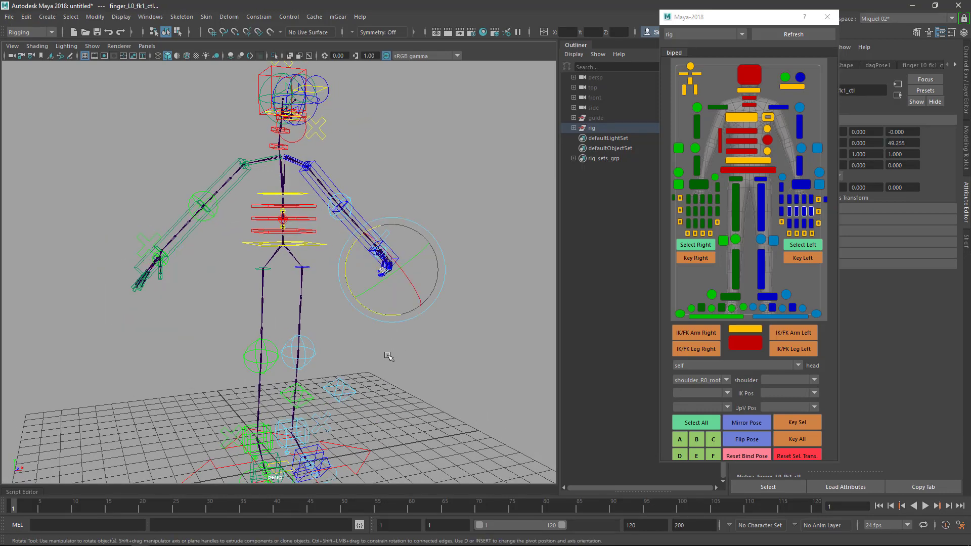
pyautogui.hotkey('shift', 'z')
pyautogui.press('z')
pyautogui.hotkey('shift', 'z')
pyautogui.press('z')
pyautogui.hotkey('shift', 'z')
pyautogui.press('z')
pyautogui.hotkey('shift', 'z')
pyautogui.press('z')
pyautogui.hotkey('shift', 'z')
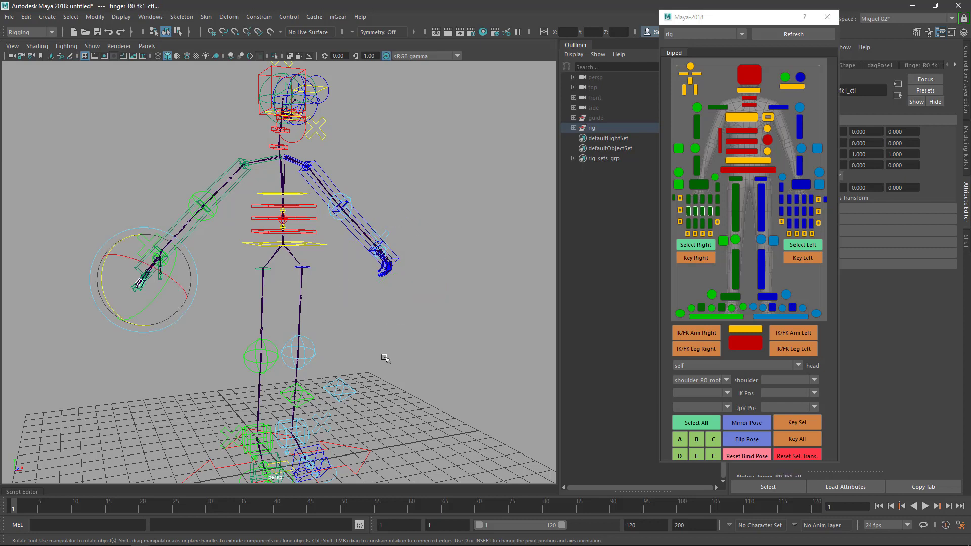
# Step: Select the finger fk1 controls of both hands together and rotate them to about 58 degrees in Z
pyautogui.press('z')
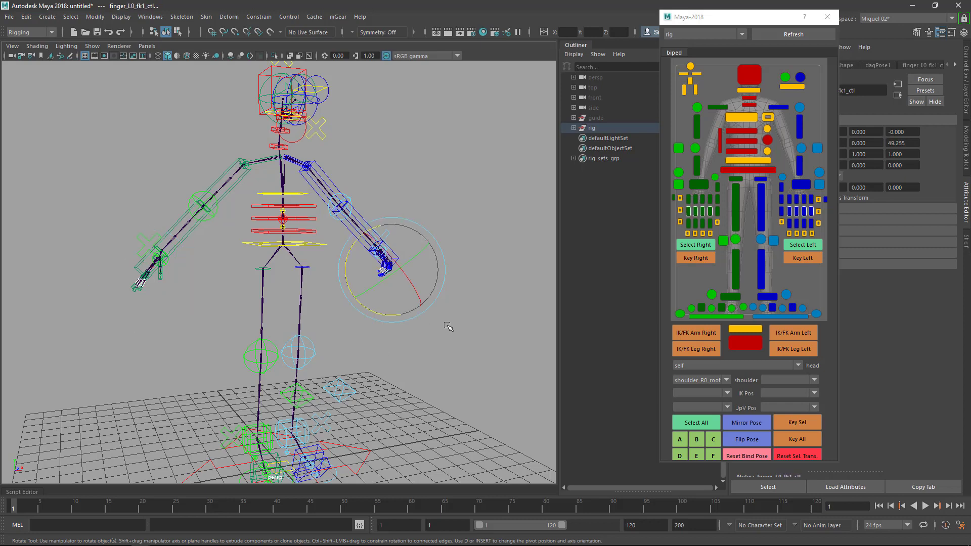
pyautogui.keyDown('alt'); pyautogui.moveTo(448, 327); pyautogui.dragTo(415, 319); pyautogui.keyUp('alt')
pyautogui.moveTo(438, 258)
pyautogui.mouseDown()
pyautogui.moveTo(440, 239)
pyautogui.moveTo(436, 269)
pyautogui.mouseUp()
pyautogui.scroll(3, 274, 258)
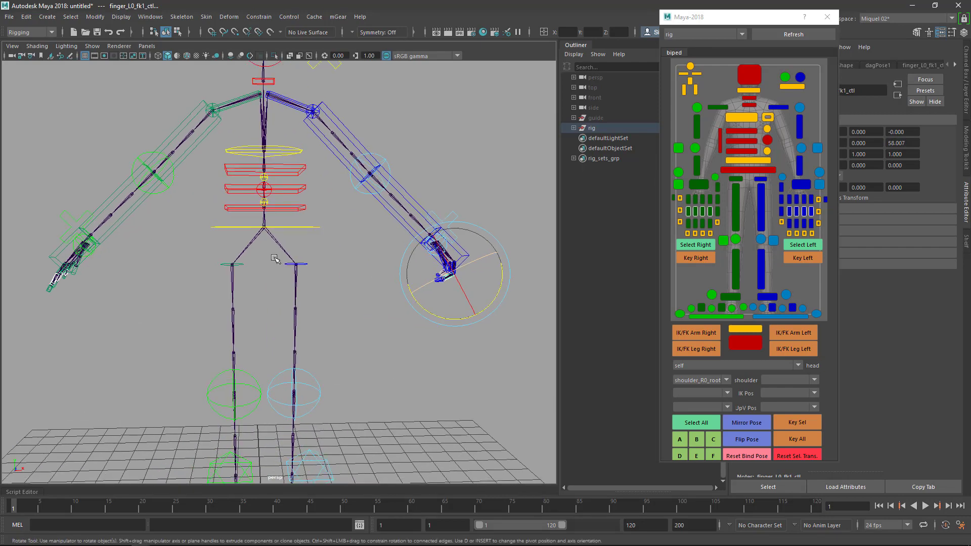
# Step: Select the left forearm control, walk up past arm_L0_fk0_ctl to the shoulder orbit control, and walk across to shoulder_R0_orbit_ctl
pyautogui.keyDown('alt'); pyautogui.moveTo(343, 256); pyautogui.dragTo(342, 267); pyautogui.keyUp('alt')
pyautogui.press('q')
pyautogui.click(401, 234)
pyautogui.press('Up')
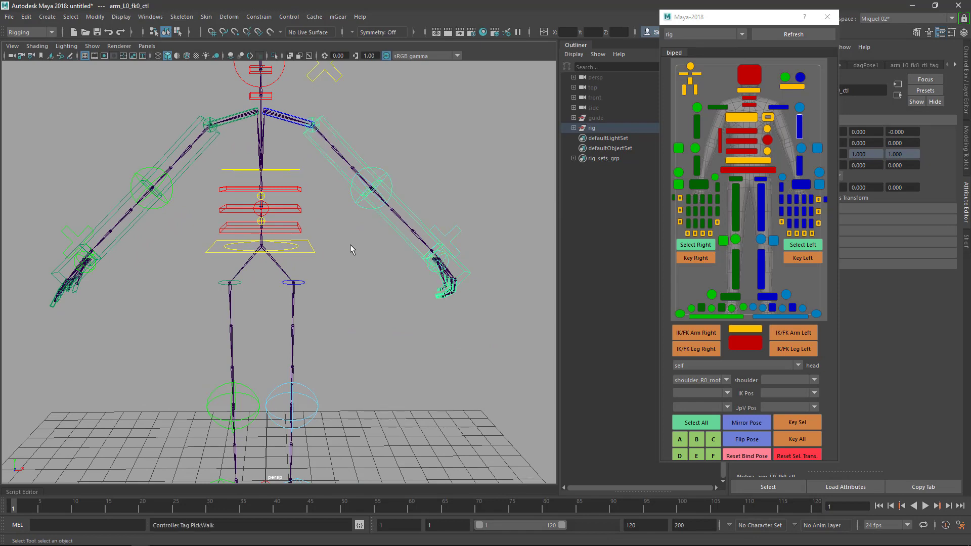
pyautogui.press('Up')
pyautogui.press('Left')
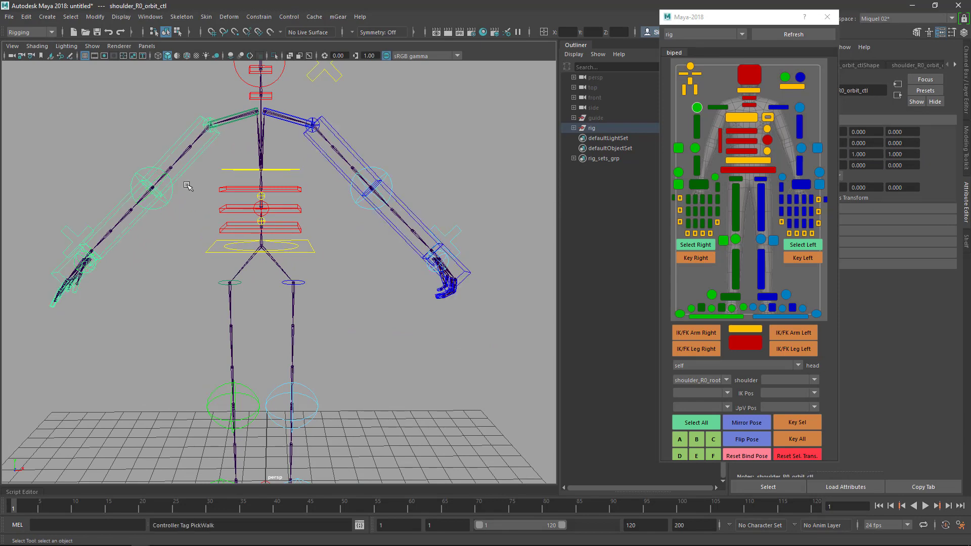
# Step: Walk down to arm_R0_fk0_ctl and rotate it to about -18, -22, -38 degrees to raise the right arm
pyautogui.press('e')
pyautogui.keyDown('alt'); pyautogui.moveTo(232, 155); pyautogui.dragTo(227, 175); pyautogui.keyUp('alt')
pyautogui.press('Down')
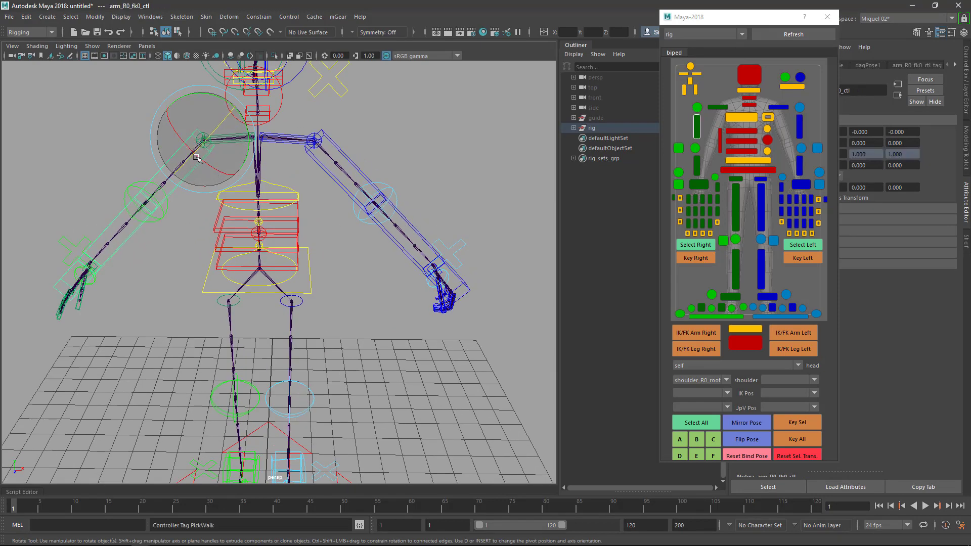
pyautogui.moveTo(215, 130); pyautogui.dragTo(175, 171)
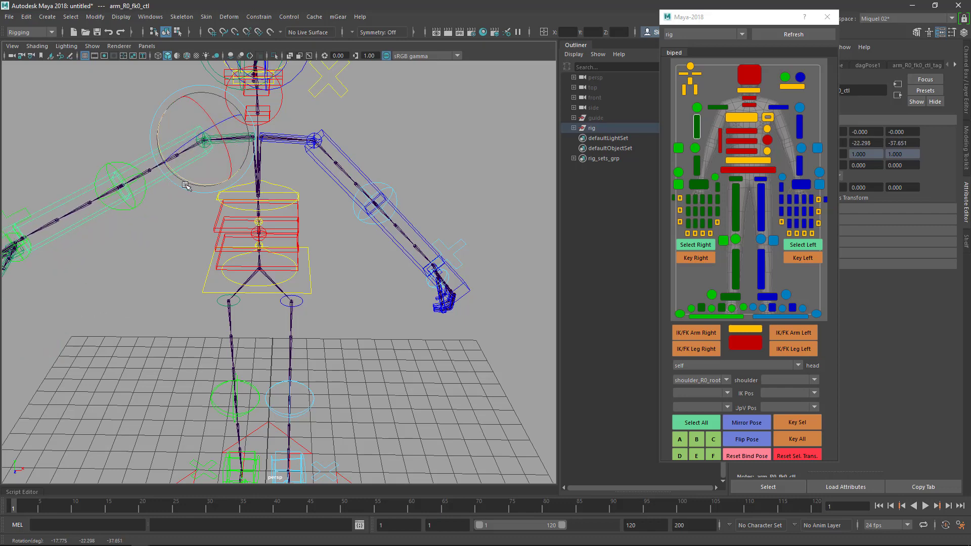
# Step: Walk down through arm_R0_fk1_ctl and the right hand FK control, rotating each to pose the forearm and hand
pyautogui.press('Down')
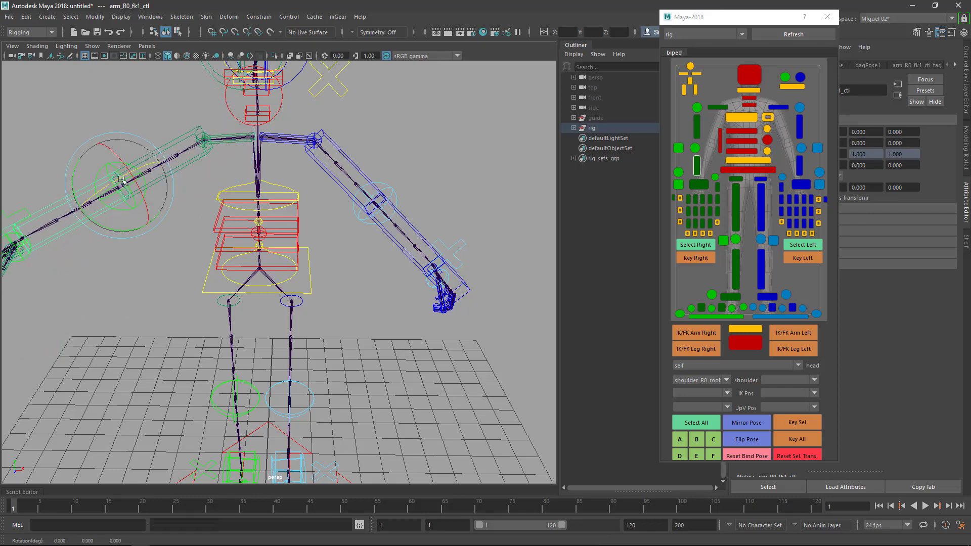
pyautogui.moveTo(193, 206); pyautogui.dragTo(184, 245)
pyautogui.press('Down')
pyautogui.moveTo(73, 221)
pyautogui.mouseDown()
pyautogui.moveTo(56, 229)
pyautogui.moveTo(52, 215)
pyautogui.moveTo(69, 205)
pyautogui.moveTo(77, 221)
pyautogui.mouseUp()
# Step: Rotate arm_L0_fk2_ctl to bend the left hand, and rotate arm_L0_fk0_ctl to raise the left upper arm
pyautogui.click(436, 273)
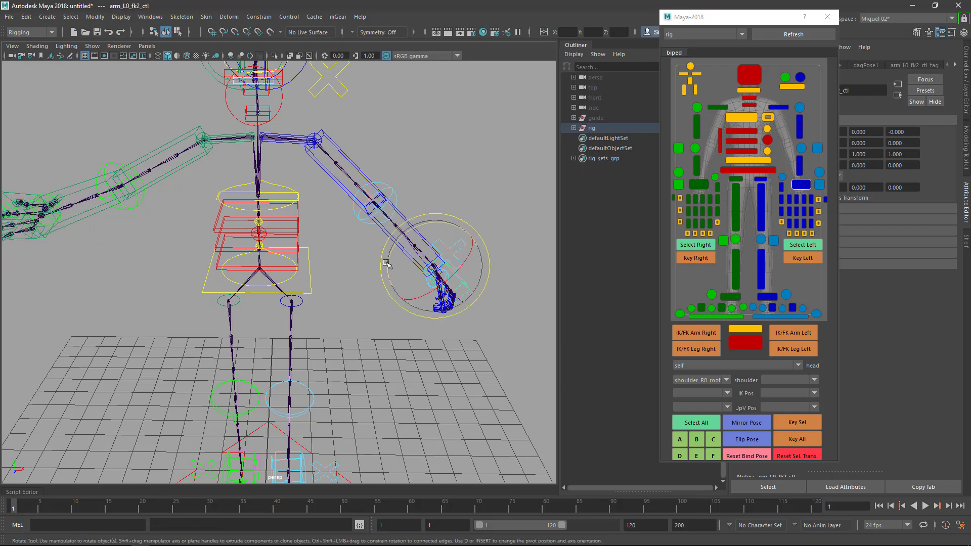
pyautogui.moveTo(404, 261); pyautogui.dragTo(433, 231)
pyautogui.click(410, 221)
pyautogui.click(356, 190)
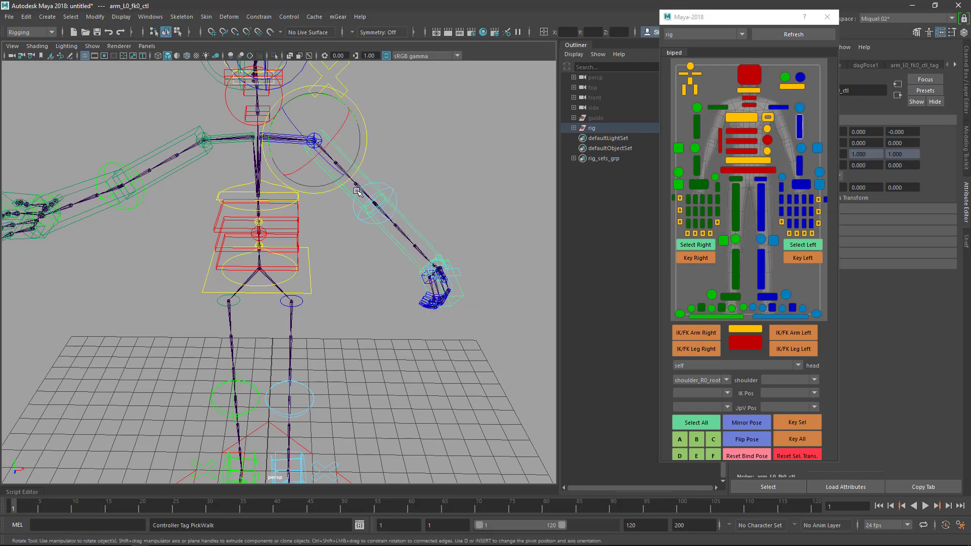
pyautogui.moveTo(331, 170); pyautogui.dragTo(338, 152)
# Step: Rotate the left forearm control, walk across to arm_R0_fk1_ctl, and rotate the right forearm
pyautogui.moveTo(436, 203); pyautogui.dragTo(408, 186)
pyautogui.press('Left')
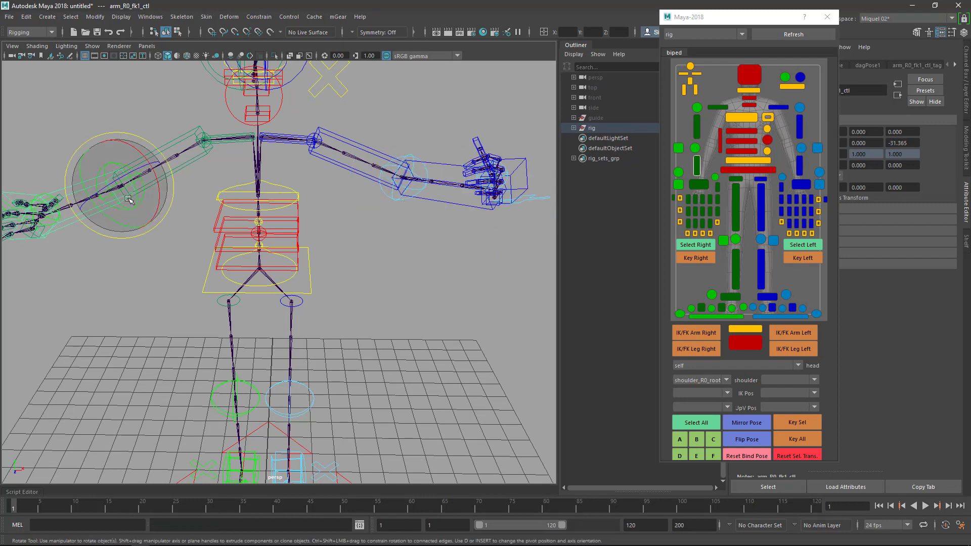
pyautogui.moveTo(129, 198); pyautogui.dragTo(143, 201)
# Step: Walk up to arm_R0_fk0_ctl, add arm_L0_fk0_ctl, and raise both arms, bringing the left control to about -49 degrees Y and -17 degrees Z
pyautogui.press('Up')
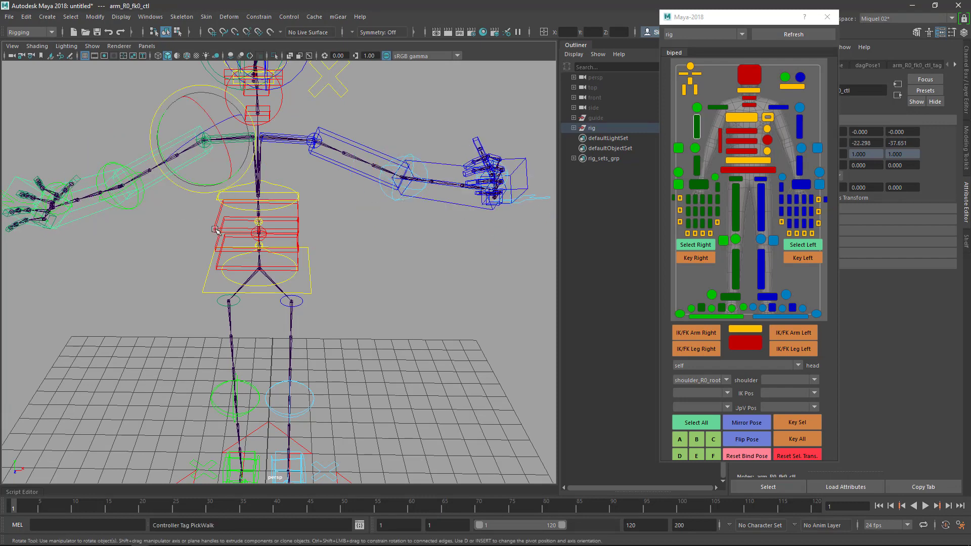
pyautogui.hotkey('shift', 'Left')
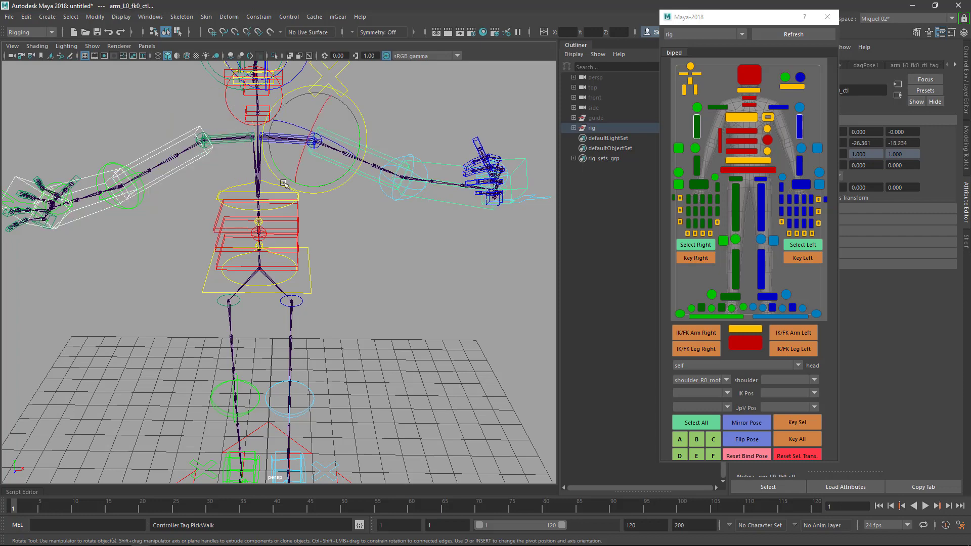
pyautogui.moveTo(294, 172); pyautogui.dragTo(333, 141)
pyautogui.keyDown('alt'); pyautogui.moveTo(344, 237); pyautogui.dragTo(273, 253, button='right'); pyautogui.keyUp('alt')
pyautogui.keyDown('alt'); pyautogui.moveTo(331, 261); pyautogui.dragTo(332, 288, button='middle'); pyautogui.keyUp('alt')
pyautogui.moveTo(309, 257); pyautogui.dragTo(302, 254)
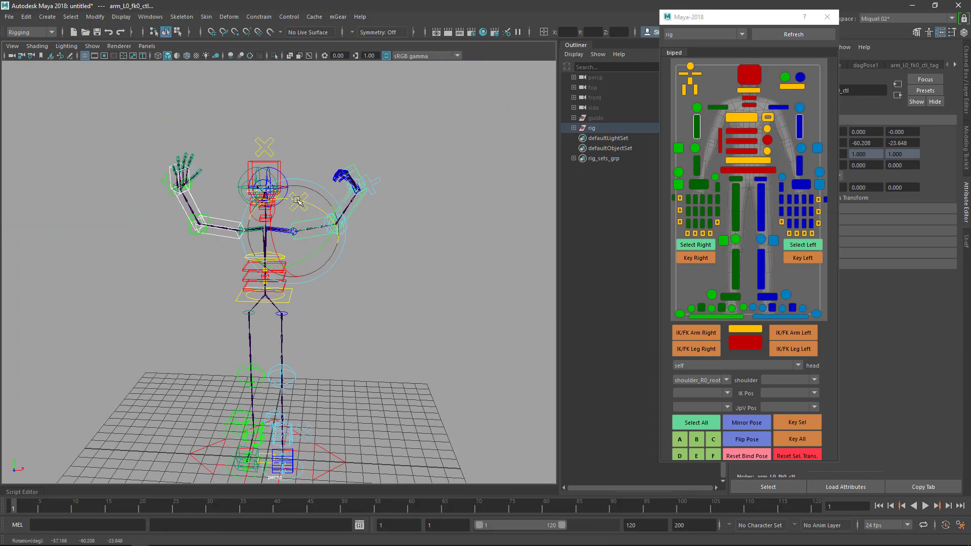
pyautogui.moveTo(319, 209); pyautogui.dragTo(328, 222)
pyautogui.keyDown('alt'); pyautogui.moveTo(349, 382); pyautogui.dragTo(369, 344, button='right'); pyautogui.keyUp('alt')
pyautogui.keyDown('alt'); pyautogui.moveTo(369, 344); pyautogui.dragTo(373, 303, button='middle'); pyautogui.keyUp('alt')
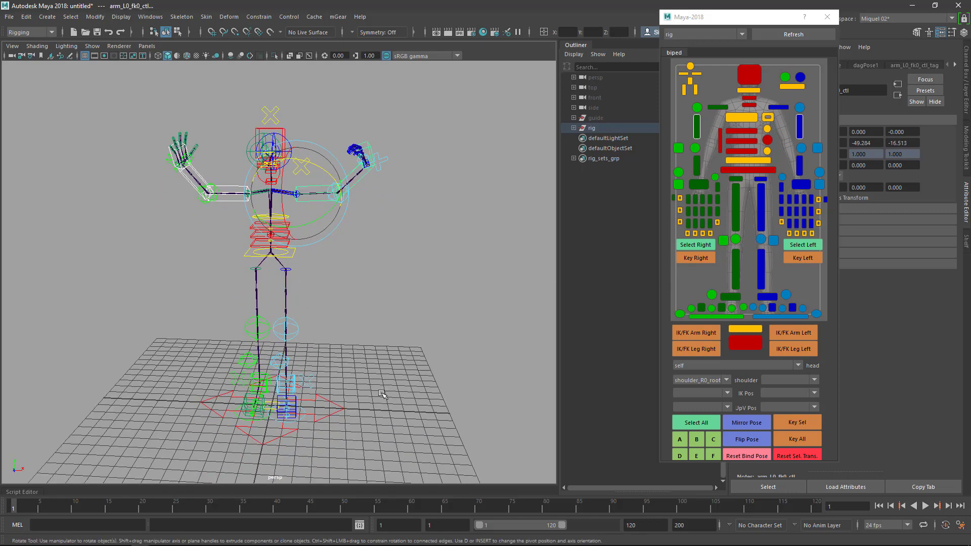
pyautogui.keyDown('alt'); pyautogui.moveTo(260, 355); pyautogui.dragTo(370, 375, button='right'); pyautogui.keyUp('alt')
pyautogui.keyDown('alt'); pyautogui.moveTo(371, 375); pyautogui.dragTo(326, 321); pyautogui.keyUp('alt')
pyautogui.moveTo(326, 320)
pyautogui.keyDown('alt'); pyautogui.mouseDown(button='middle')
pyautogui.moveTo(317, 324)
pyautogui.moveTo(330, 334)
pyautogui.mouseUp(button='middle'); pyautogui.keyUp('alt')
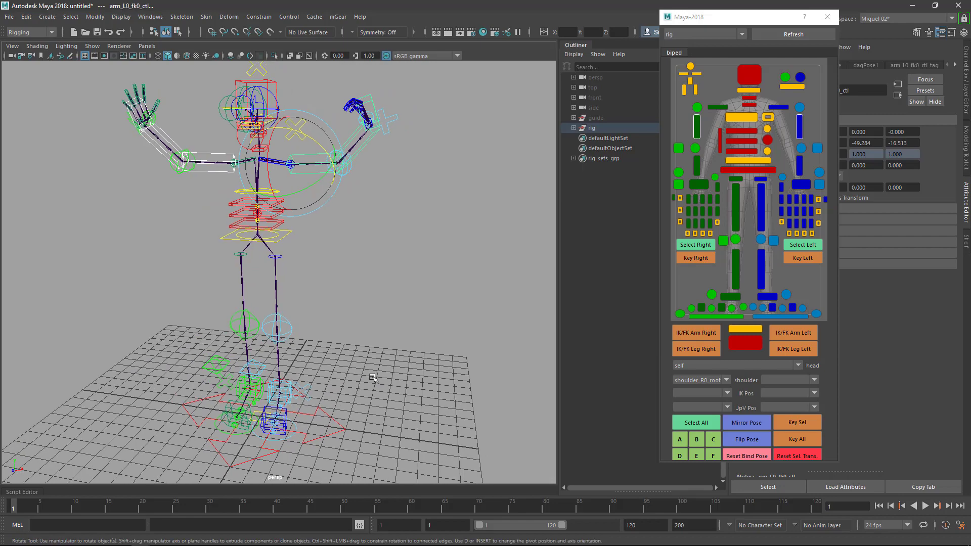
pyautogui.moveTo(334, 314)
pyautogui.keyDown('alt'); pyautogui.mouseDown()
pyautogui.moveTo(307, 314)
pyautogui.moveTo(351, 326)
pyautogui.moveTo(321, 299)
pyautogui.moveTo(332, 303)
pyautogui.mouseUp(); pyautogui.keyUp('alt')
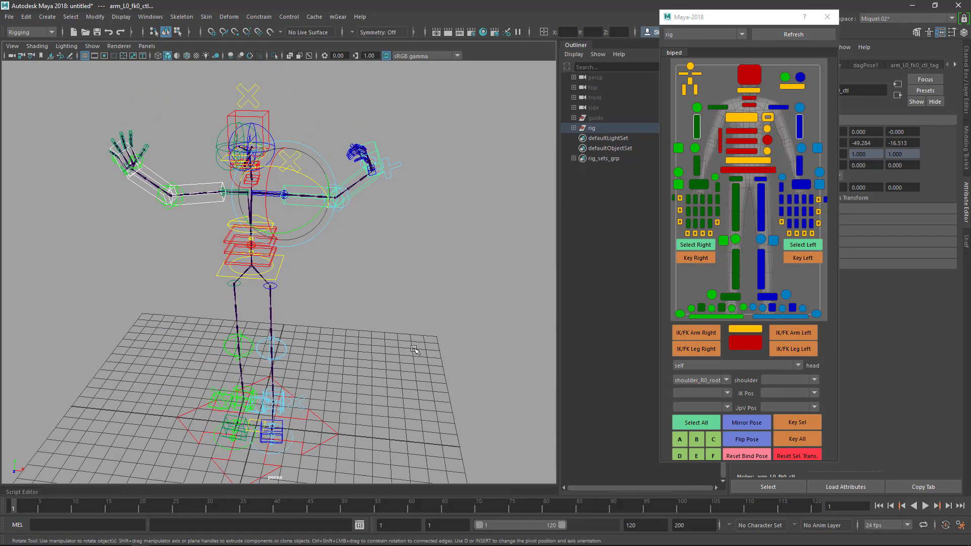
pyautogui.keyDown('alt'); pyautogui.moveTo(373, 329); pyautogui.dragTo(385, 365); pyautogui.keyUp('alt')
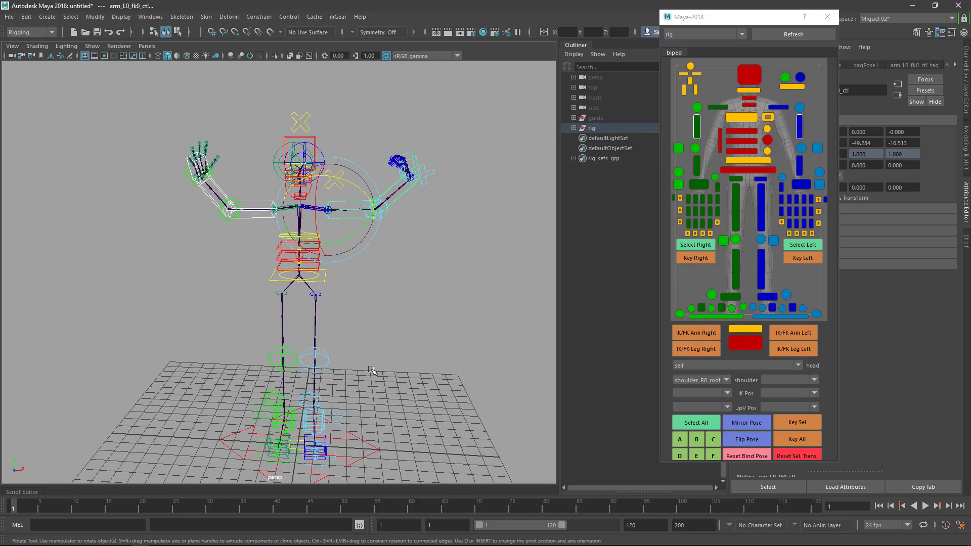